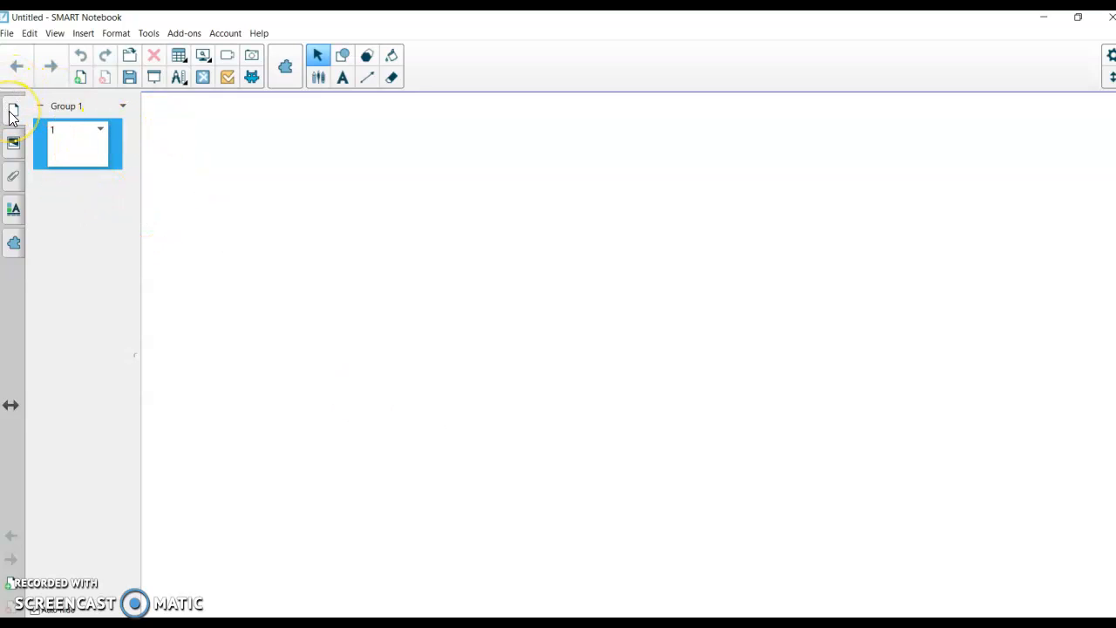
# Step: Look through the gallery, attachments, properties and add-ons panes, and return to the page list
pyautogui.click(6, 157)
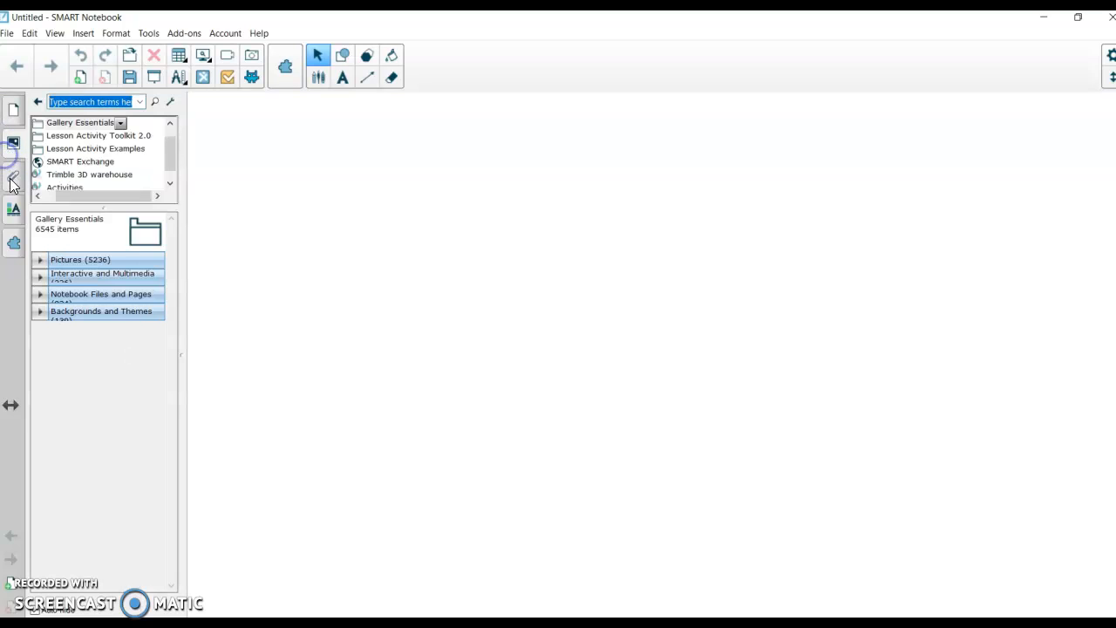
pyautogui.click(11, 182)
pyautogui.click(10, 211)
pyautogui.click(13, 242)
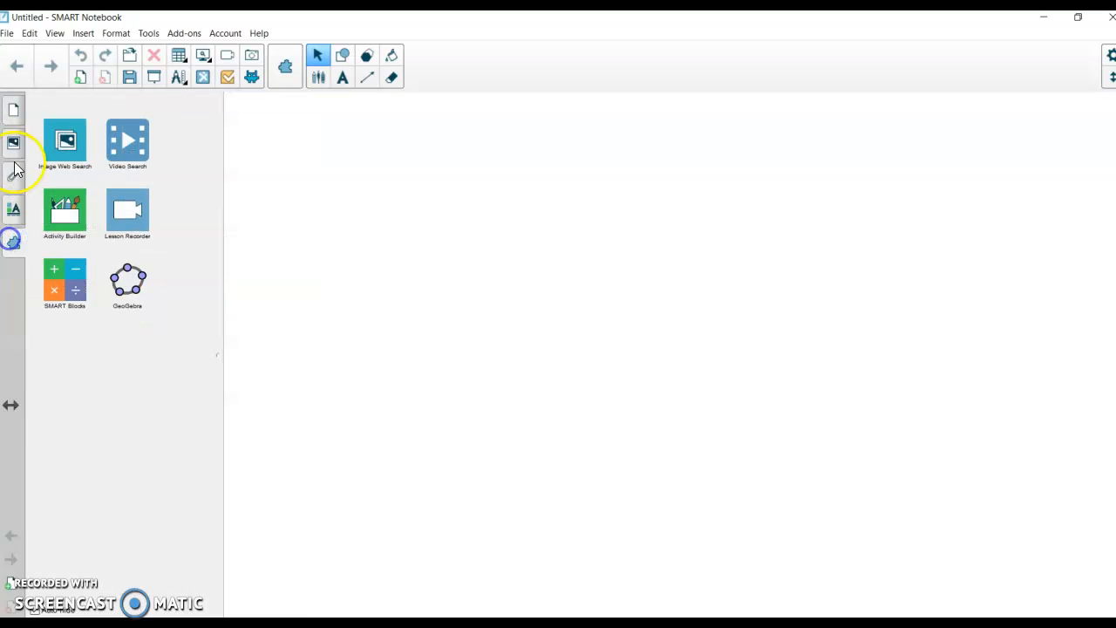
pyautogui.click(13, 109)
pyautogui.click(81, 169)
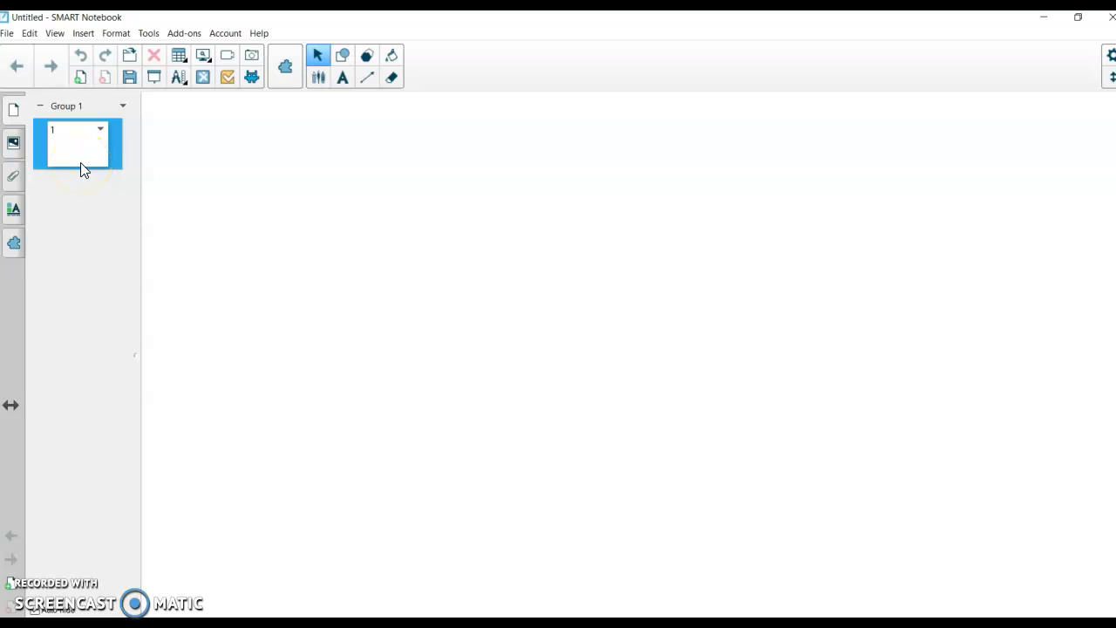
# Step: Add three blank pages after page 1, delete the last two and return to page 1
pyautogui.click(75, 77)
pyautogui.click(75, 78)
pyautogui.click(75, 78)
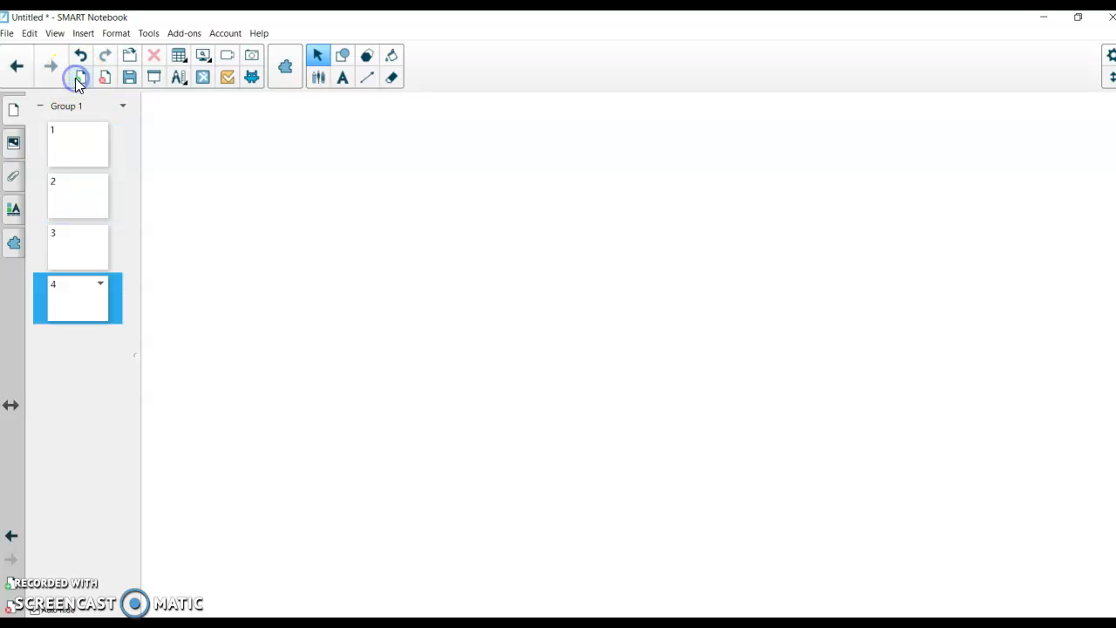
pyautogui.click(105, 80)
pyautogui.click(104, 81)
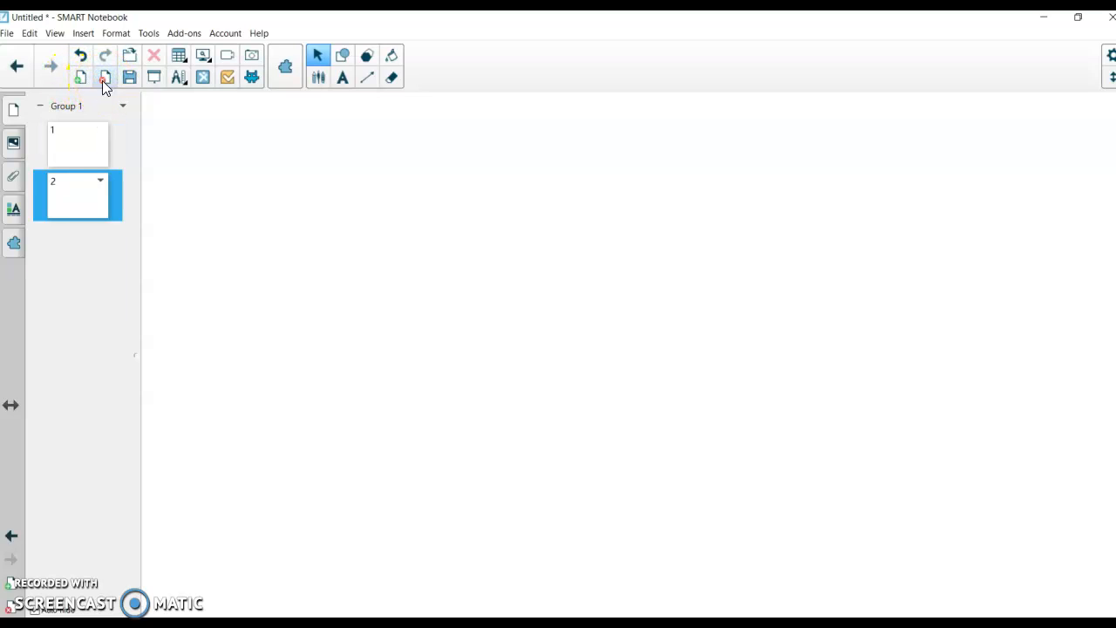
pyautogui.click(79, 147)
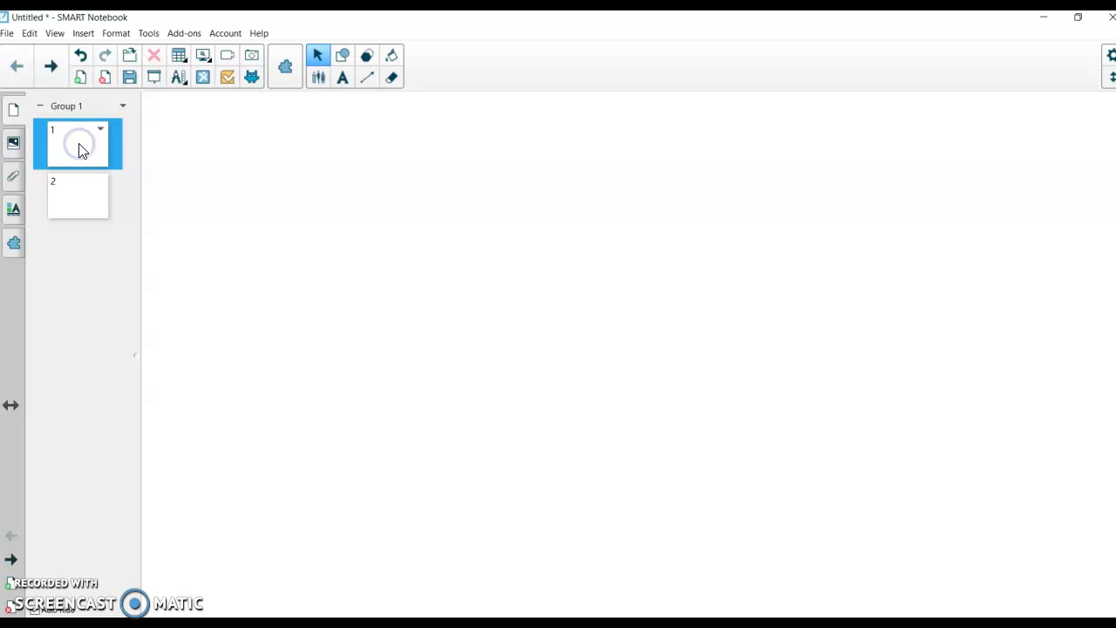
# Step: Search the gallery for "frog" and place the Adult frog picture in the upper part of page 1
pyautogui.click(14, 143)
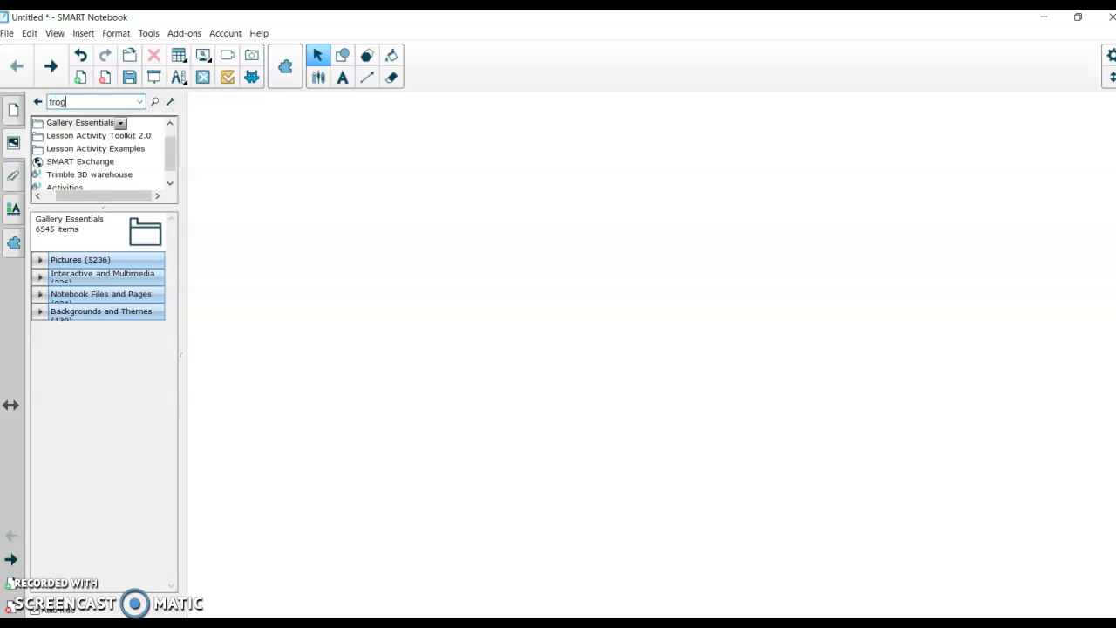
pyautogui.press('Return')
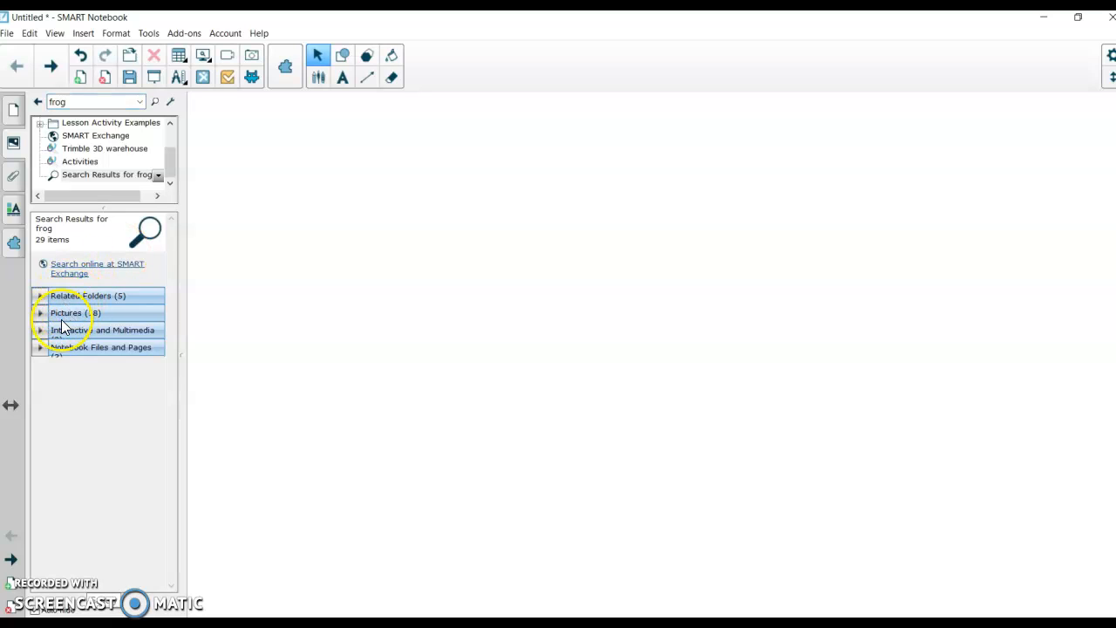
pyautogui.click(62, 314)
pyautogui.moveTo(77, 366); pyautogui.dragTo(430, 253)
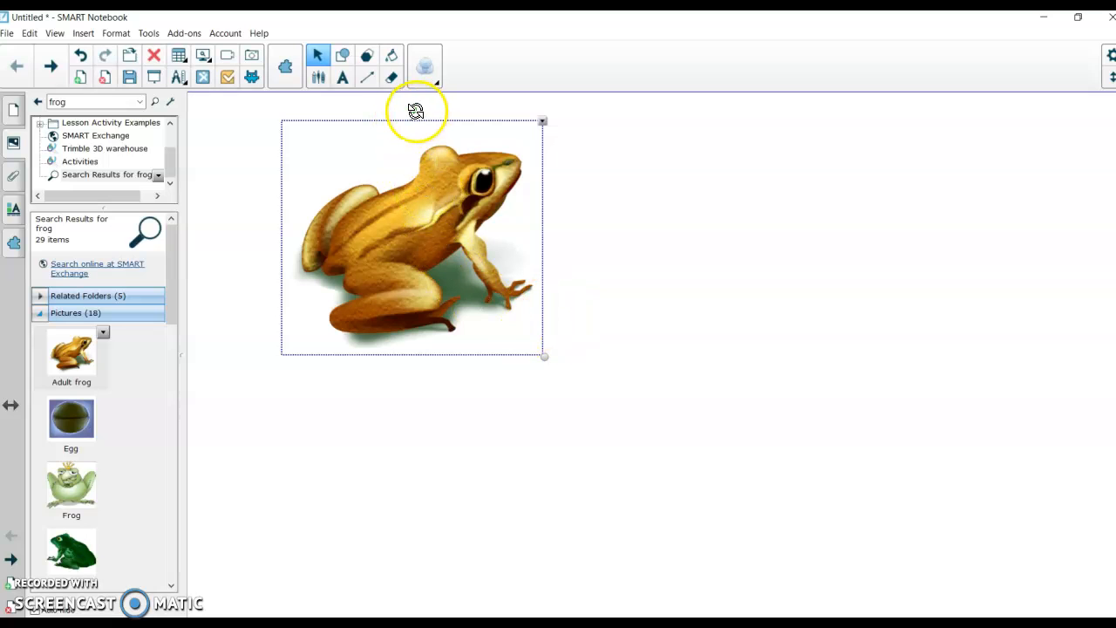
# Step: Tilt the frog picture slightly counterclockwise and shrink it to about two thirds of its size
pyautogui.moveTo(414, 109)
pyautogui.mouseDown()
pyautogui.moveTo(599, 207)
pyautogui.moveTo(347, 113)
pyautogui.moveTo(444, 119)
pyautogui.moveTo(402, 119)
pyautogui.mouseUp()
pyautogui.moveTo(557, 340); pyautogui.dragTo(468, 281)
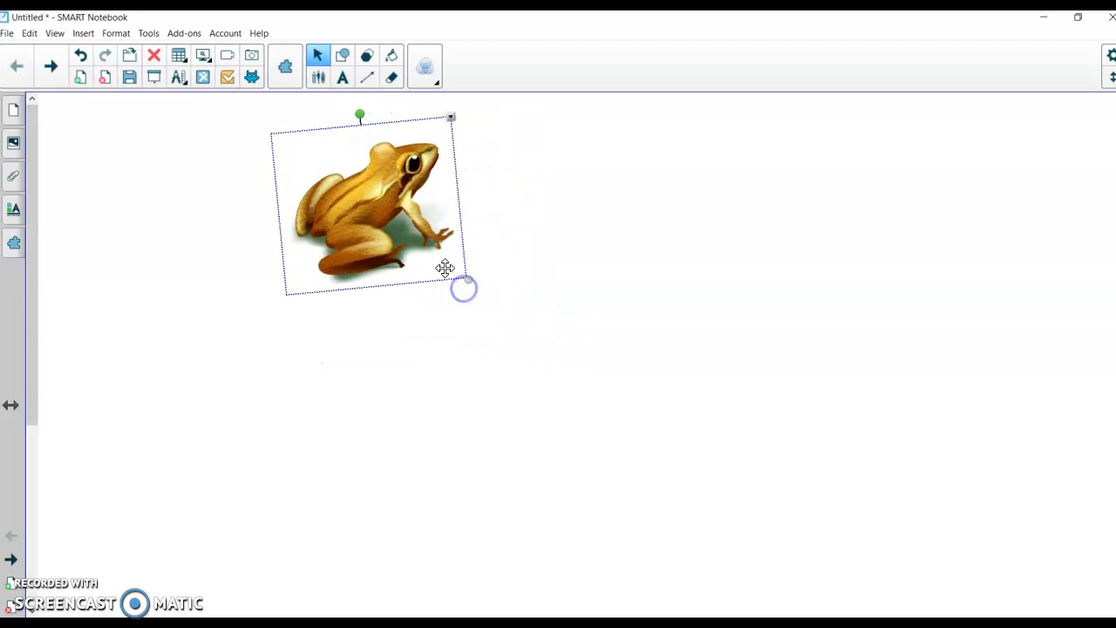
# Step: Clone the frog picture and place the copy beside it on the right
pyautogui.click(450, 121)
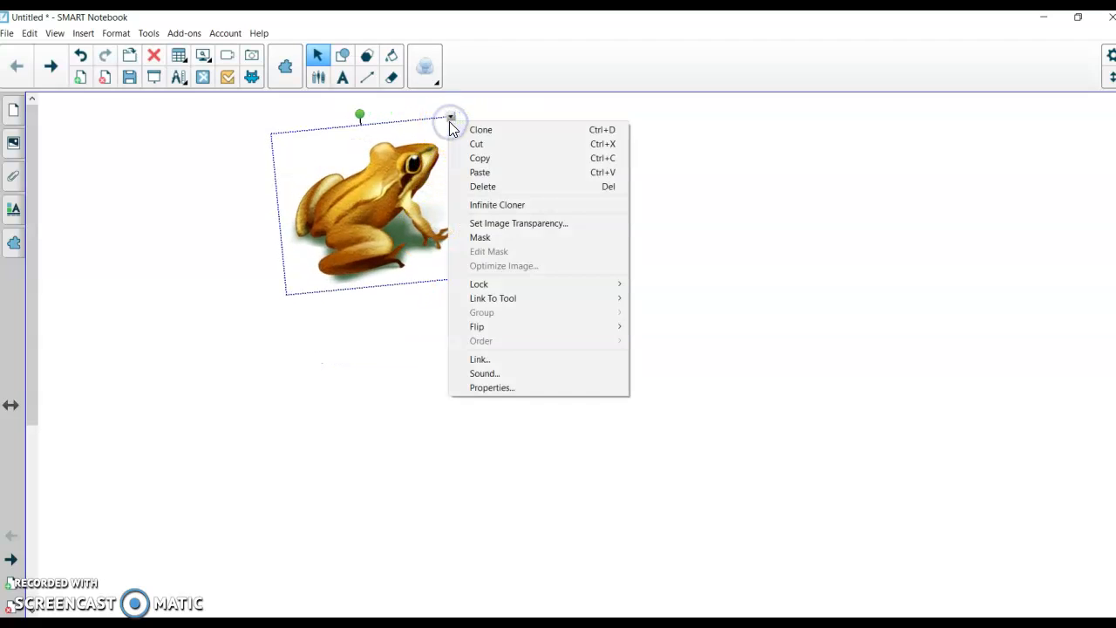
pyautogui.click(498, 130)
pyautogui.moveTo(416, 226); pyautogui.dragTo(587, 204)
# Step: Make the second frog an infinite cloner and pull three copies from it to the right along the row
pyautogui.click(664, 136)
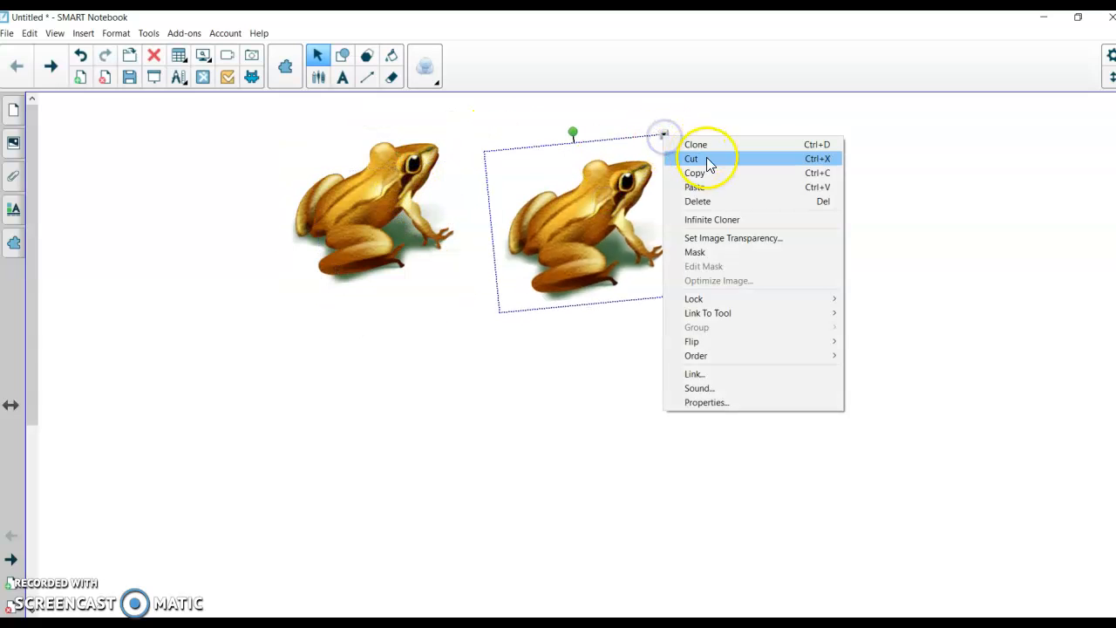
pyautogui.click(723, 220)
pyautogui.moveTo(804, 220); pyautogui.dragTo(804, 222)
pyautogui.moveTo(631, 230); pyautogui.dragTo(893, 223)
pyautogui.moveTo(626, 227)
pyautogui.mouseDown()
pyautogui.moveTo(1017, 230)
pyautogui.moveTo(968, 201)
pyautogui.mouseUp()
# Step: Turn off infinite cloning for the second frog and lock it in place
pyautogui.click(607, 205)
pyautogui.click(664, 135)
pyautogui.click(706, 143)
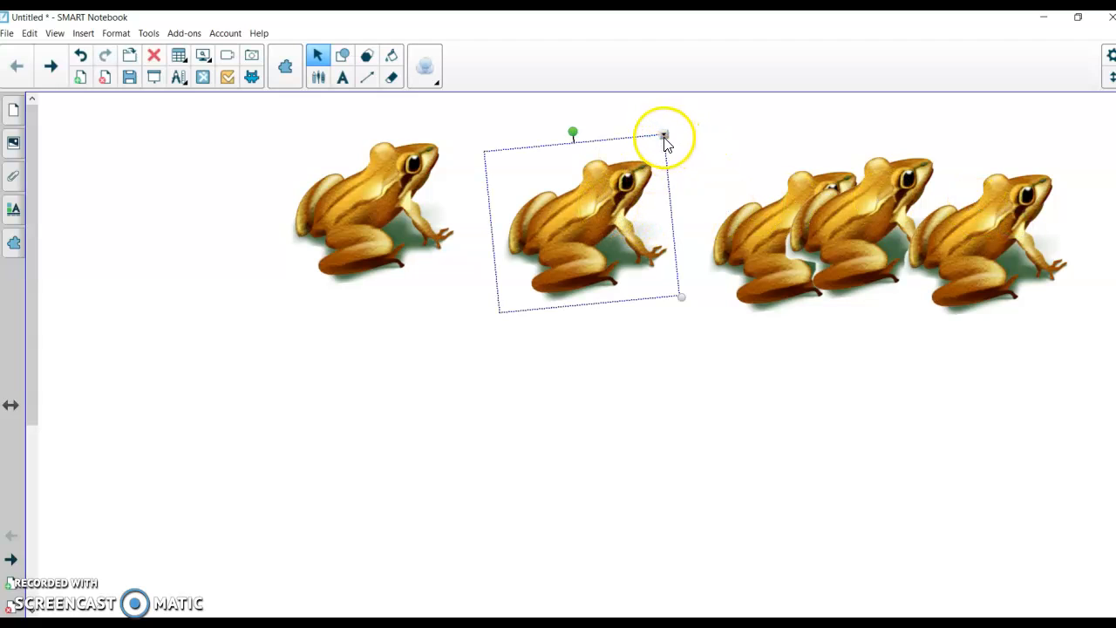
pyautogui.click(664, 136)
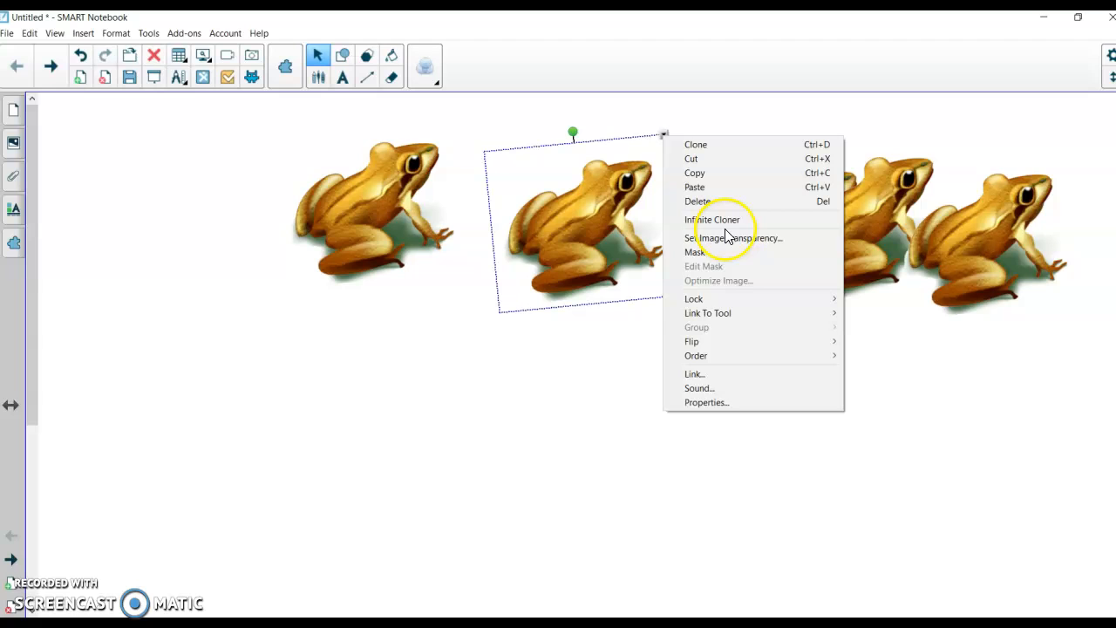
pyautogui.moveTo(775, 306)
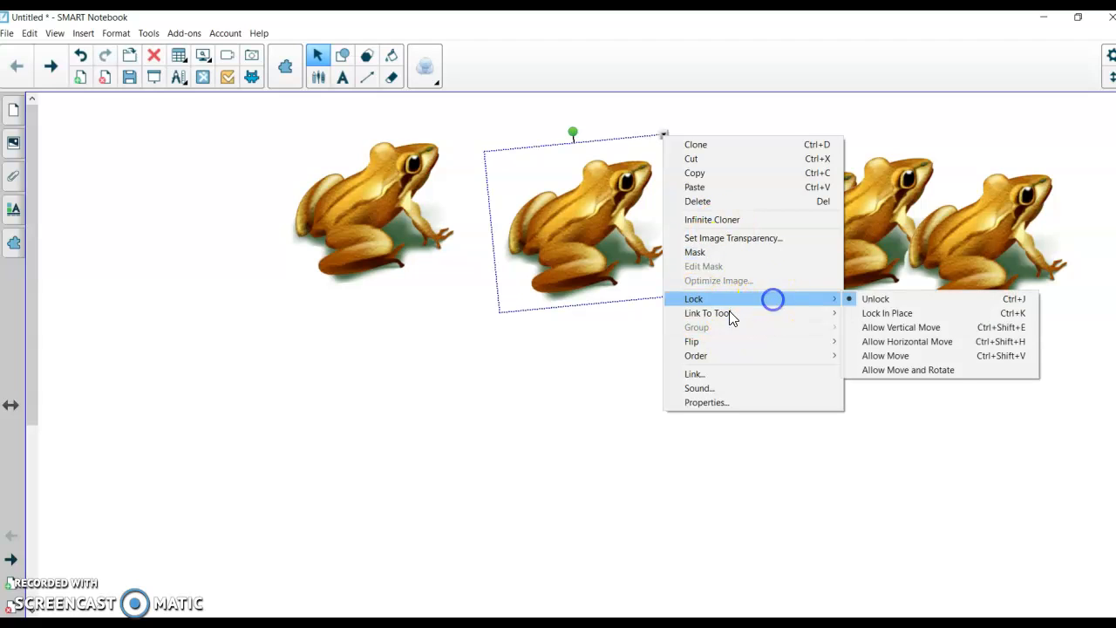
pyautogui.click(824, 298)
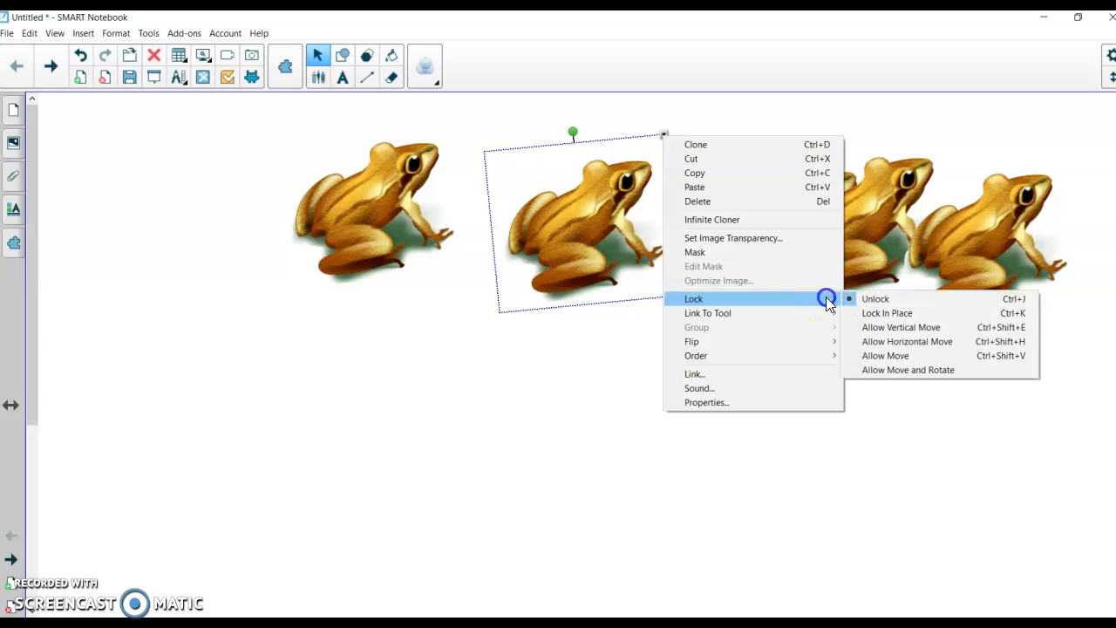
pyautogui.click(875, 312)
# Step: Move the overlapping unlocked frog copy across the locked frog, then place it alone below the row
pyautogui.moveTo(823, 237); pyautogui.dragTo(544, 307)
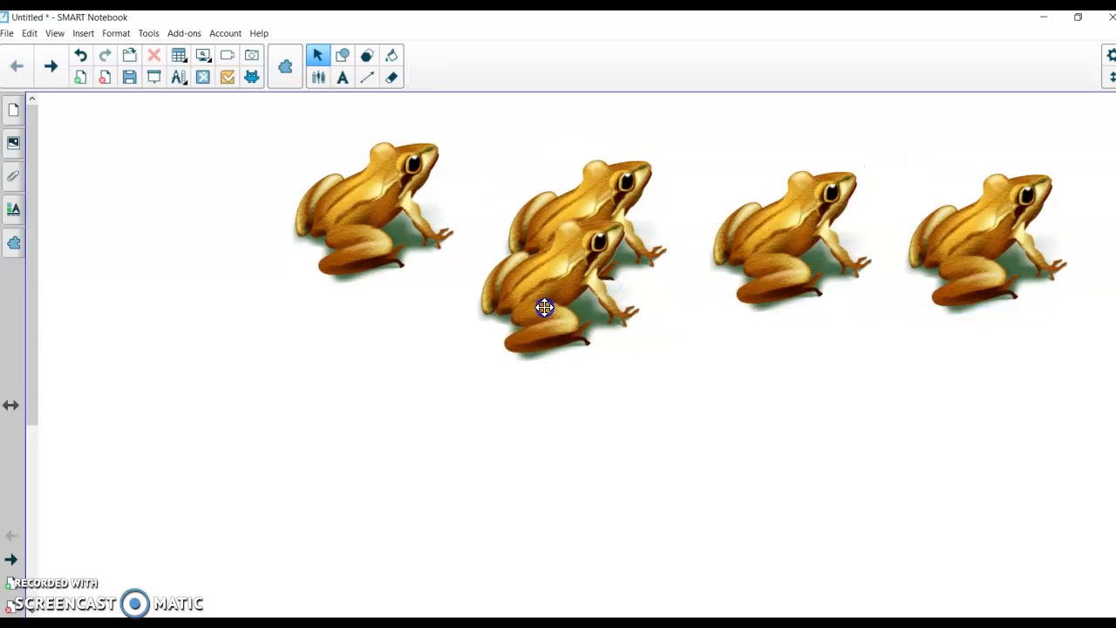
pyautogui.moveTo(601, 200); pyautogui.dragTo(594, 116)
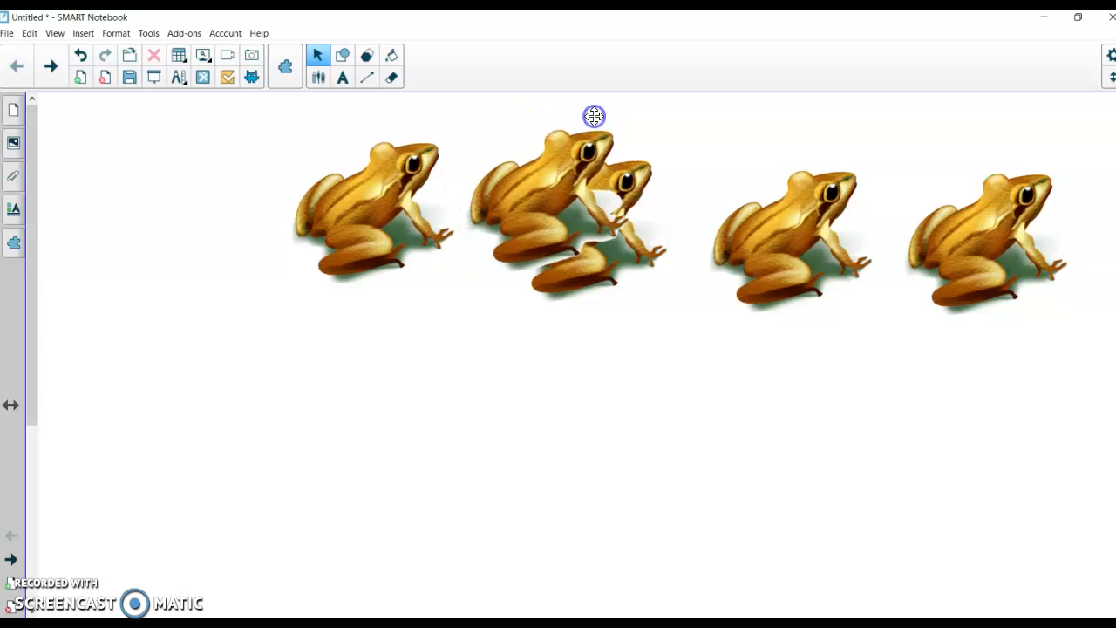
pyautogui.click(558, 174)
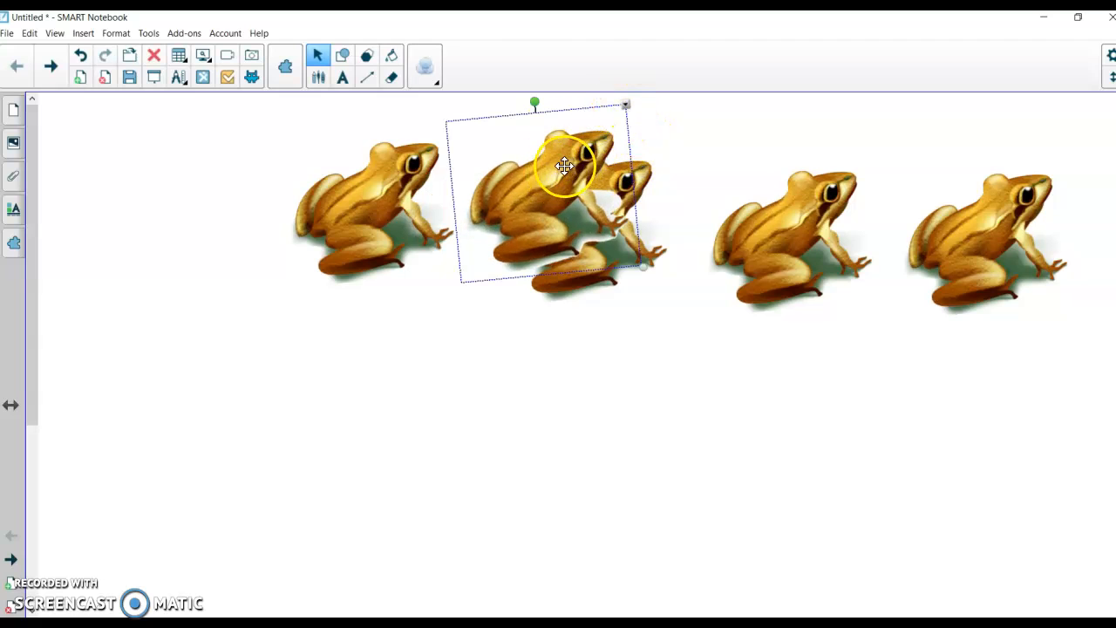
pyautogui.moveTo(566, 166); pyautogui.dragTo(450, 394)
# Step: Flip the frog below the row left/right and then up/down
pyautogui.click(520, 323)
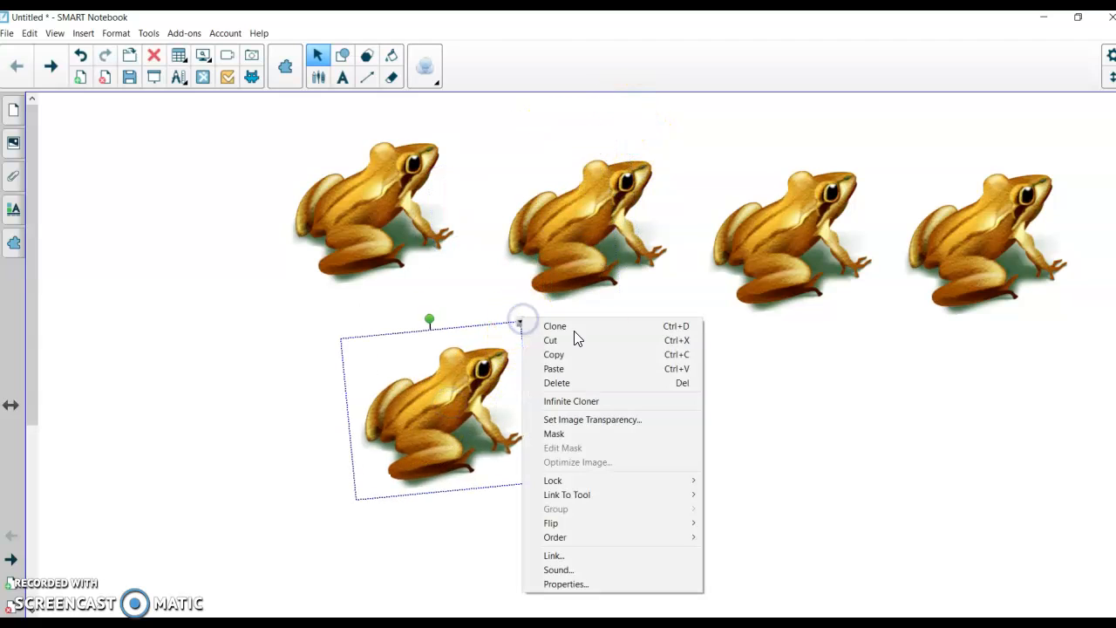
pyautogui.moveTo(602, 538)
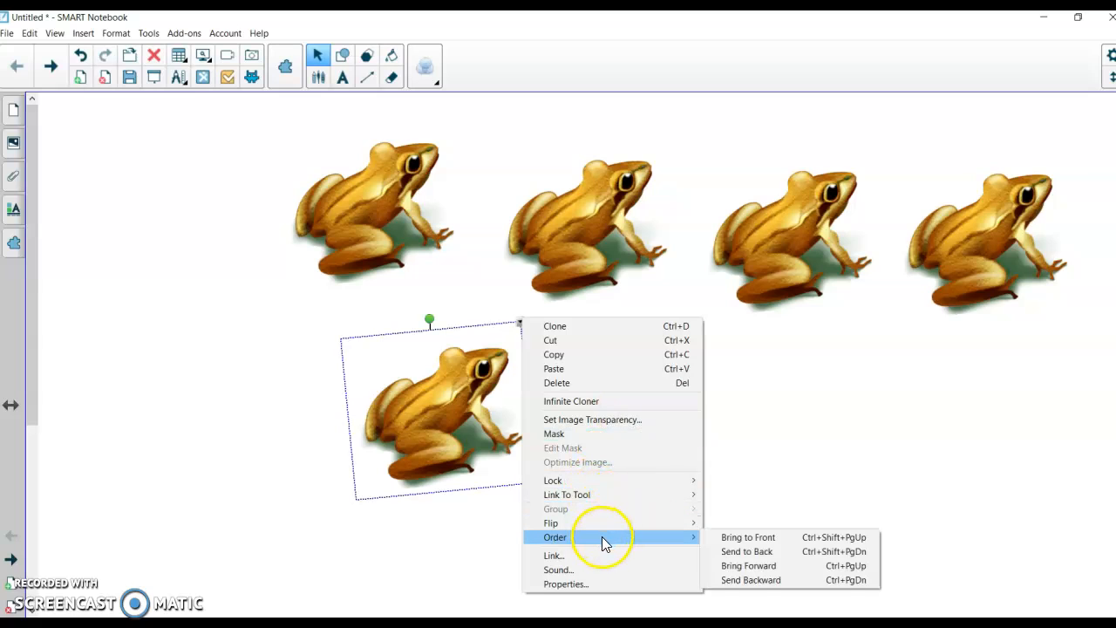
pyautogui.moveTo(636, 524)
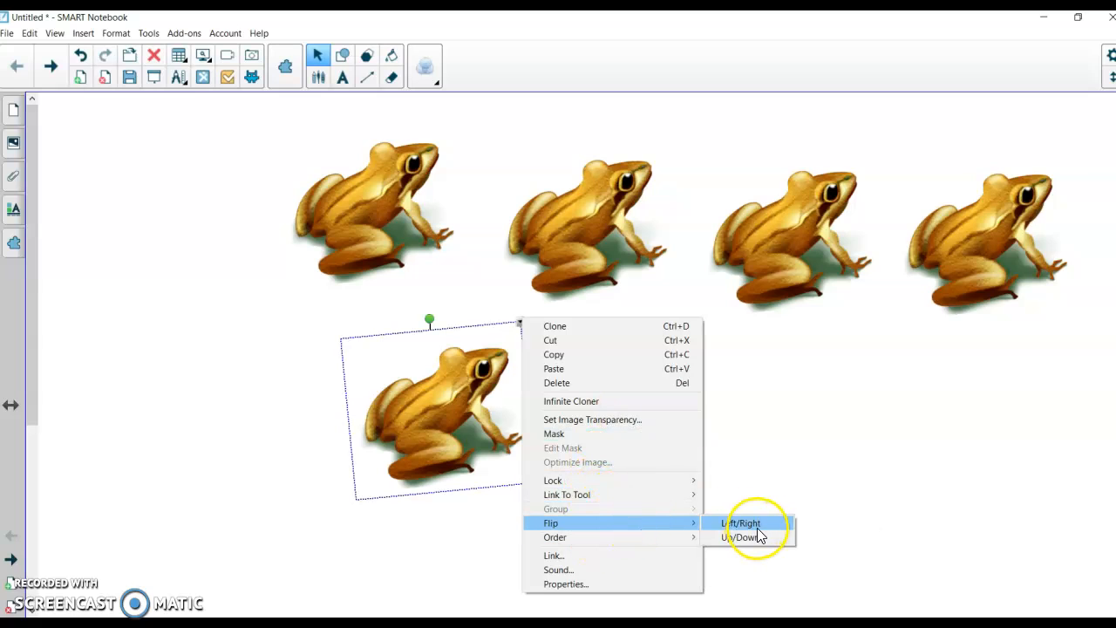
pyautogui.click(758, 528)
pyautogui.click(519, 323)
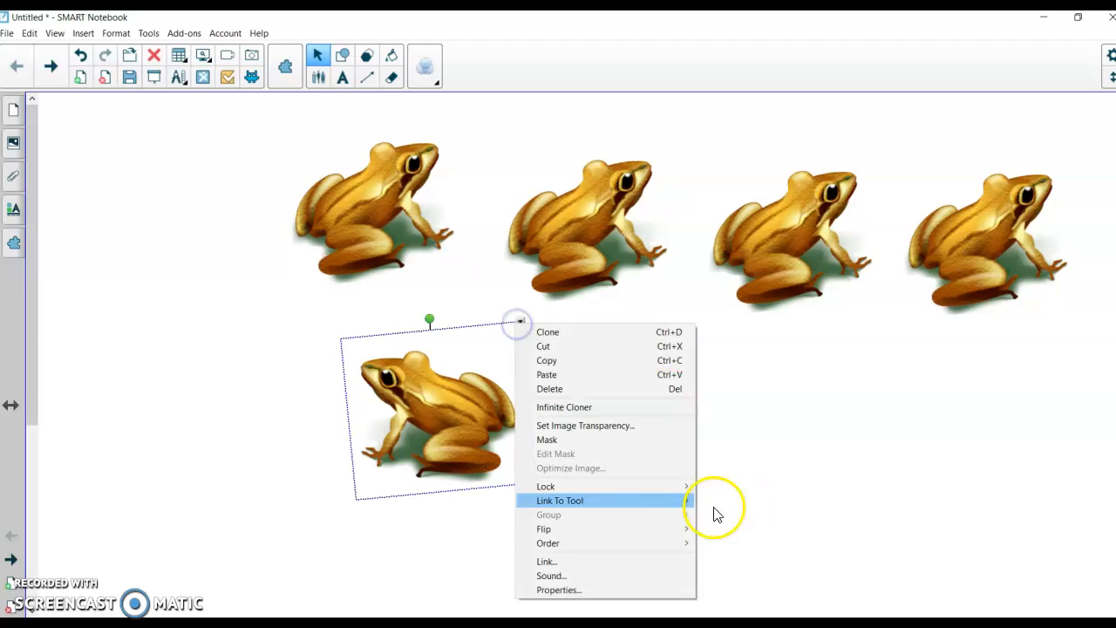
pyautogui.moveTo(637, 529)
pyautogui.click(751, 545)
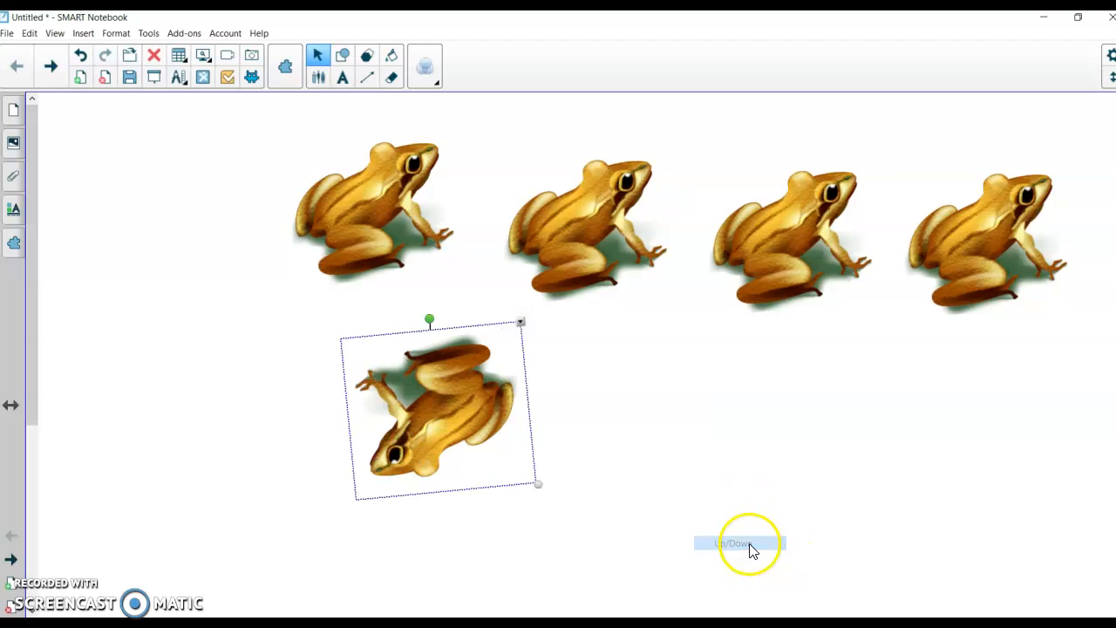
# Step: Send the upside-down frog to the back and move it to the lower left of the first frog
pyautogui.click(520, 323)
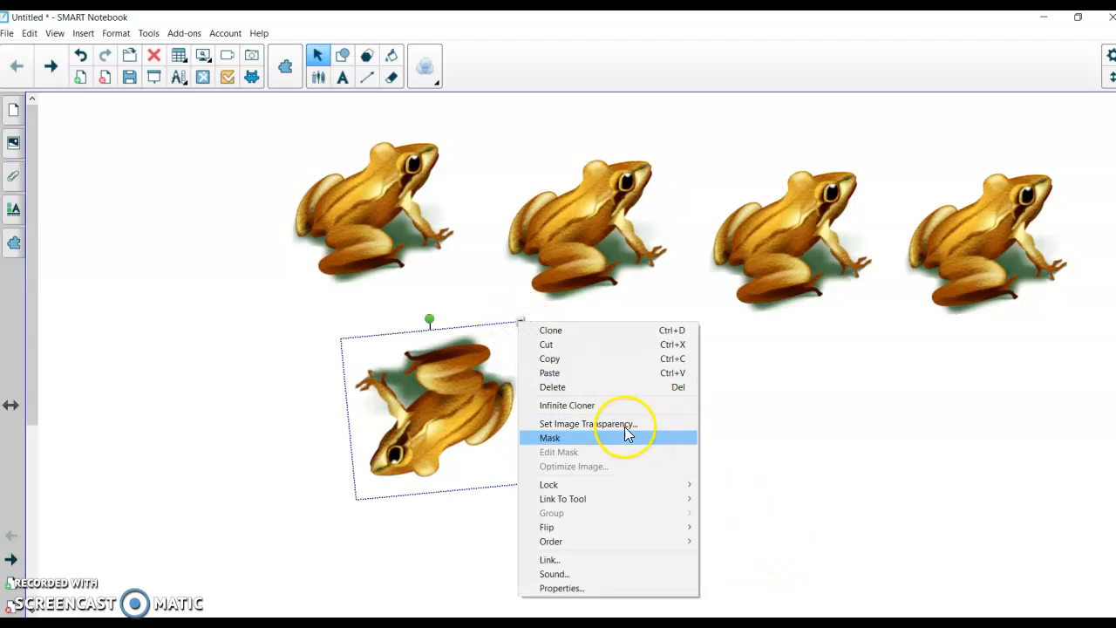
pyautogui.moveTo(627, 541)
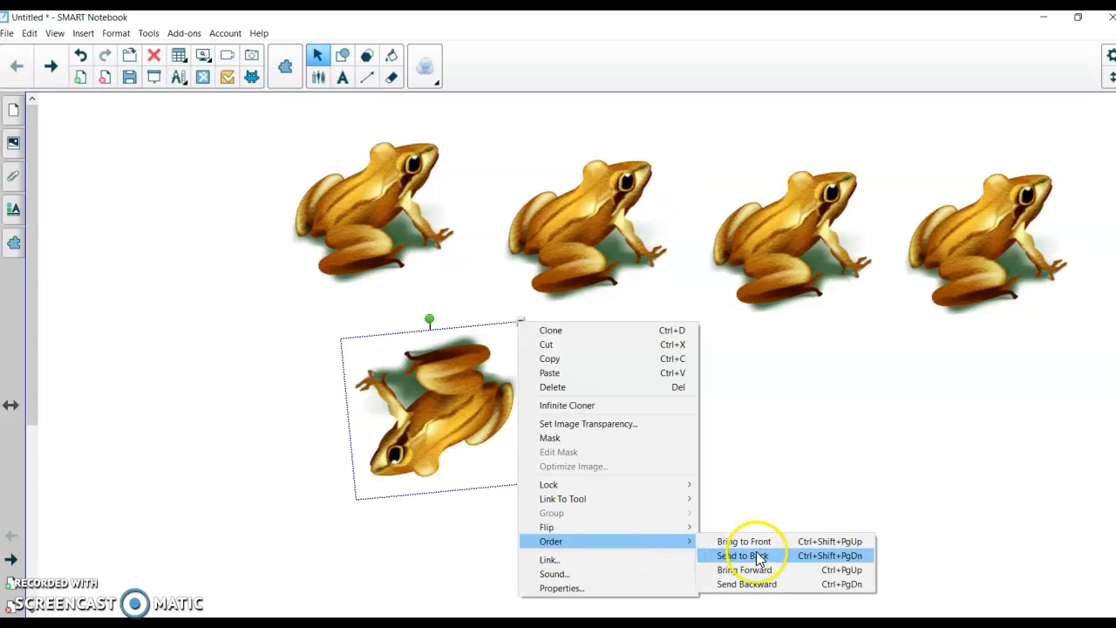
pyautogui.click(757, 556)
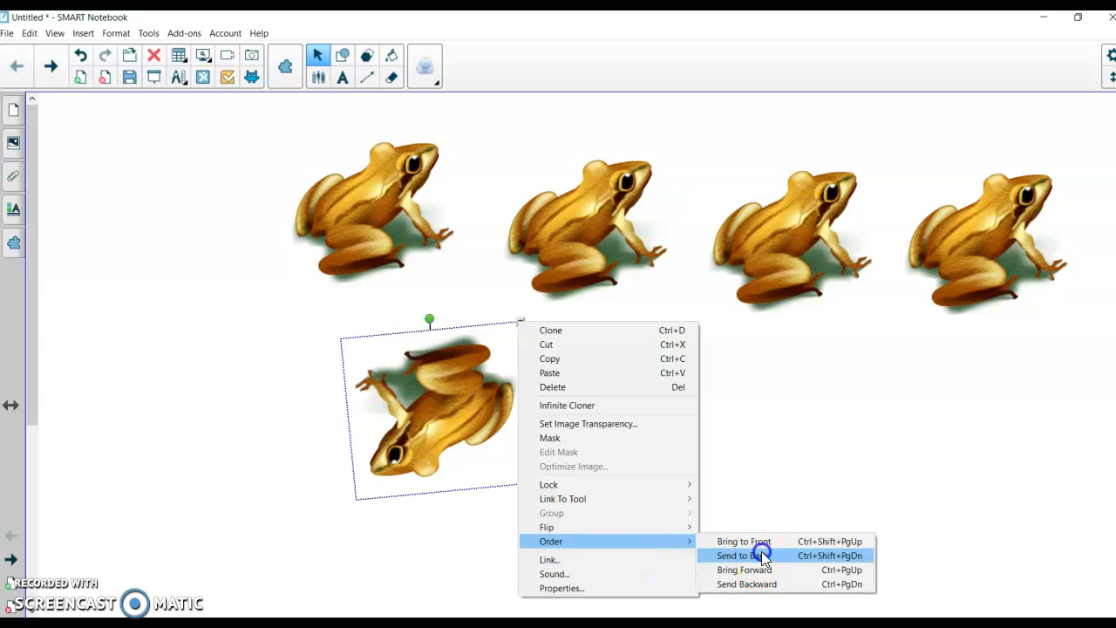
pyautogui.moveTo(434, 456); pyautogui.dragTo(204, 324)
pyautogui.click(583, 440)
# Step: Insert the interactive Frog 1 item from the gallery's frog results below the first frog and play its sound
pyautogui.click(13, 143)
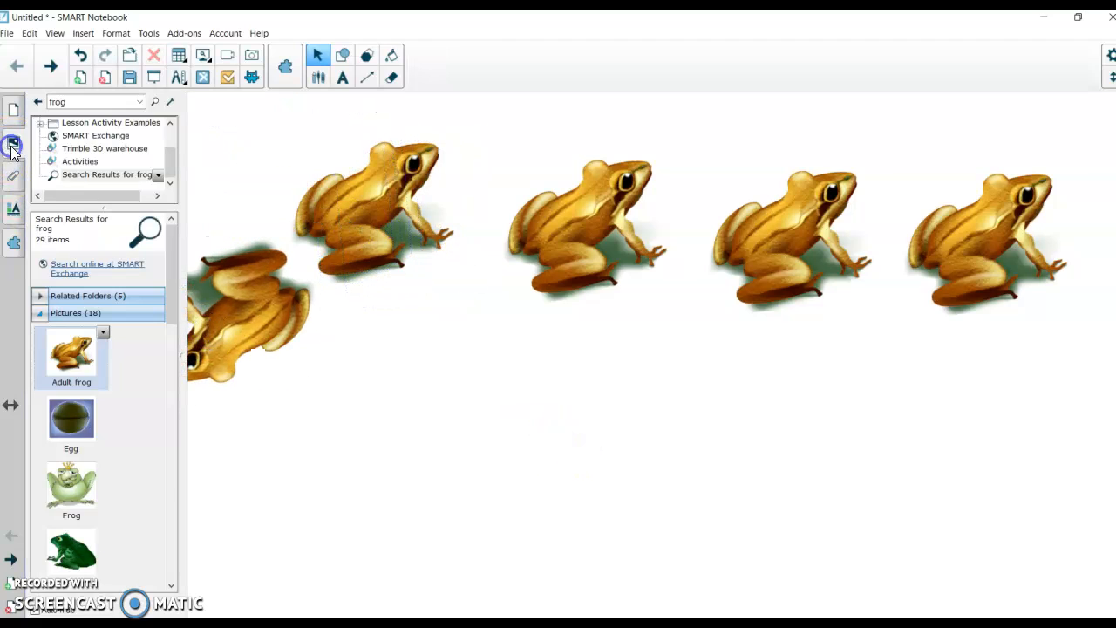
pyautogui.click(40, 314)
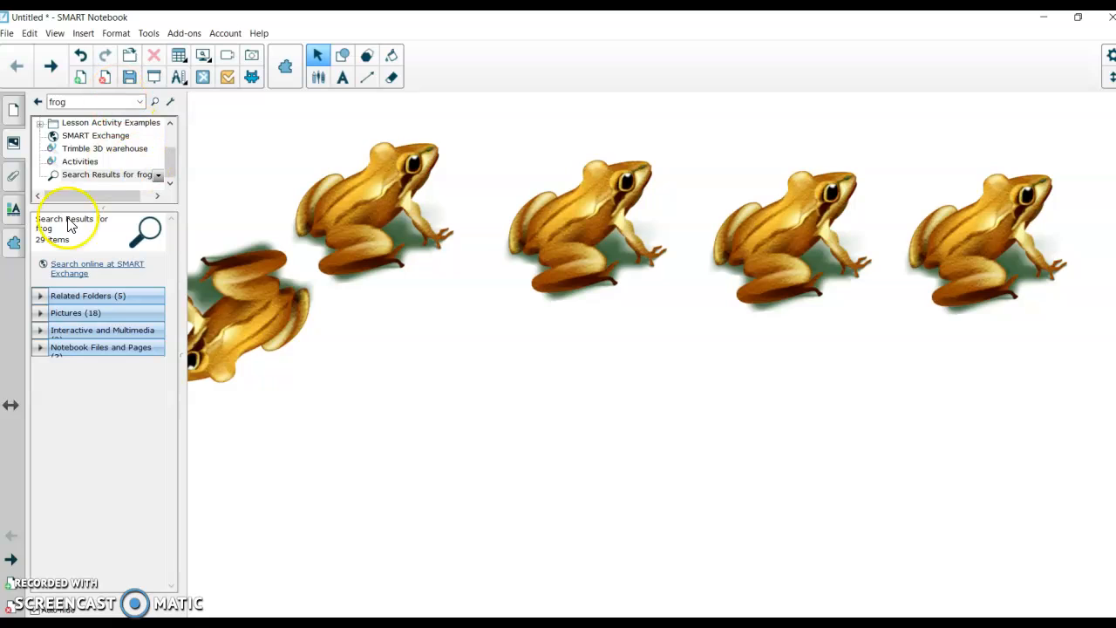
pyautogui.click(41, 331)
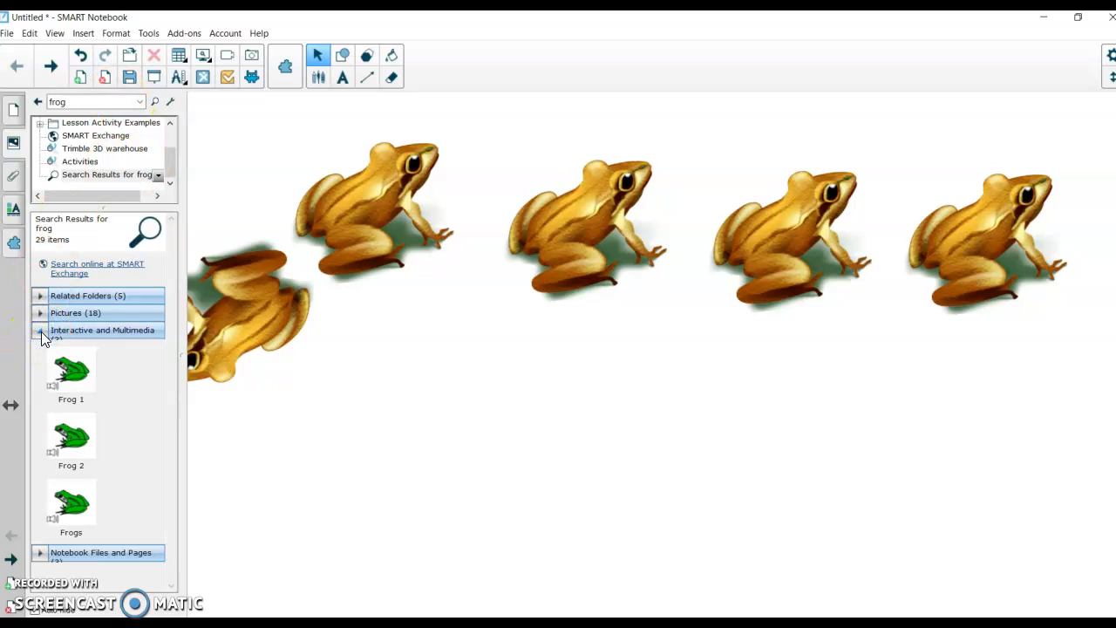
pyautogui.moveTo(71, 371); pyautogui.dragTo(393, 363)
pyautogui.click(564, 361)
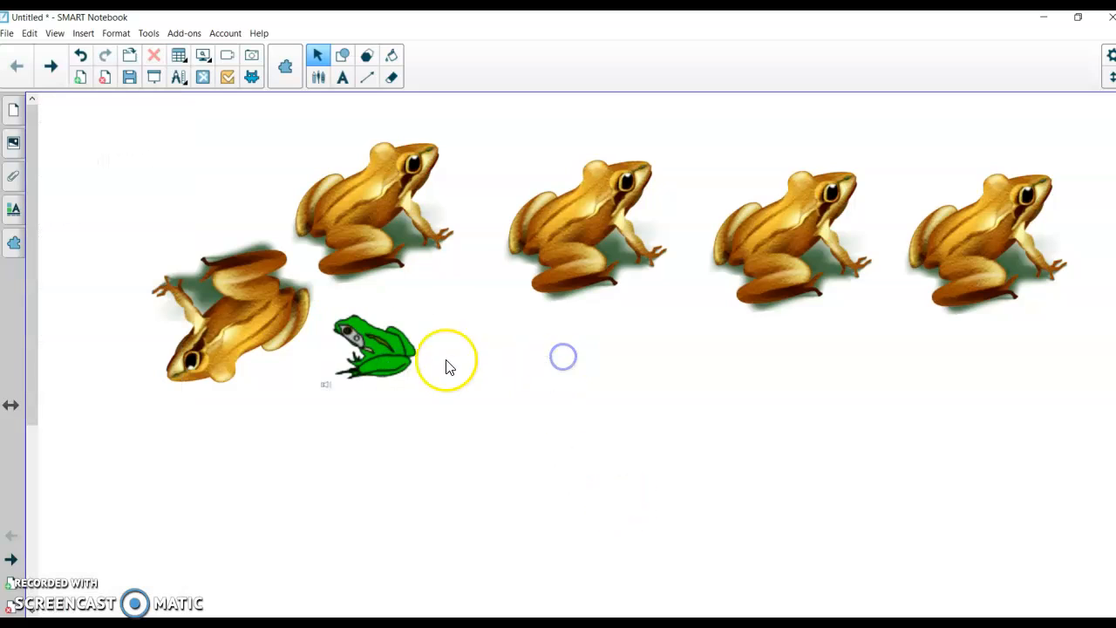
pyautogui.click(329, 391)
pyautogui.click(586, 390)
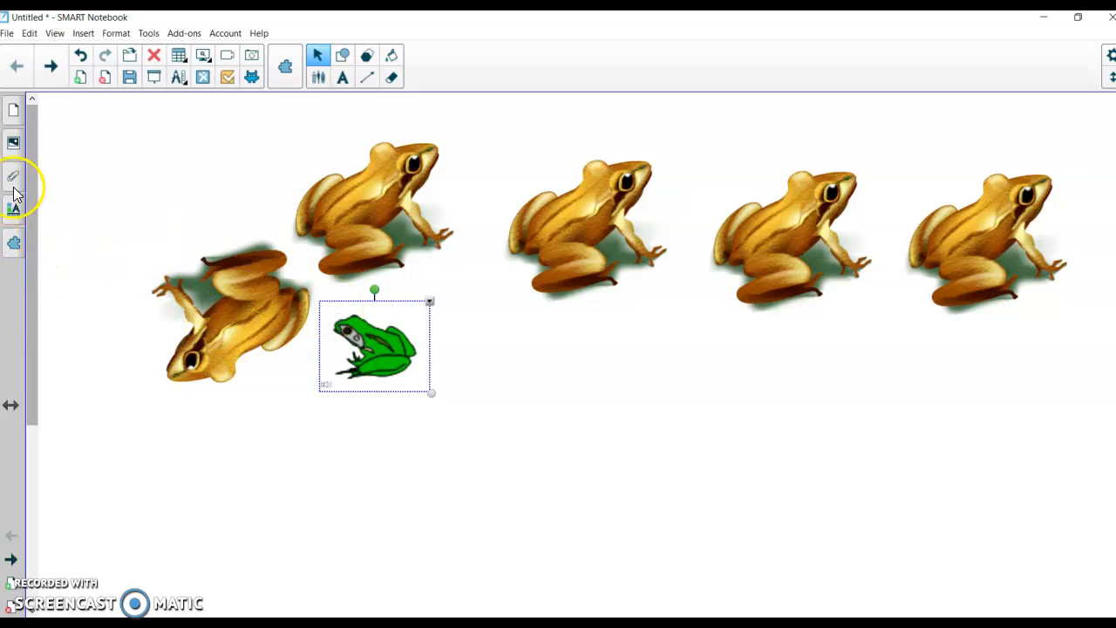
# Step: Search the gallery for "dice" and insert two interactive Dice side by side below the row of frogs
pyautogui.click(14, 143)
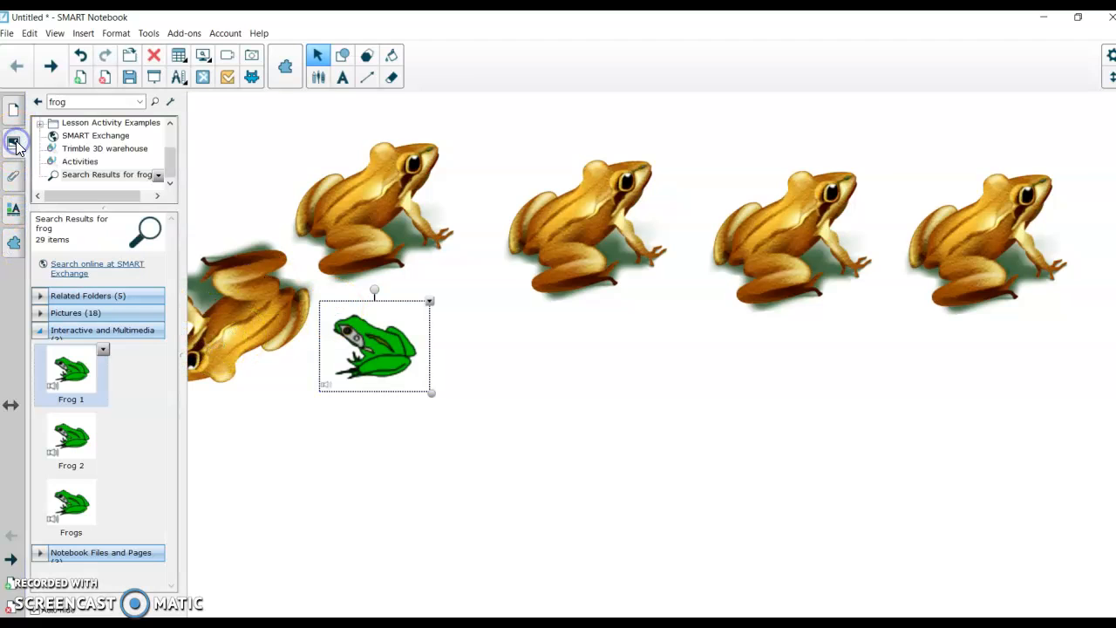
pyautogui.click(130, 331)
pyautogui.doubleClick(78, 102)
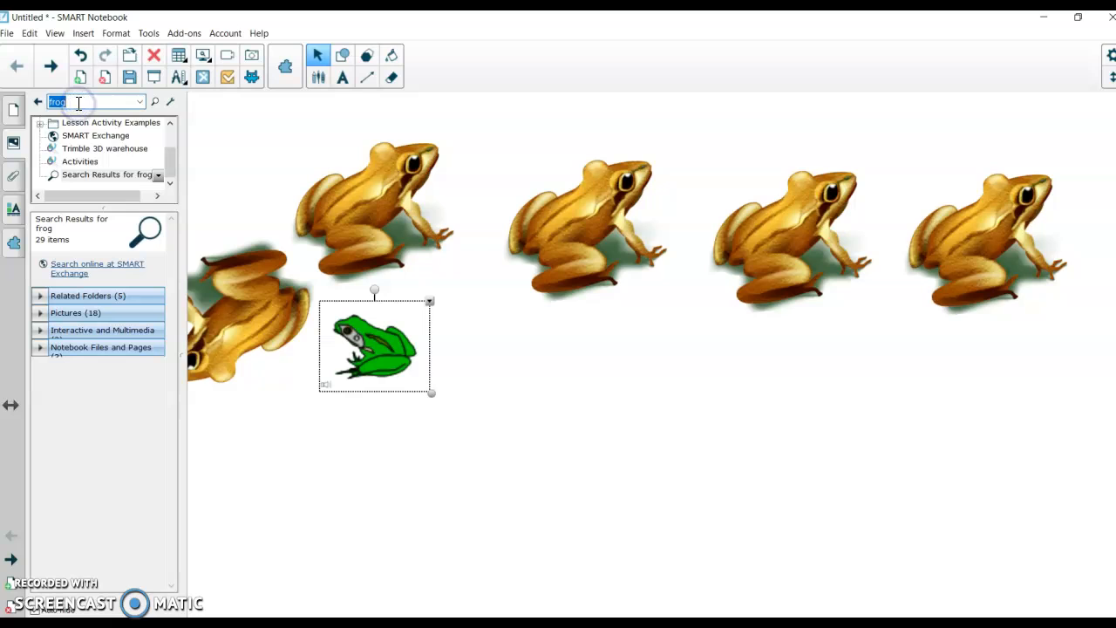
pyautogui.press('Return')
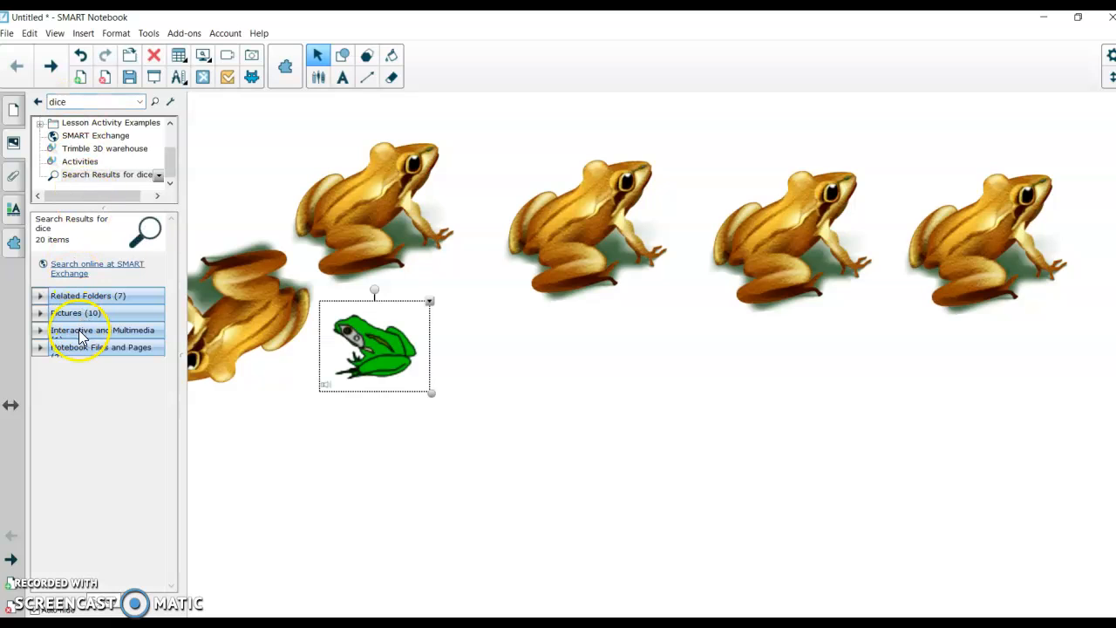
pyautogui.click(79, 331)
pyautogui.moveTo(70, 369); pyautogui.dragTo(559, 447)
pyautogui.click(109, 379)
pyautogui.moveTo(550, 408); pyautogui.dragTo(883, 455)
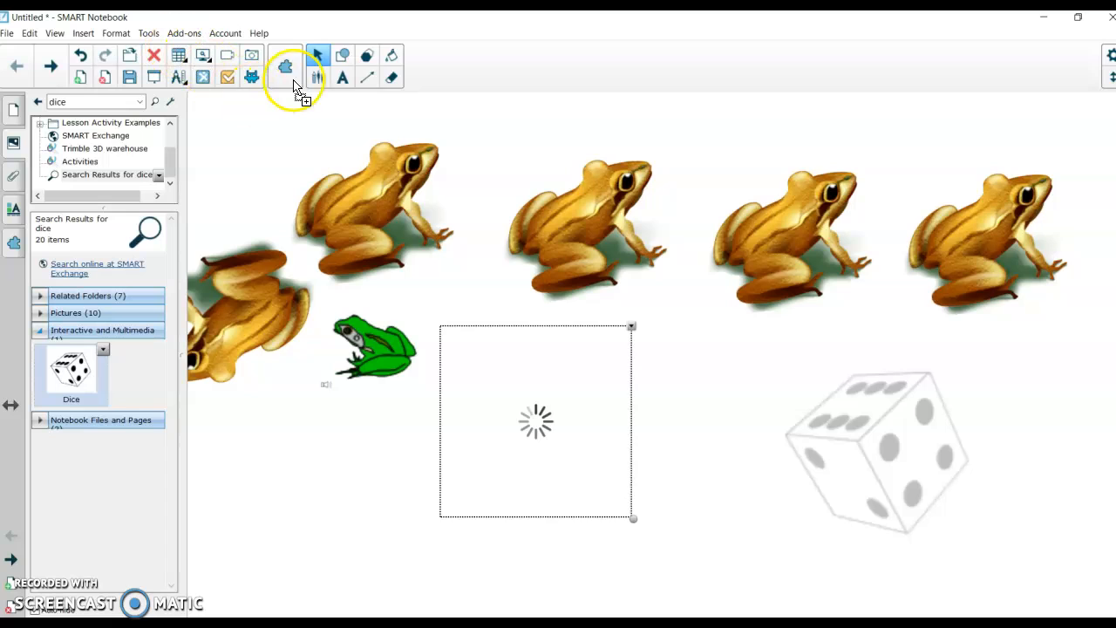
# Step: Draw a black X between the two dice with the pen, and roll both dice
pyautogui.click(325, 78)
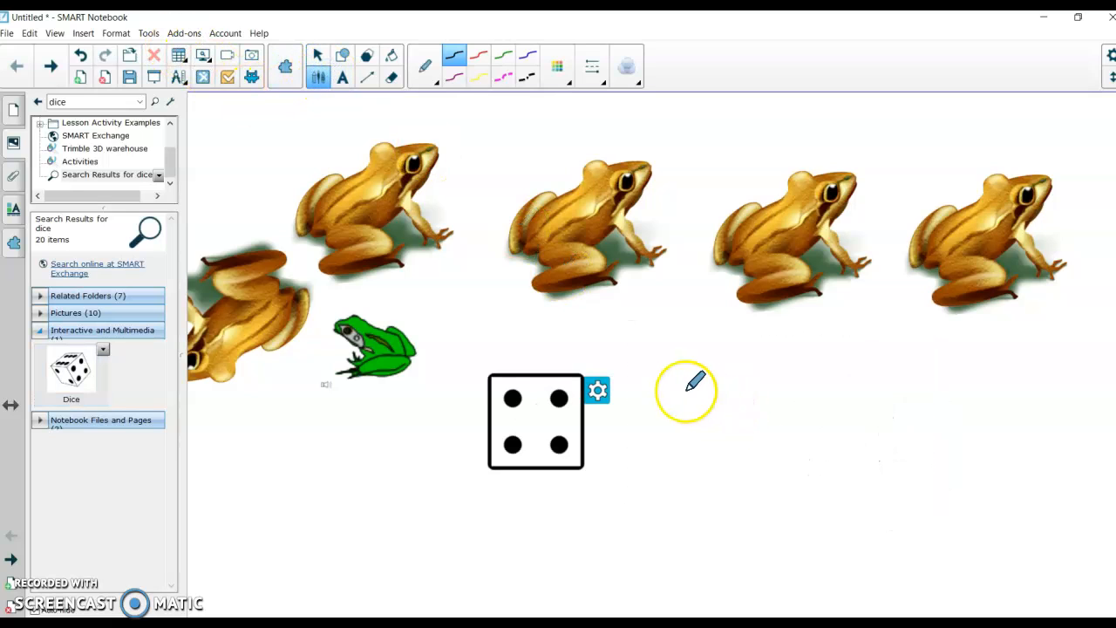
pyautogui.click(327, 78)
pyautogui.moveTo(662, 406); pyautogui.dragTo(730, 483)
pyautogui.moveTo(724, 410); pyautogui.dragTo(642, 498)
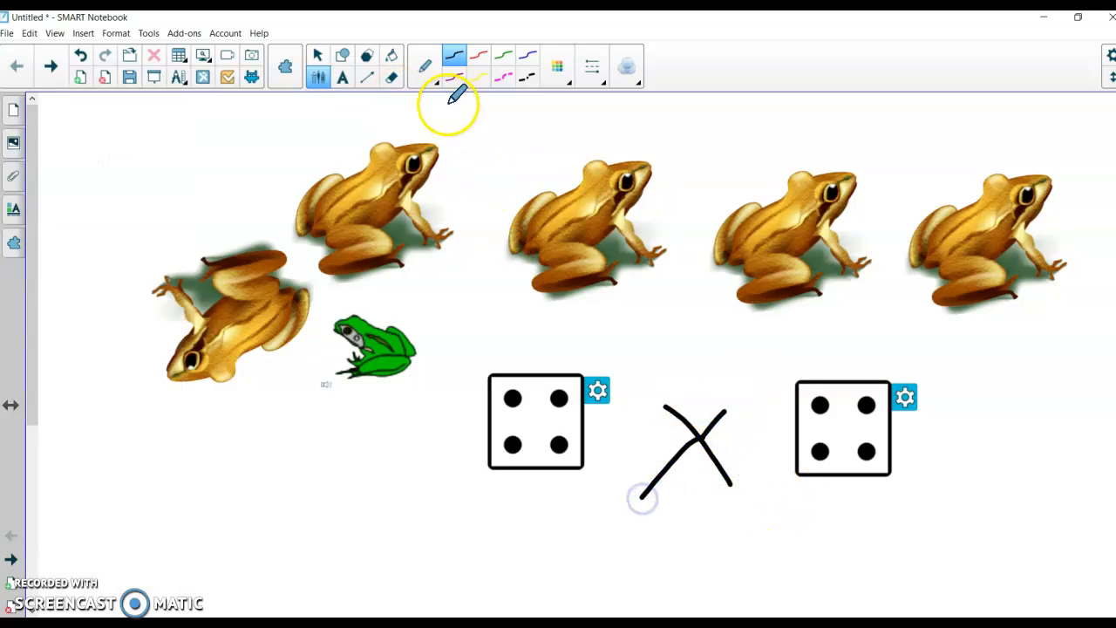
pyautogui.click(553, 416)
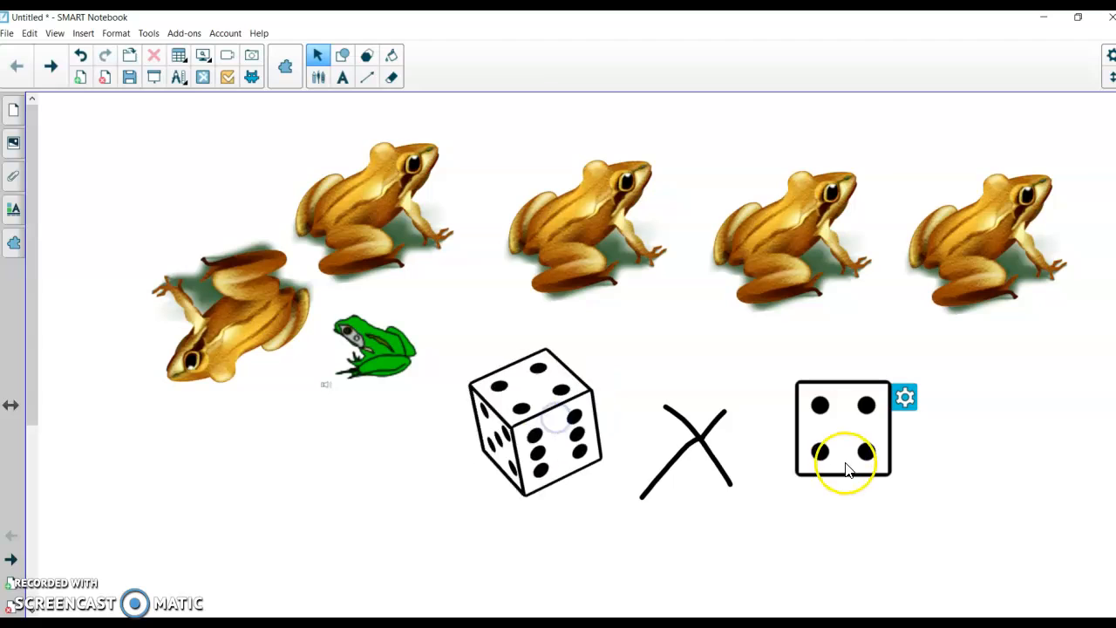
pyautogui.click(850, 454)
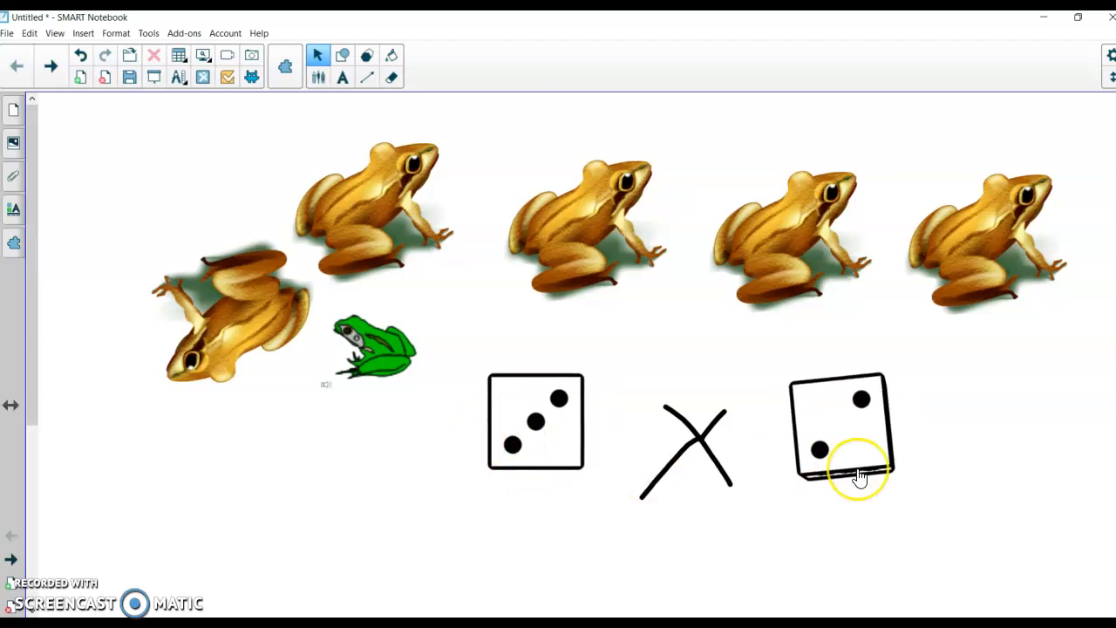
# Step: Search the gallery for "timer" and insert the interactive Timer below the green frog
pyautogui.click(14, 143)
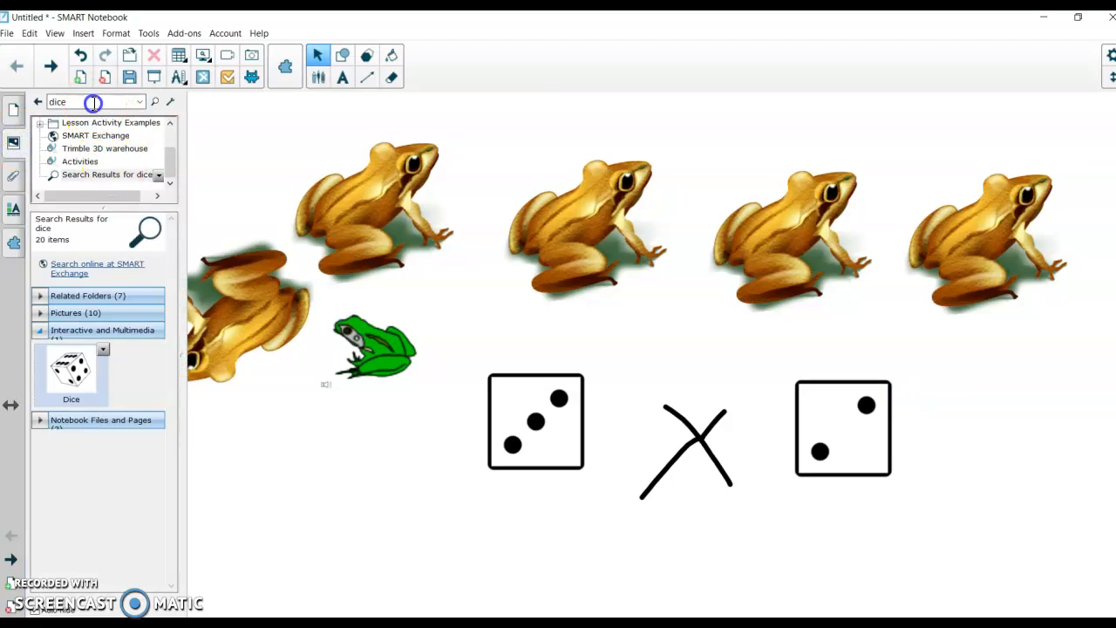
pyautogui.click(51, 103)
pyautogui.write('timer')
pyautogui.press('Return')
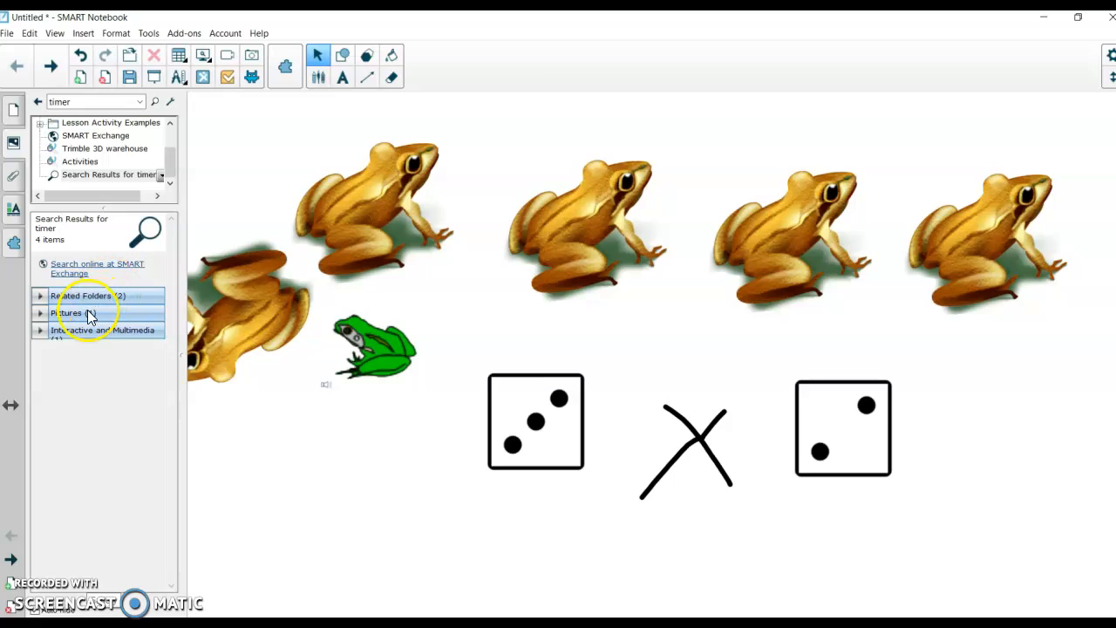
pyautogui.click(82, 334)
pyautogui.moveTo(70, 377); pyautogui.dragTo(488, 447)
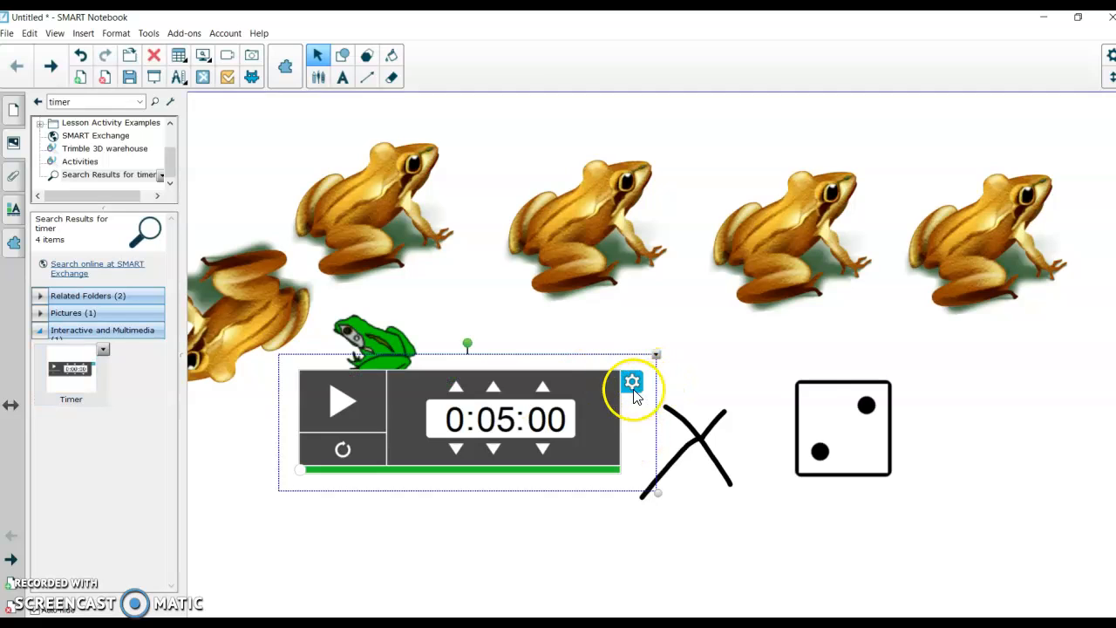
# Step: Set the timer's duration to 0:00:03
pyautogui.click(495, 452)
pyautogui.click(494, 451)
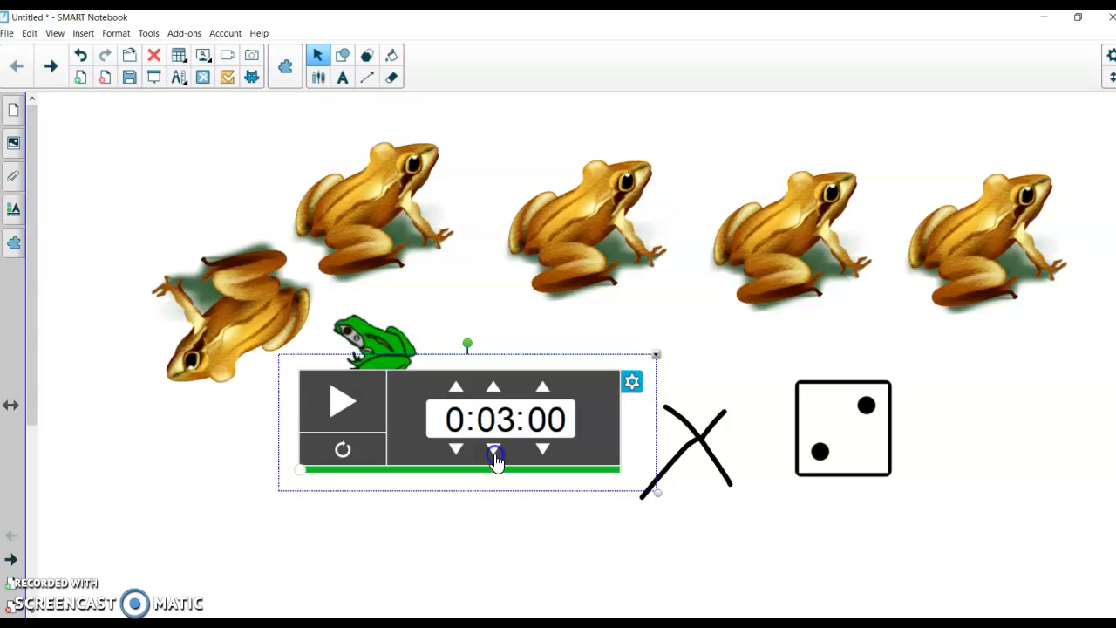
pyautogui.click(495, 452)
pyautogui.click(494, 452)
pyautogui.click(494, 452)
pyautogui.click(542, 389)
pyautogui.click(542, 389)
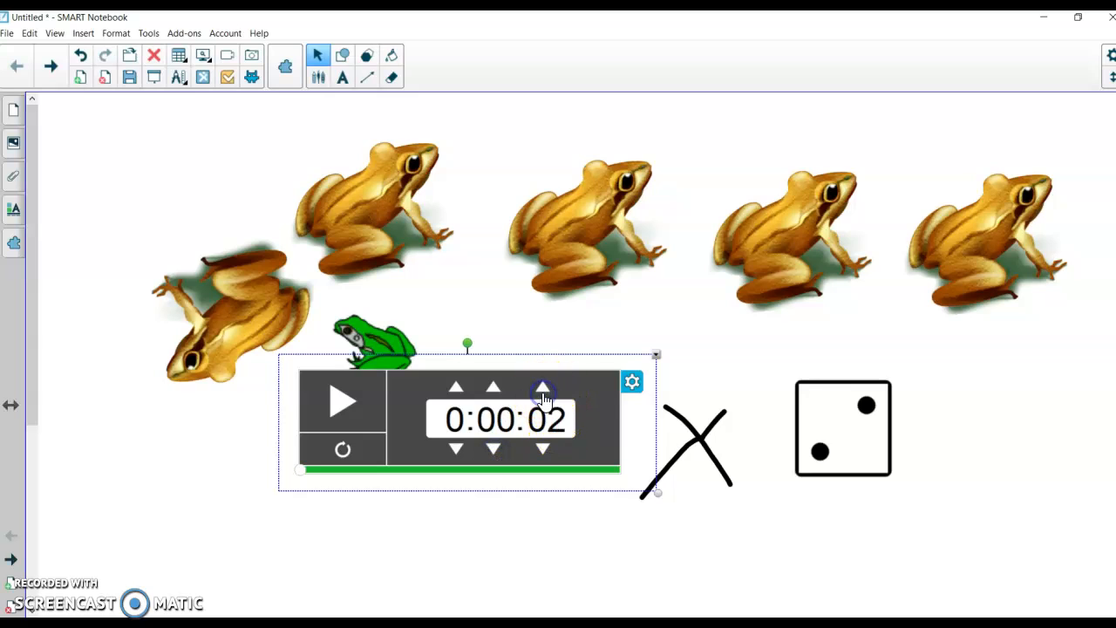
# Step: Set the timer's alert sound to Bell 1, then run the countdown and deselect the timer
pyautogui.click(628, 387)
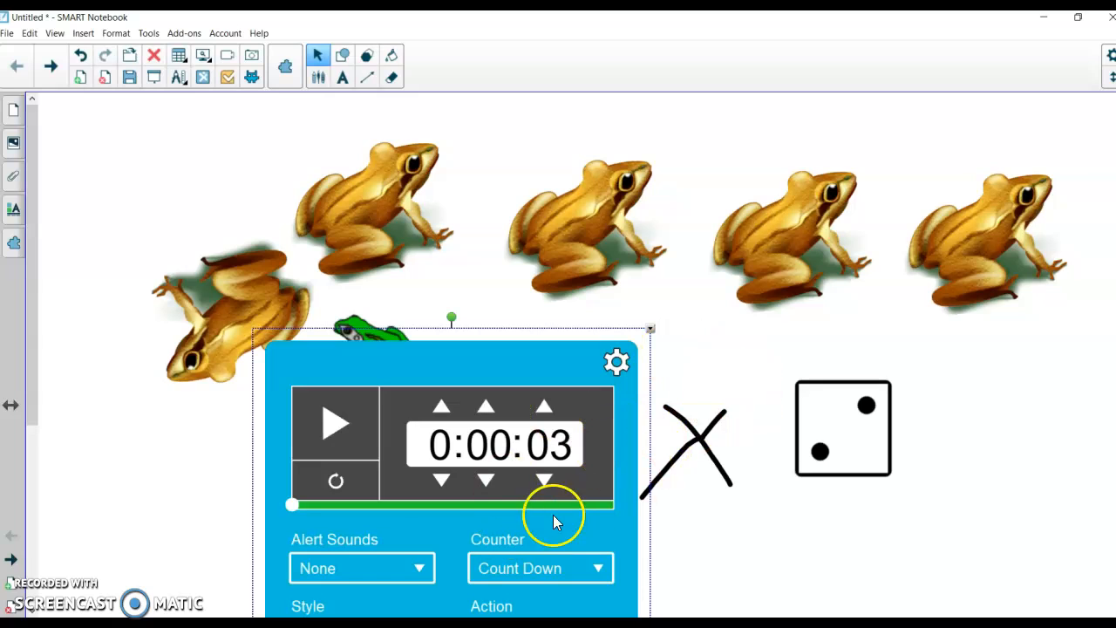
pyautogui.click(422, 569)
pyautogui.click(357, 600)
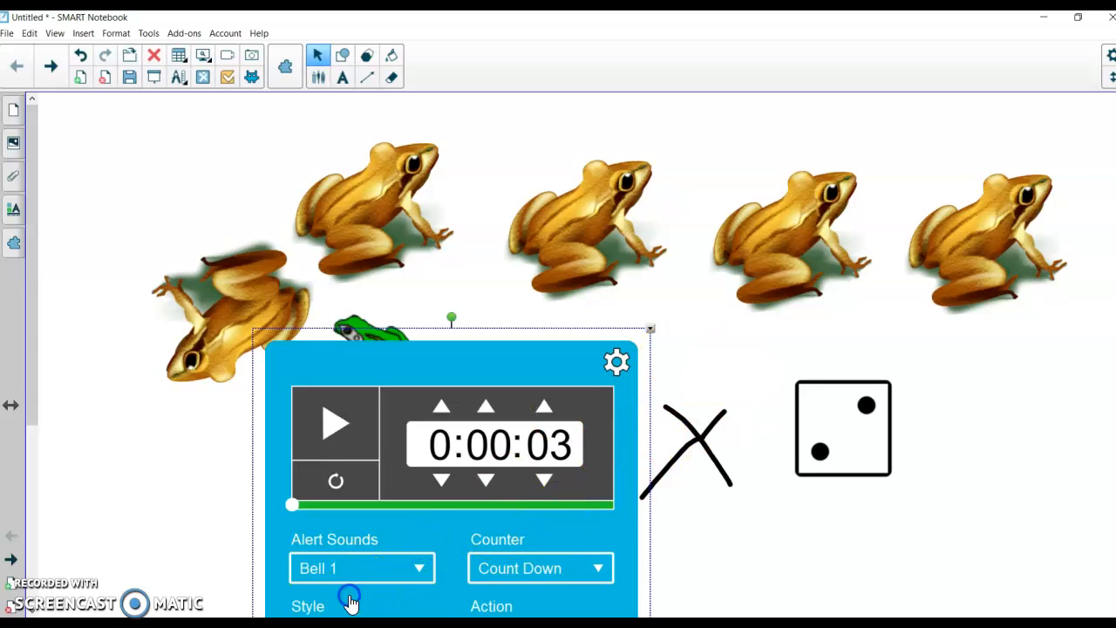
pyautogui.click(617, 362)
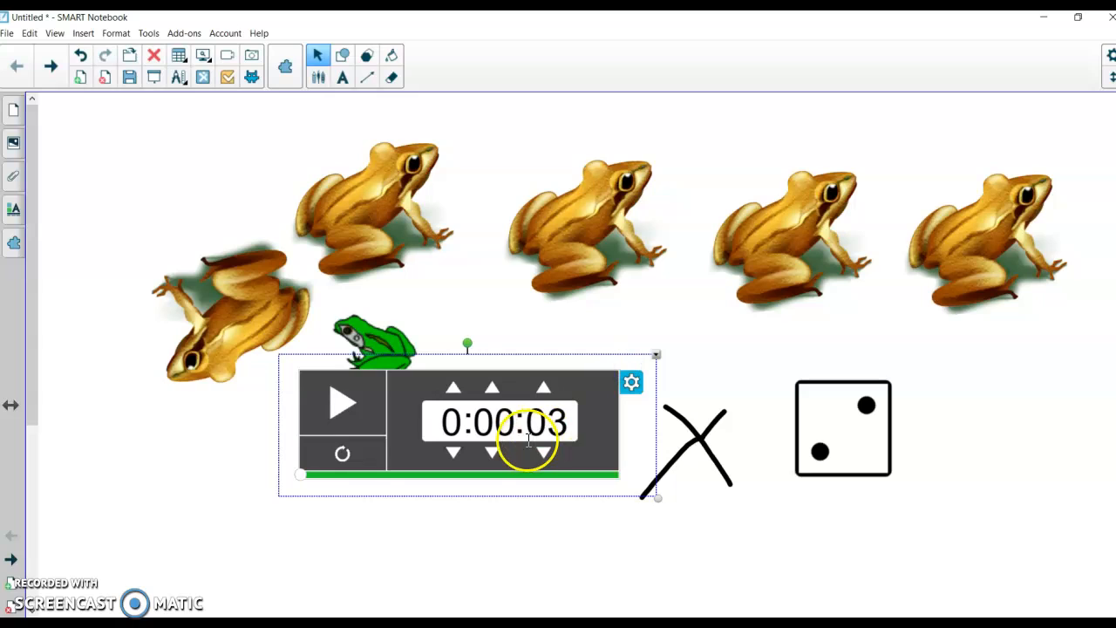
pyautogui.click(349, 403)
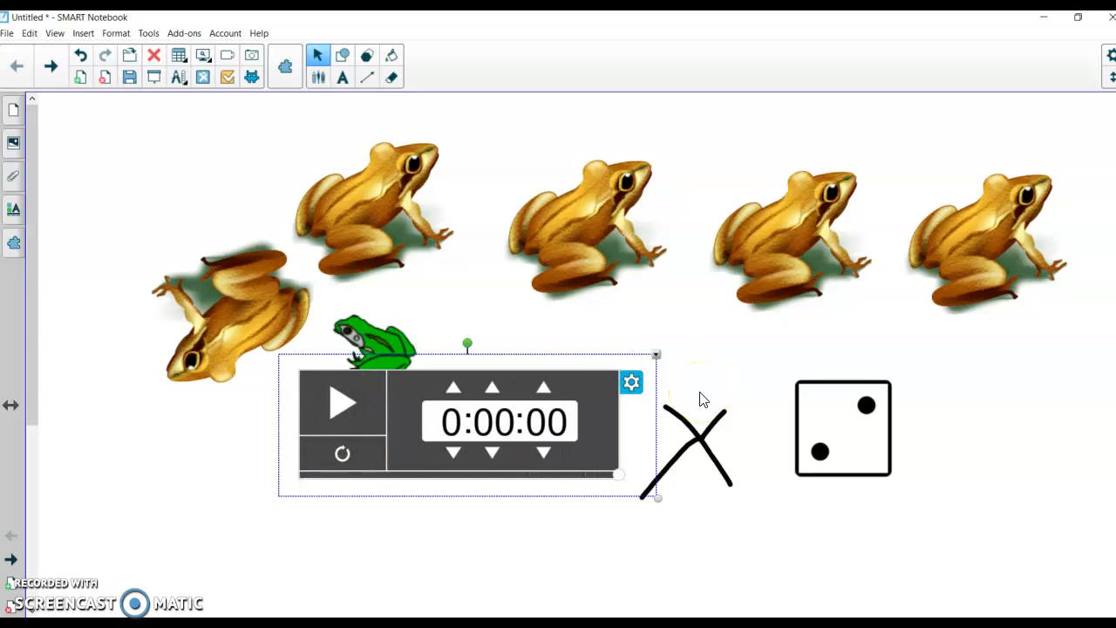
pyautogui.click(740, 340)
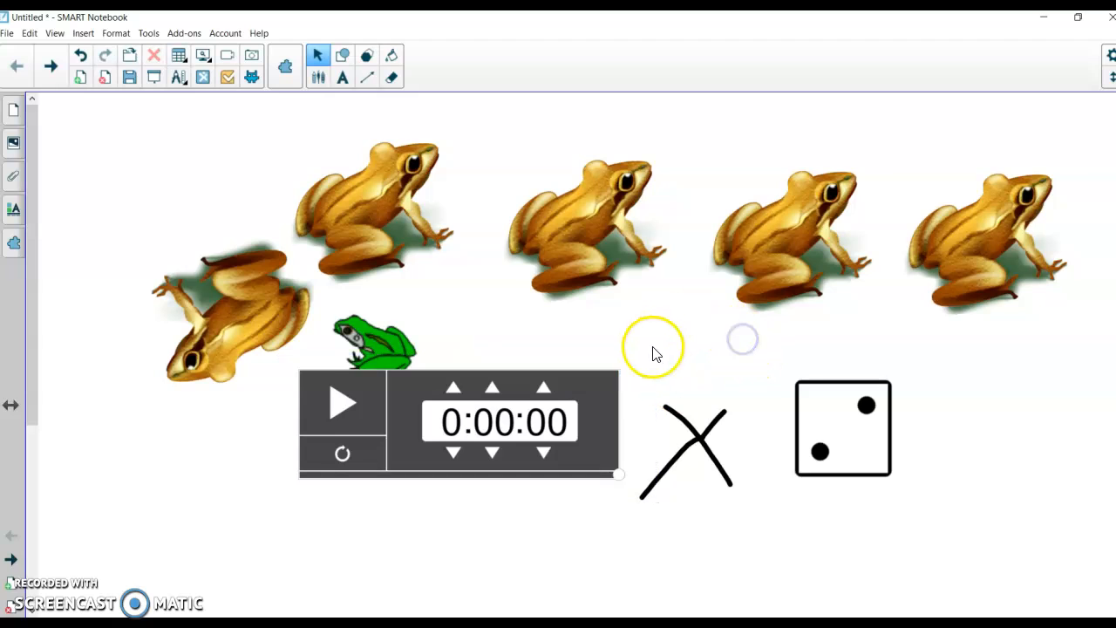
# Step: Move the timer to the left of the first die and view its object options
pyautogui.moveTo(593, 391); pyautogui.dragTo(390, 400)
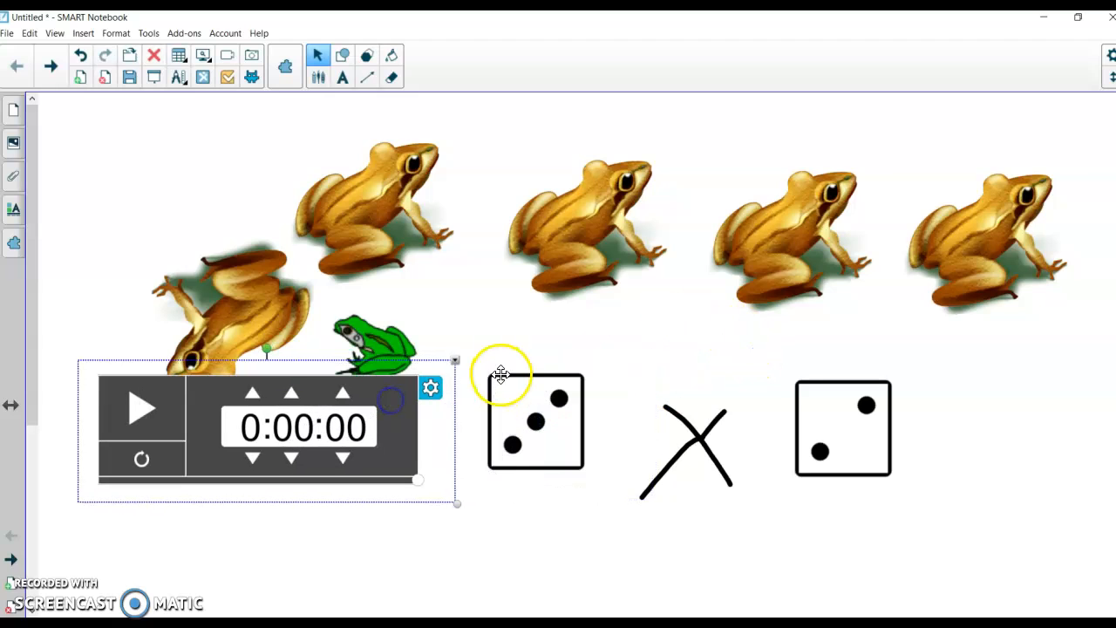
pyautogui.click(454, 360)
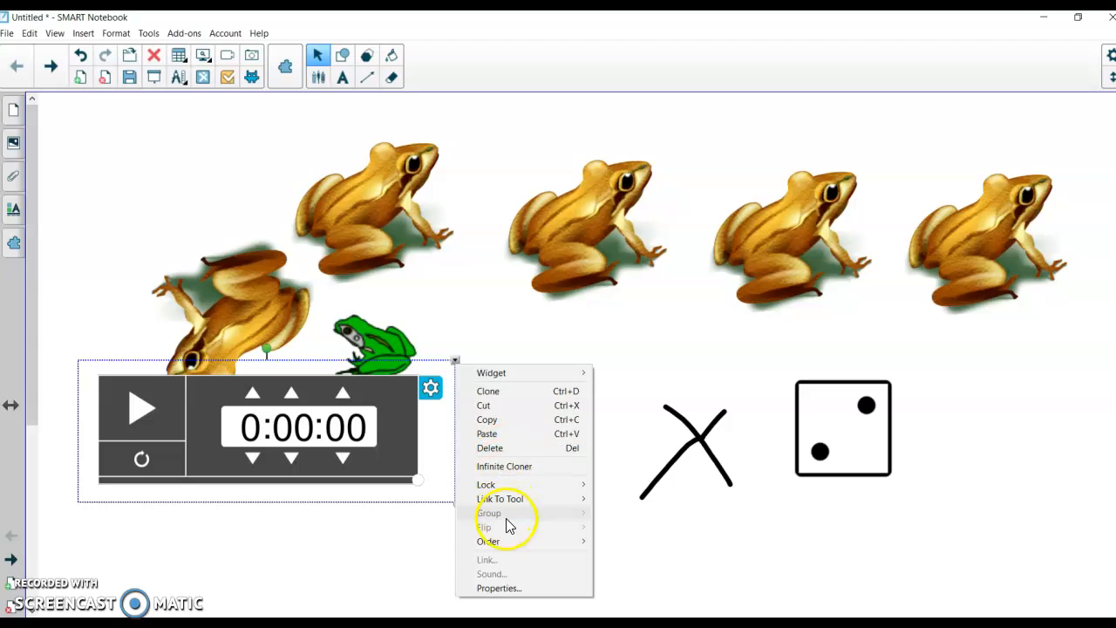
pyautogui.click(483, 316)
# Step: Select the first die beside the timer and examine its object options
pyautogui.click(547, 410)
pyautogui.click(575, 365)
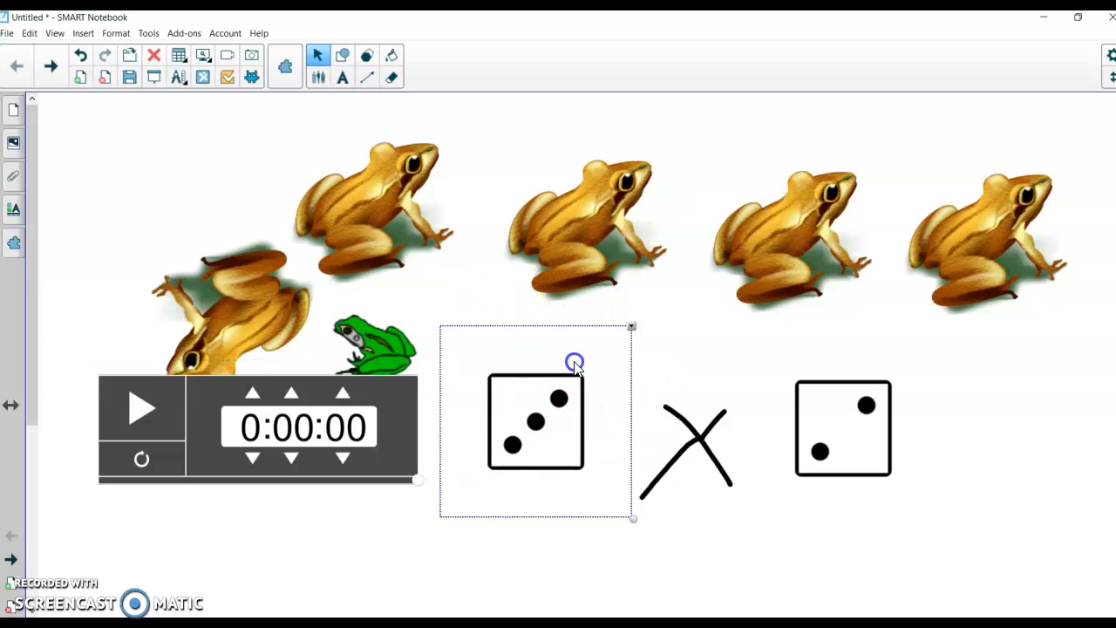
pyautogui.click(632, 327)
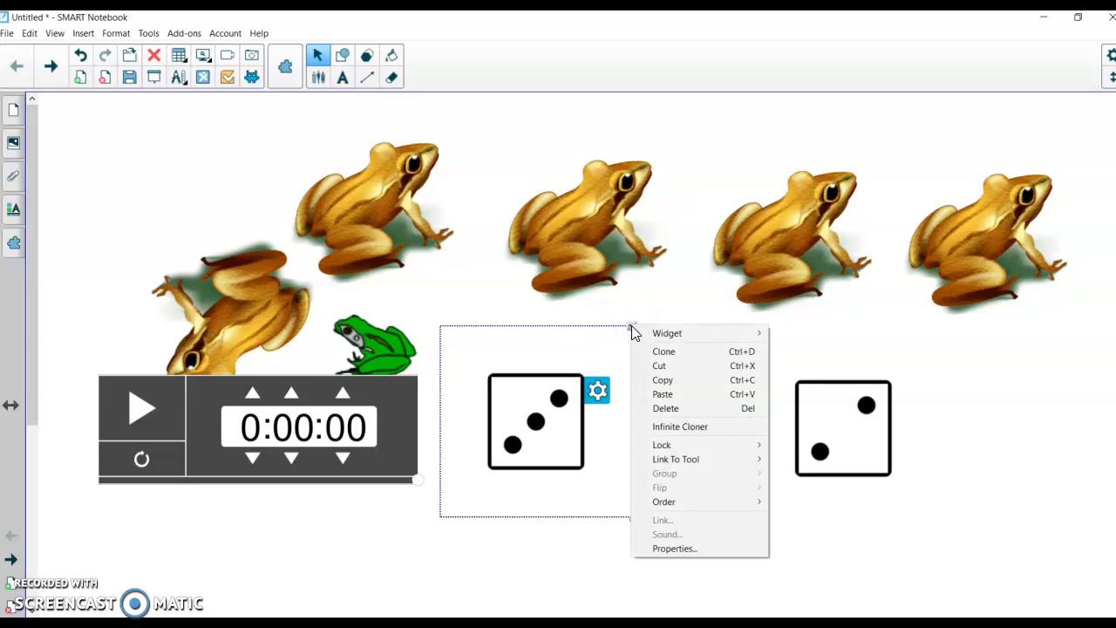
pyautogui.click(587, 343)
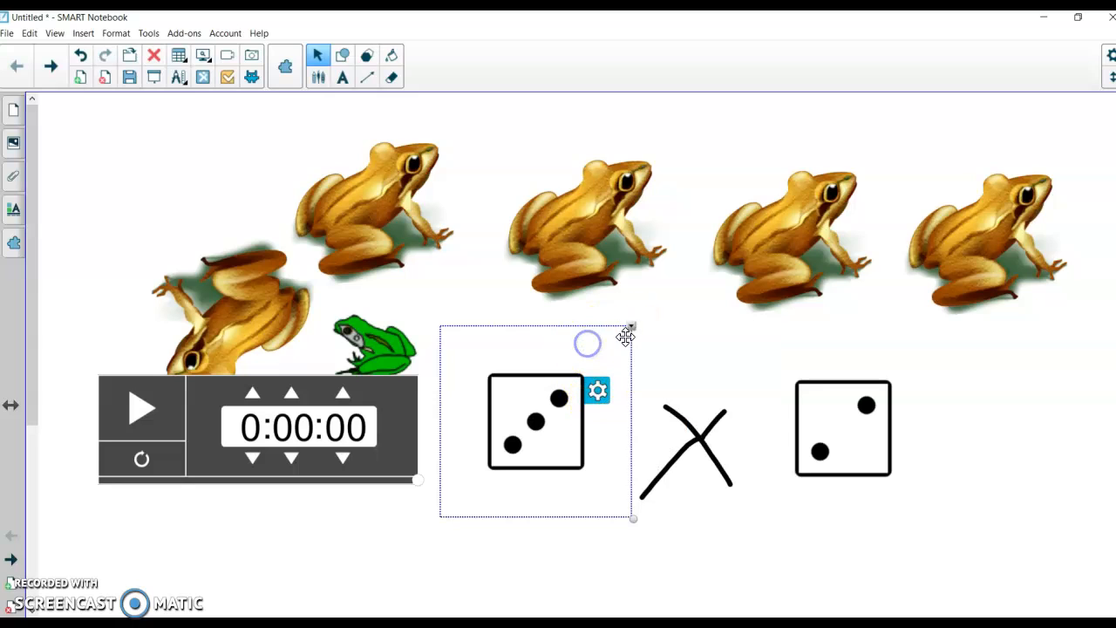
# Step: Open the first die's settings and try to change its number of dice and choose the Traditional theme
pyautogui.click(598, 395)
pyautogui.click(783, 397)
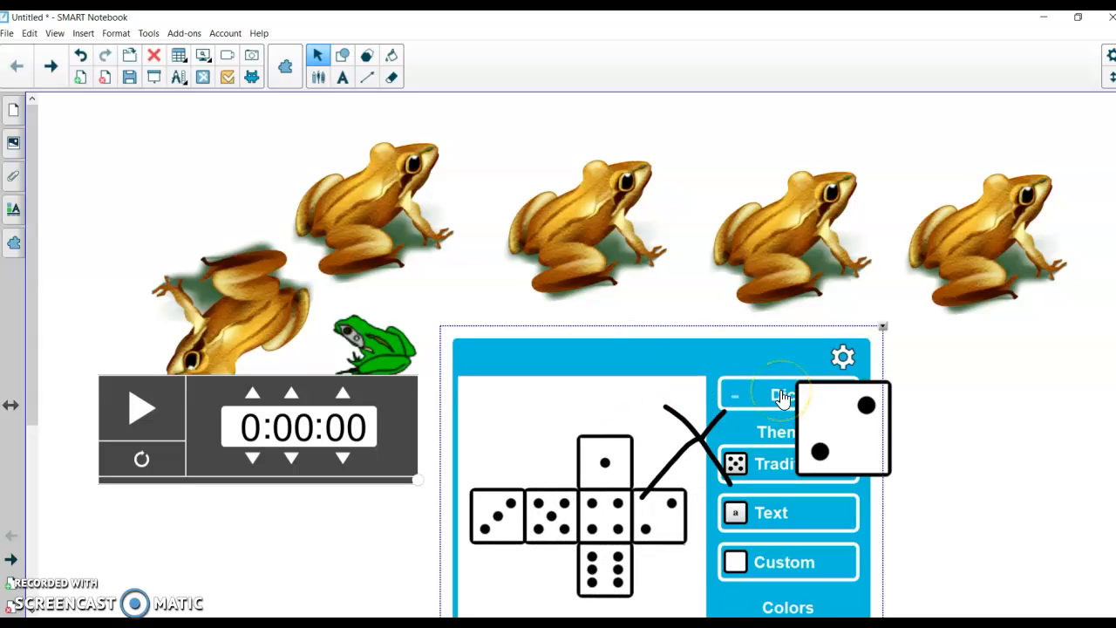
pyautogui.click(764, 466)
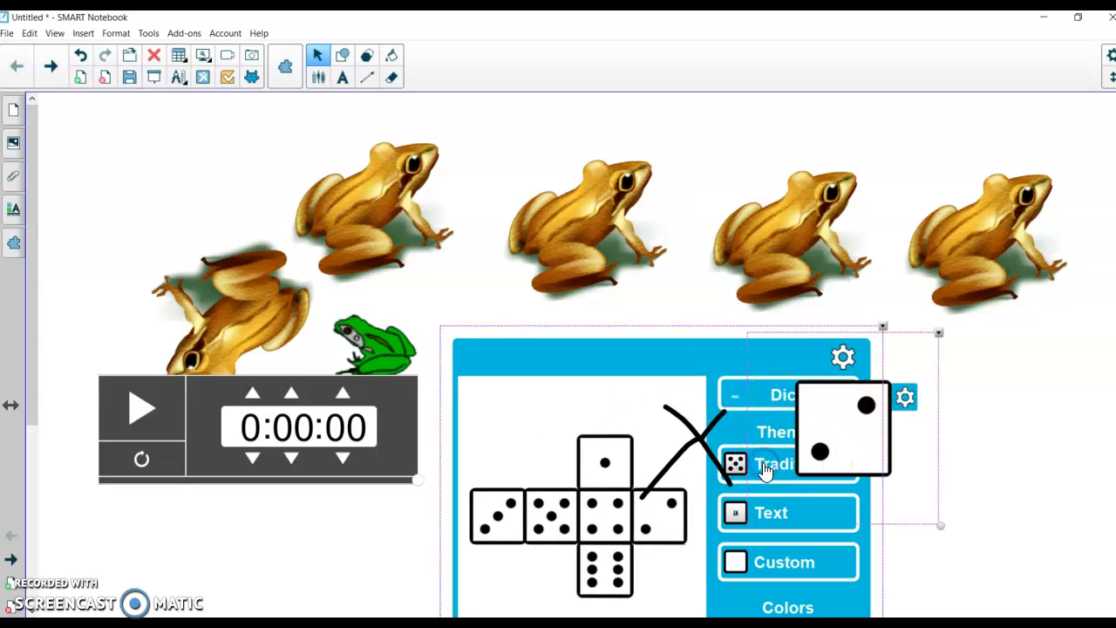
pyautogui.click(727, 464)
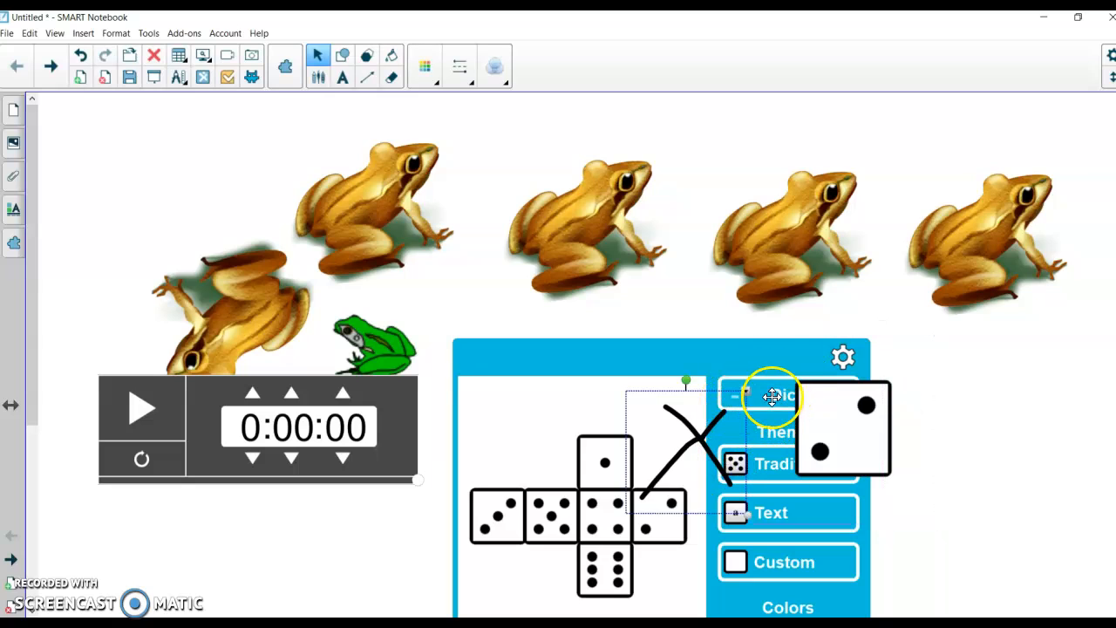
pyautogui.click(797, 358)
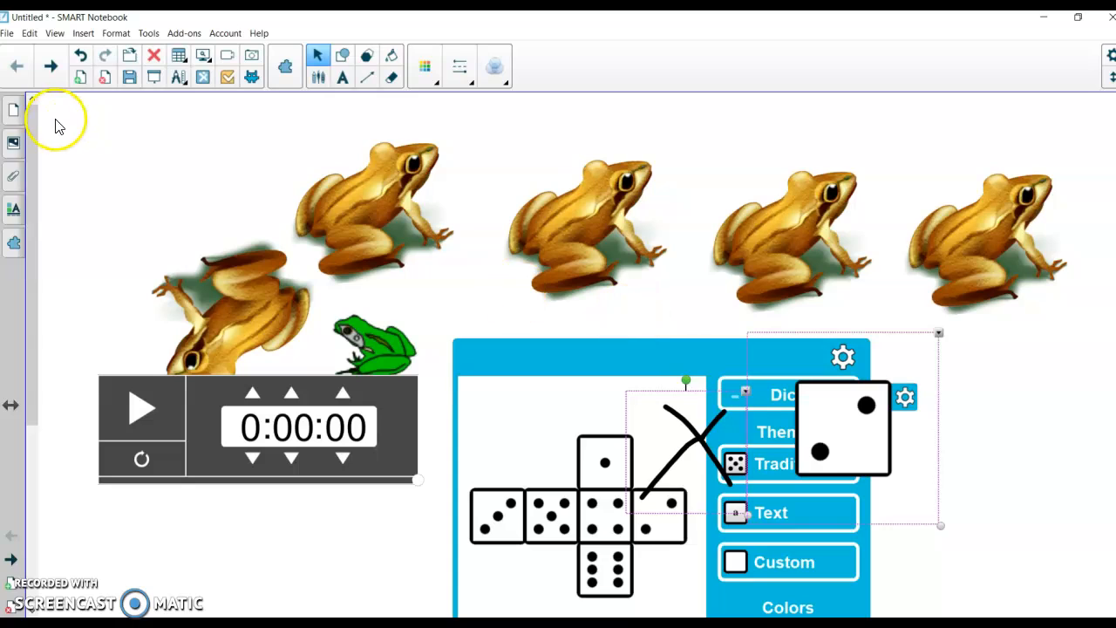
# Step: Go to blank page 2, search the gallery for "dice" and insert the interactive Dice near the page's center
pyautogui.click(13, 111)
pyautogui.click(85, 197)
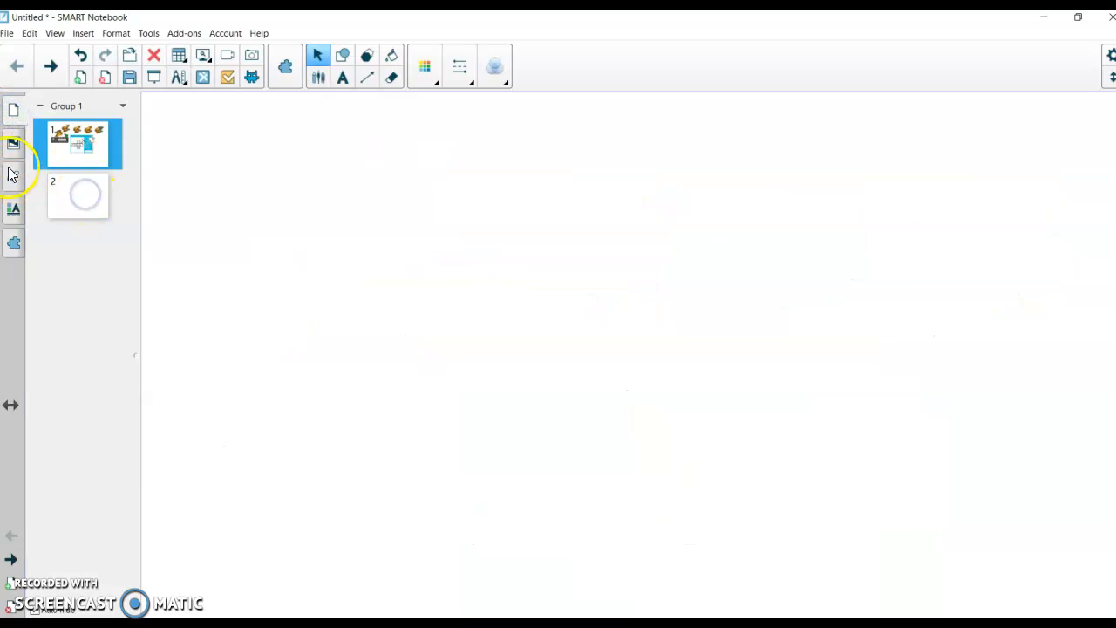
pyautogui.click(13, 142)
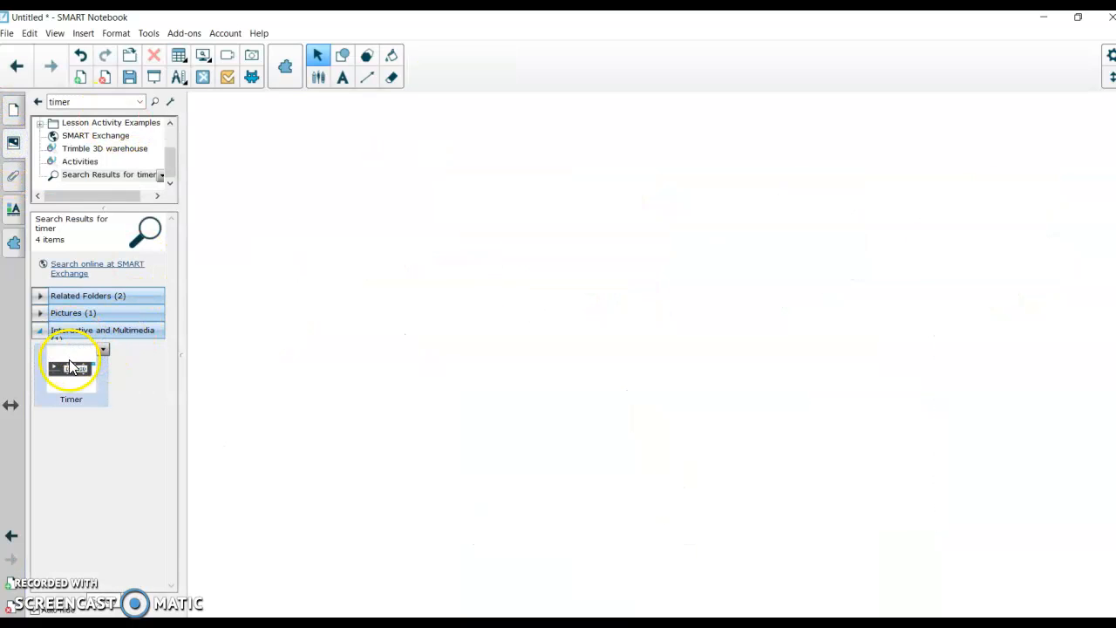
pyautogui.click(117, 102)
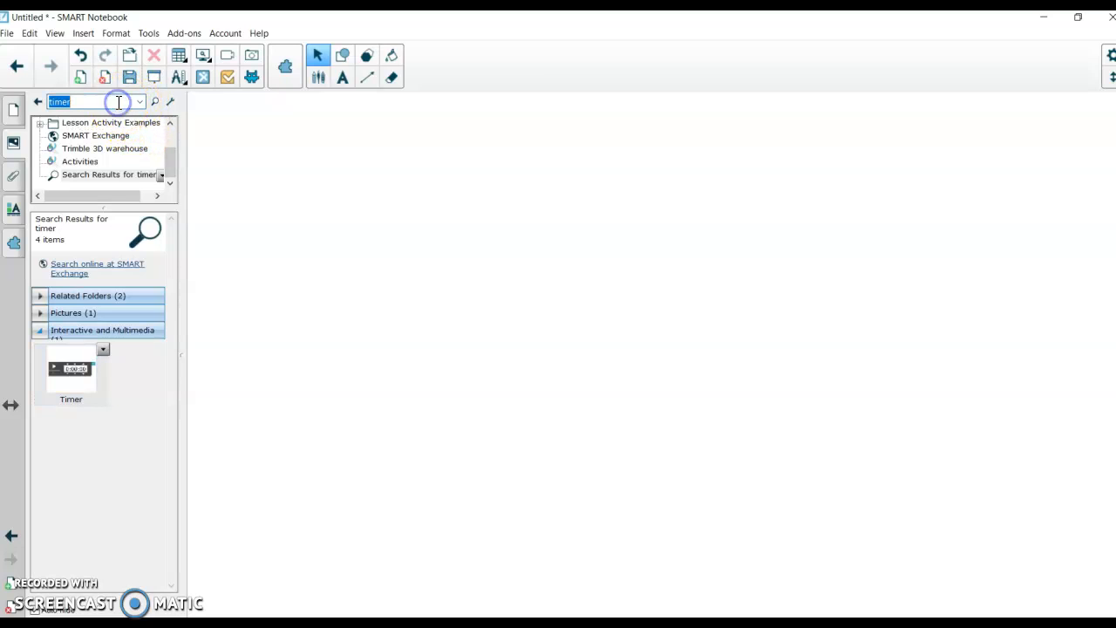
pyautogui.write('dice')
pyautogui.press('Return')
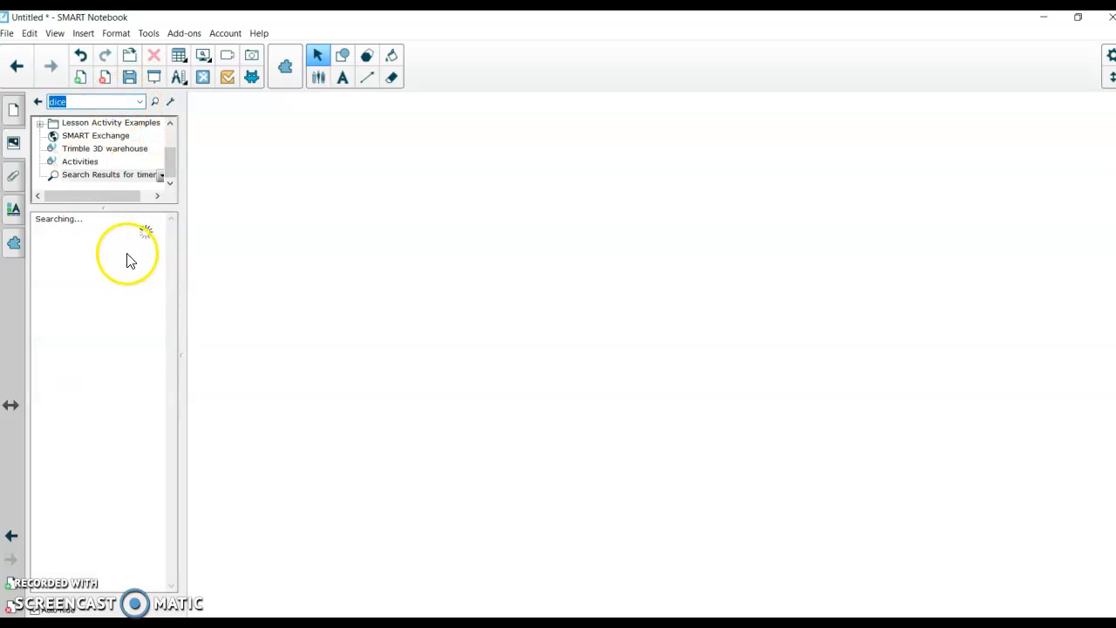
pyautogui.moveTo(72, 365); pyautogui.dragTo(588, 377)
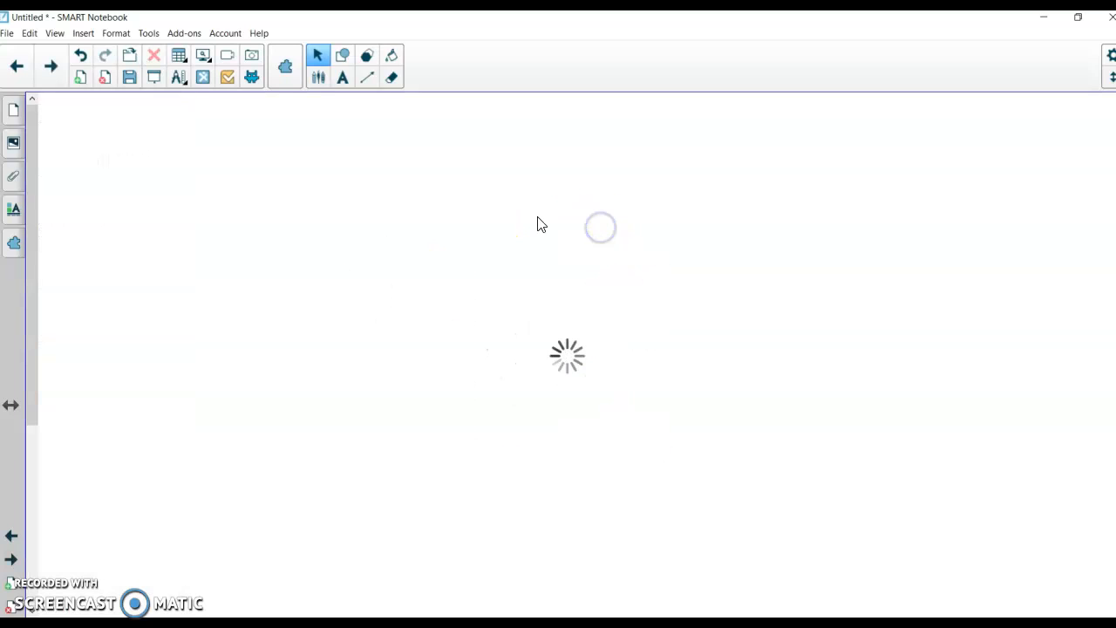
# Step: Open the settings of the Dice on page 2, add a second die and choose the Traditional theme
pyautogui.click(561, 294)
pyautogui.click(630, 326)
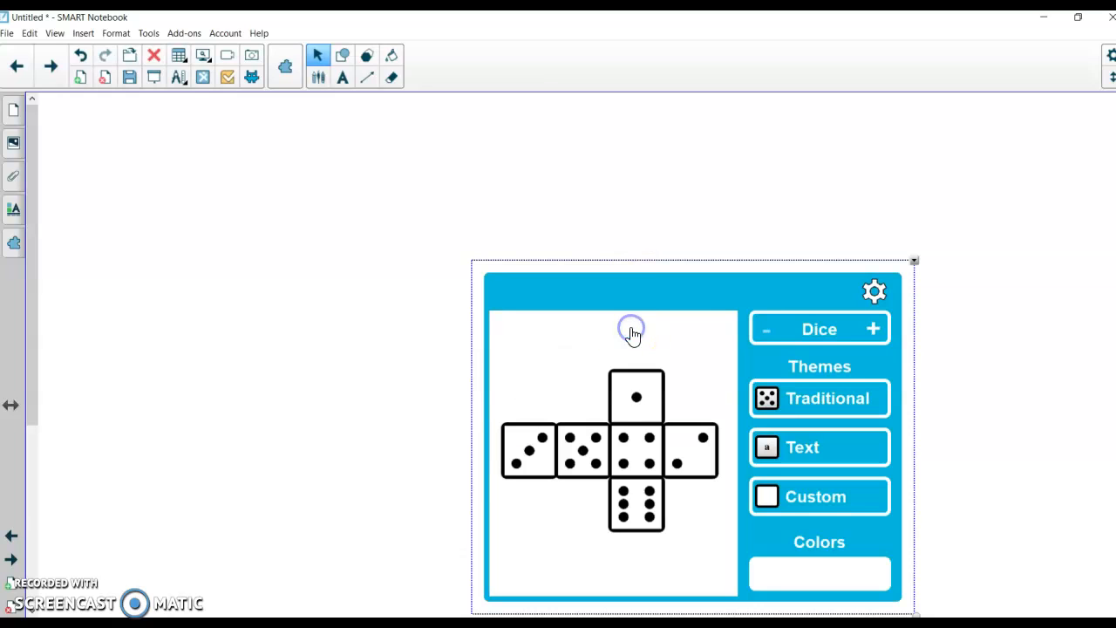
pyautogui.click(877, 328)
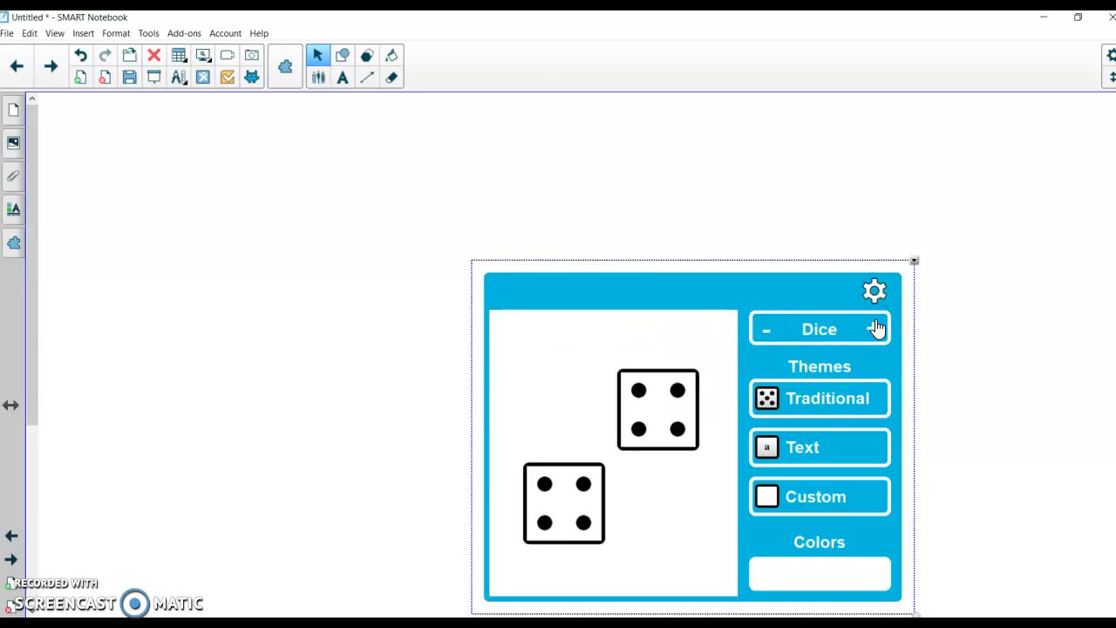
pyautogui.click(826, 397)
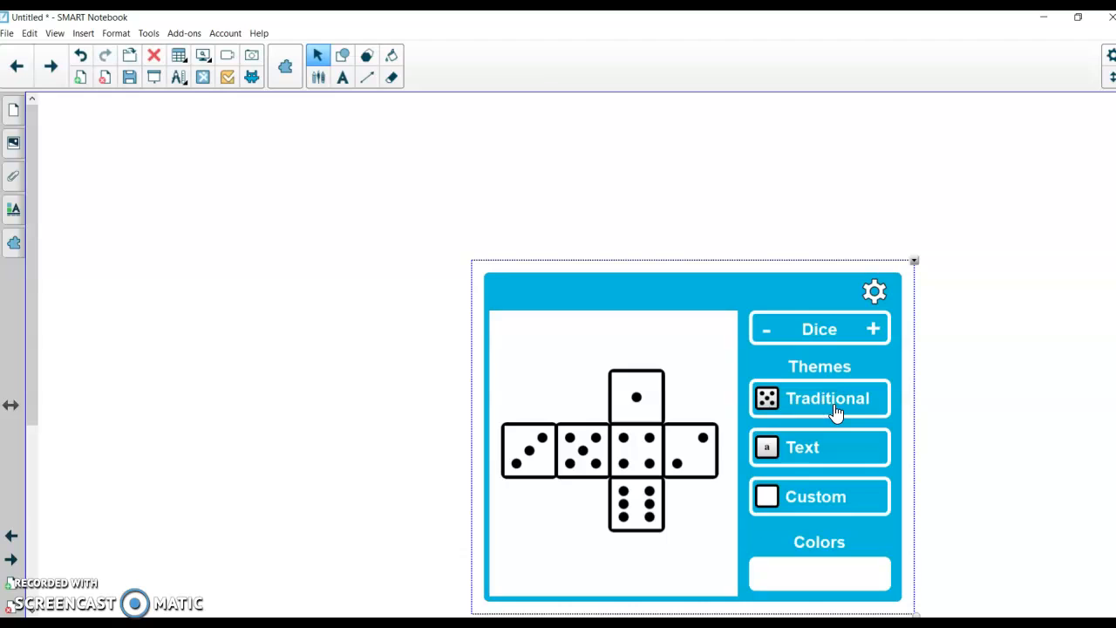
# Step: Add a third die to the Dice on page 2 and try the Text and Custom themes
pyautogui.click(875, 329)
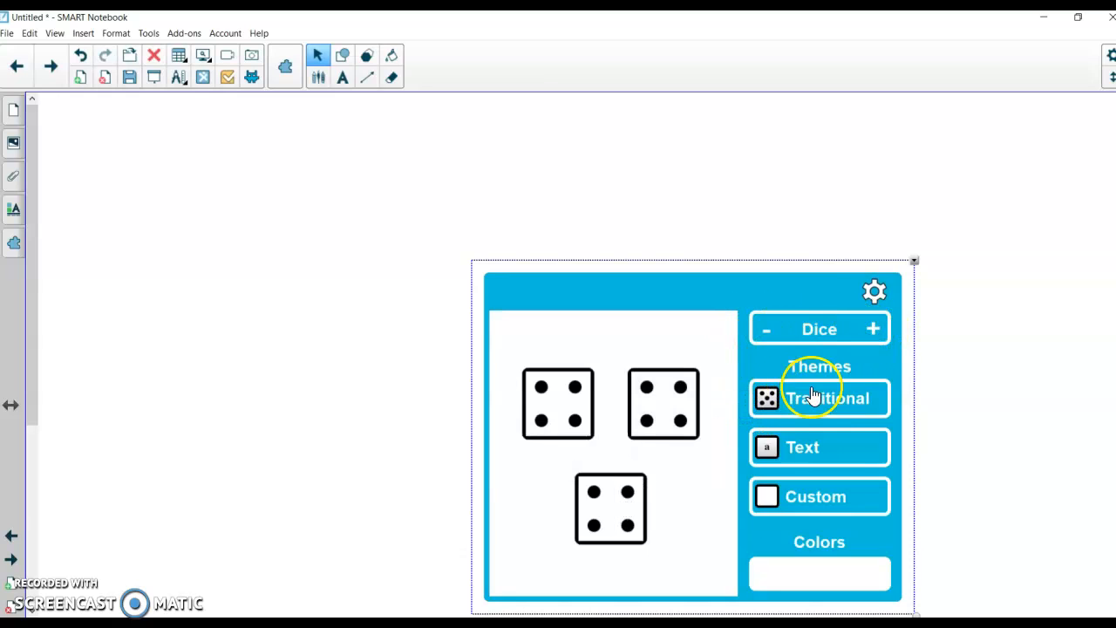
pyautogui.click(834, 450)
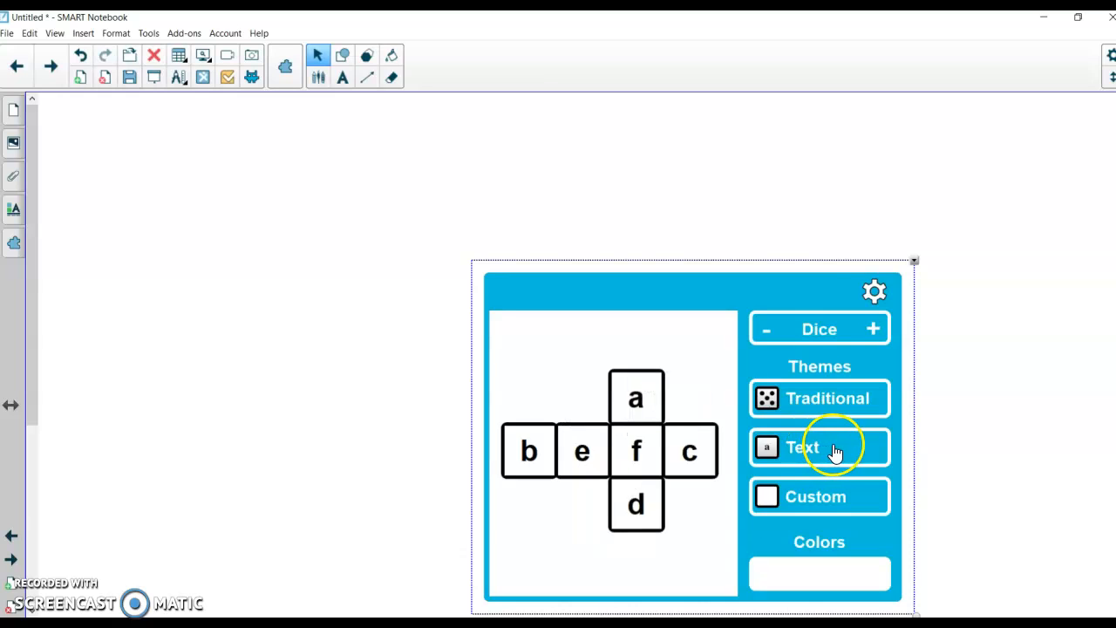
pyautogui.click(835, 450)
pyautogui.click(815, 499)
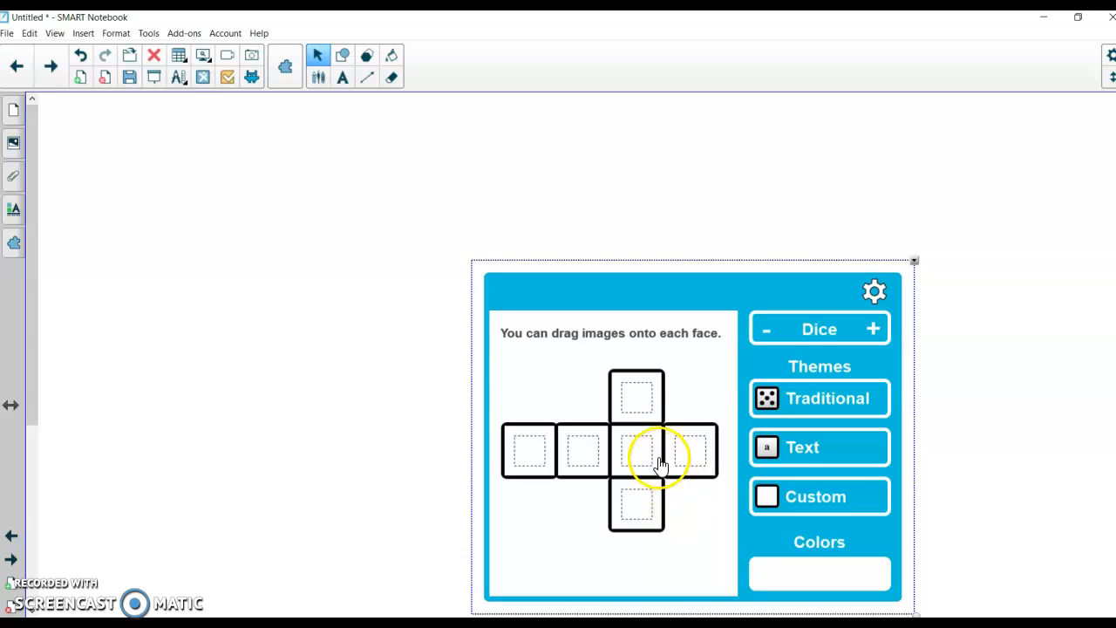
# Step: Change the dice color from the color wheel to a light red
pyautogui.click(838, 579)
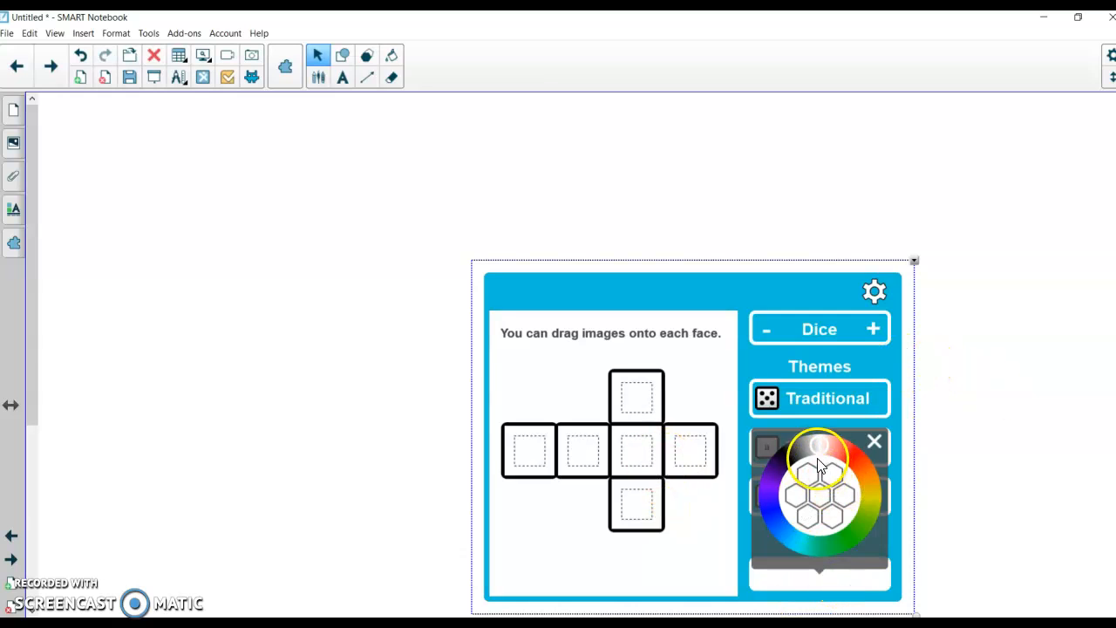
pyautogui.click(845, 459)
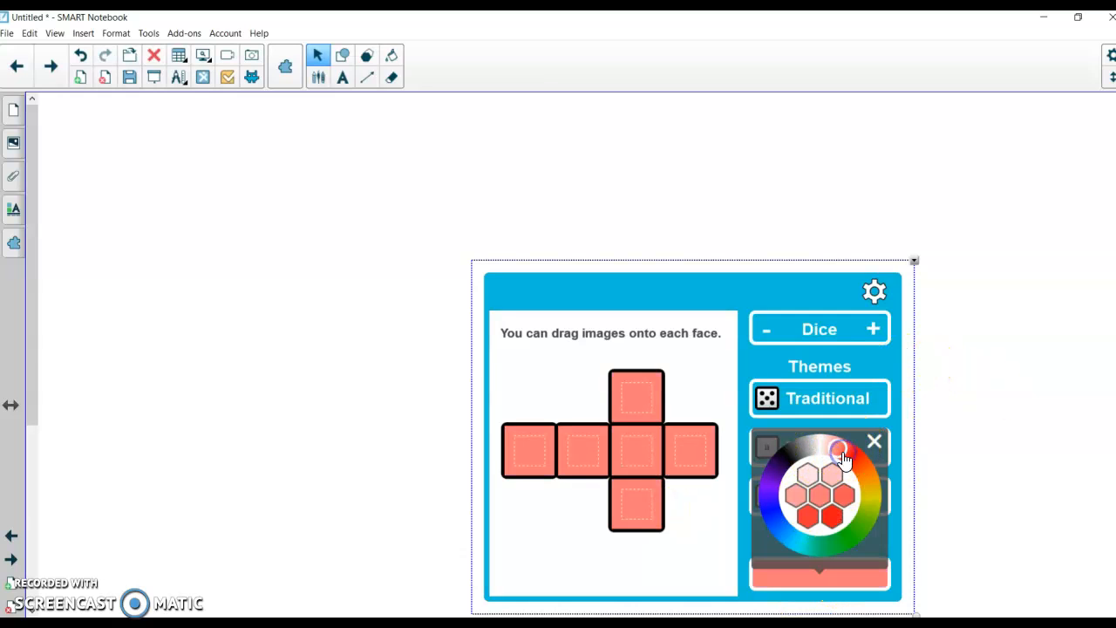
pyautogui.click(914, 261)
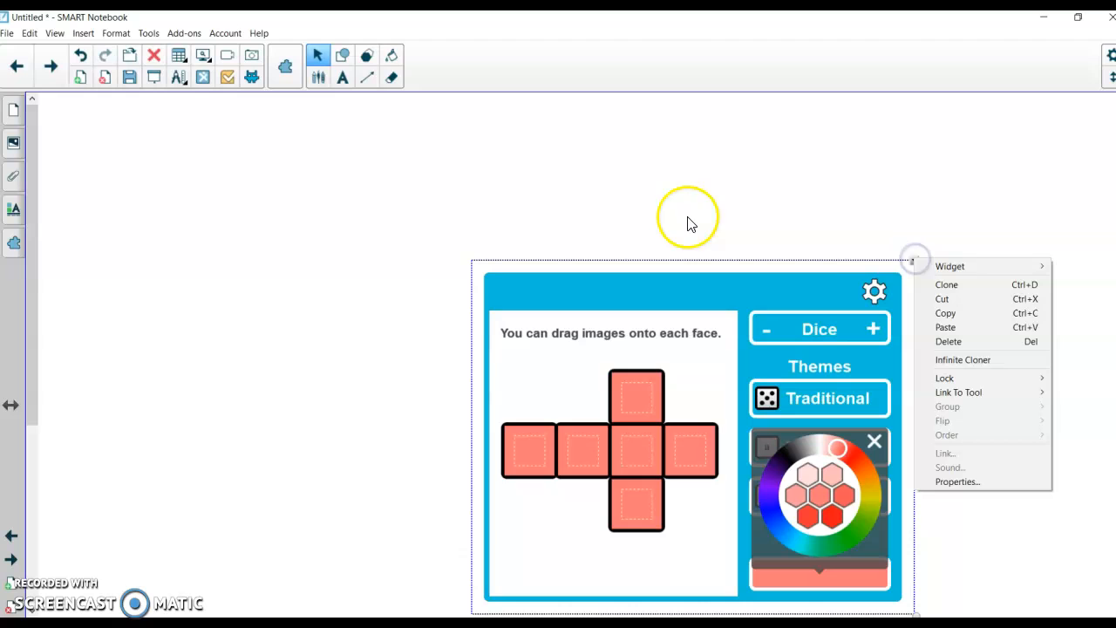
# Step: Apply the Traditional theme to the red dice, then close their settings and roll them
pyautogui.click(840, 408)
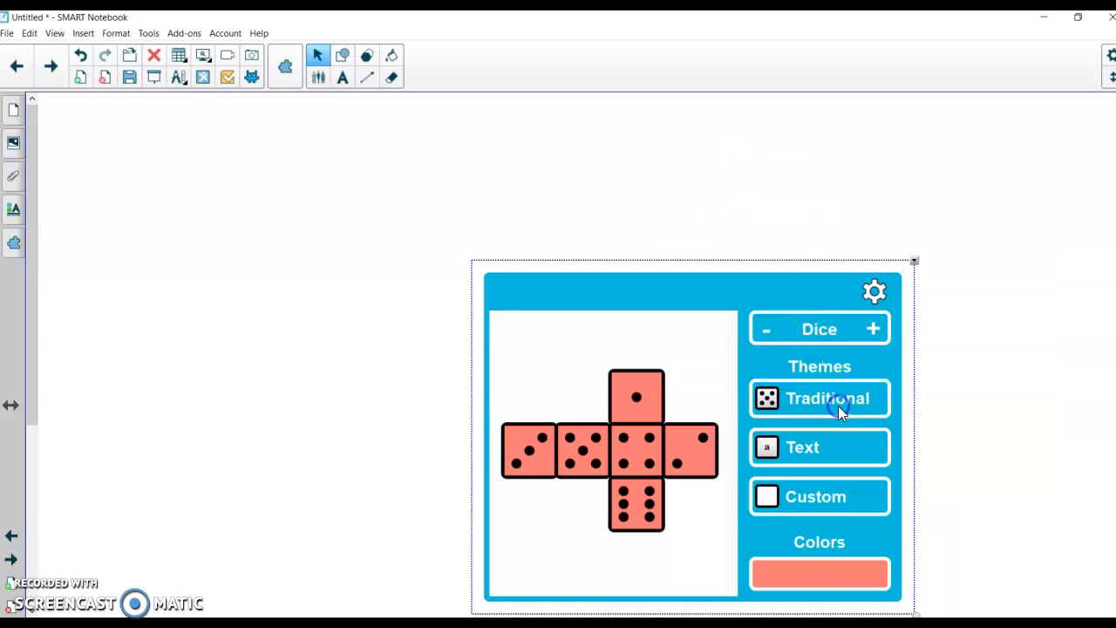
pyautogui.click(874, 290)
pyautogui.click(528, 122)
pyautogui.click(568, 320)
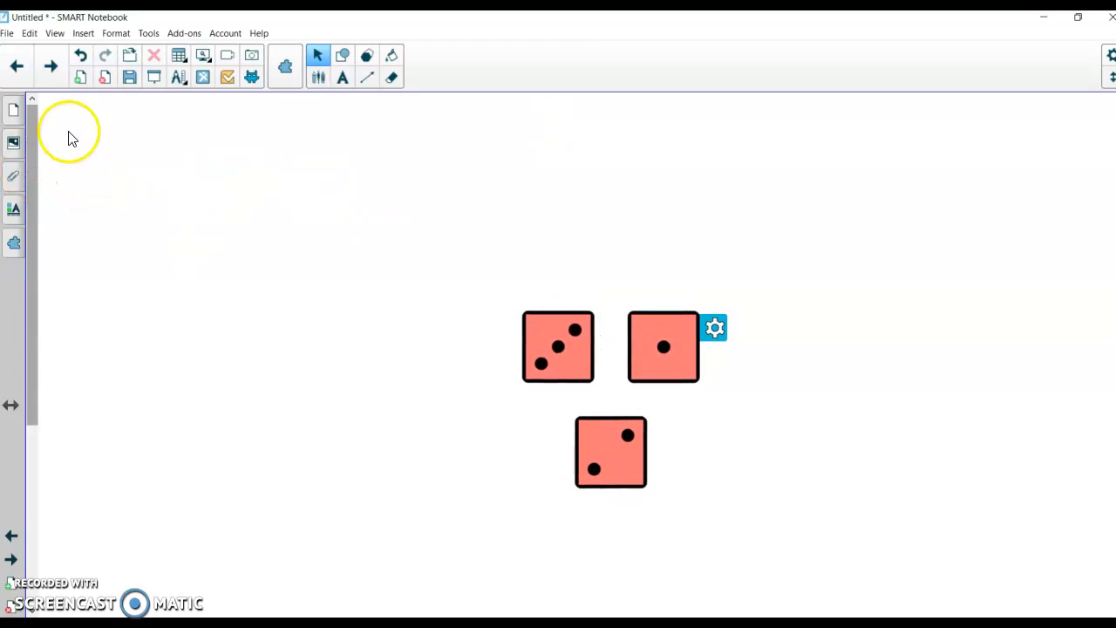
# Step: Examine the available add-ons, including the Lesson Recorder
pyautogui.click(13, 244)
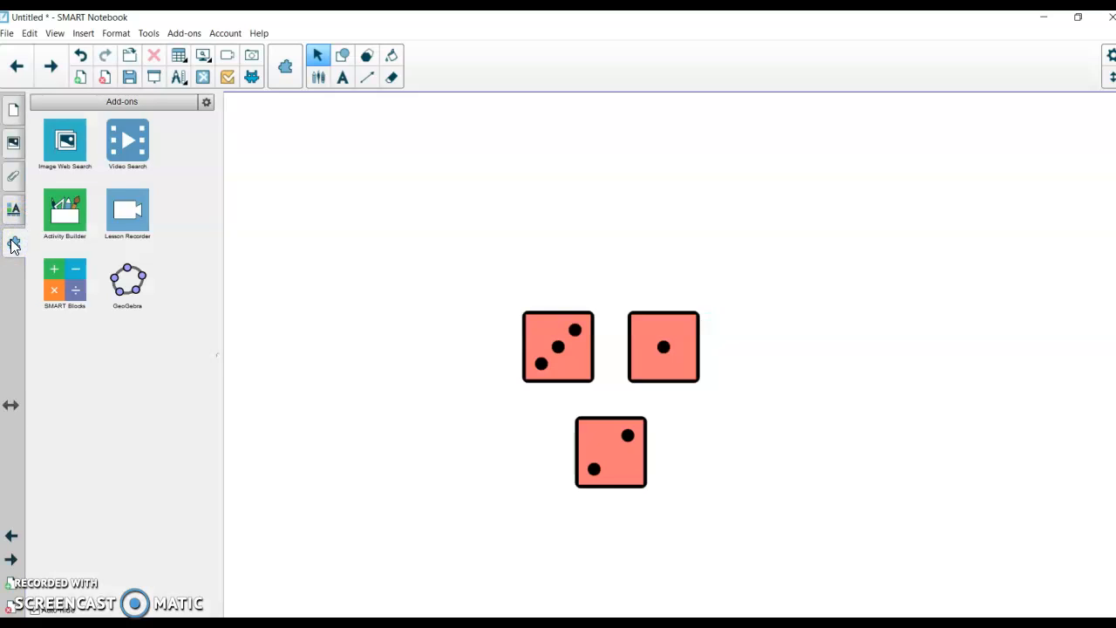
pyautogui.click(135, 214)
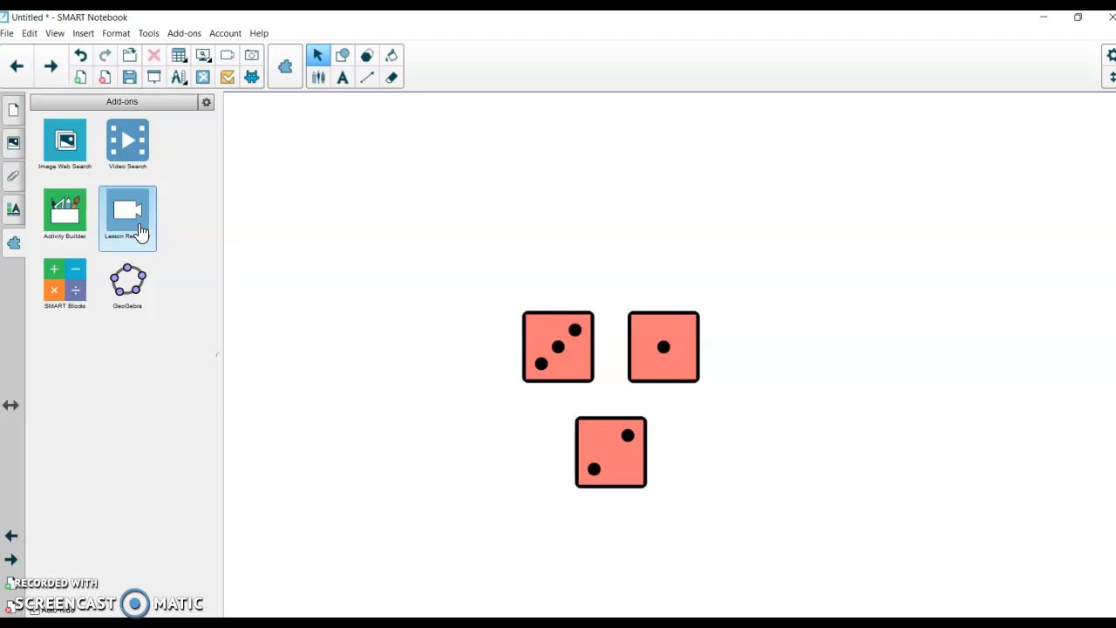
pyautogui.moveTo(140, 231); pyautogui.dragTo(323, 236)
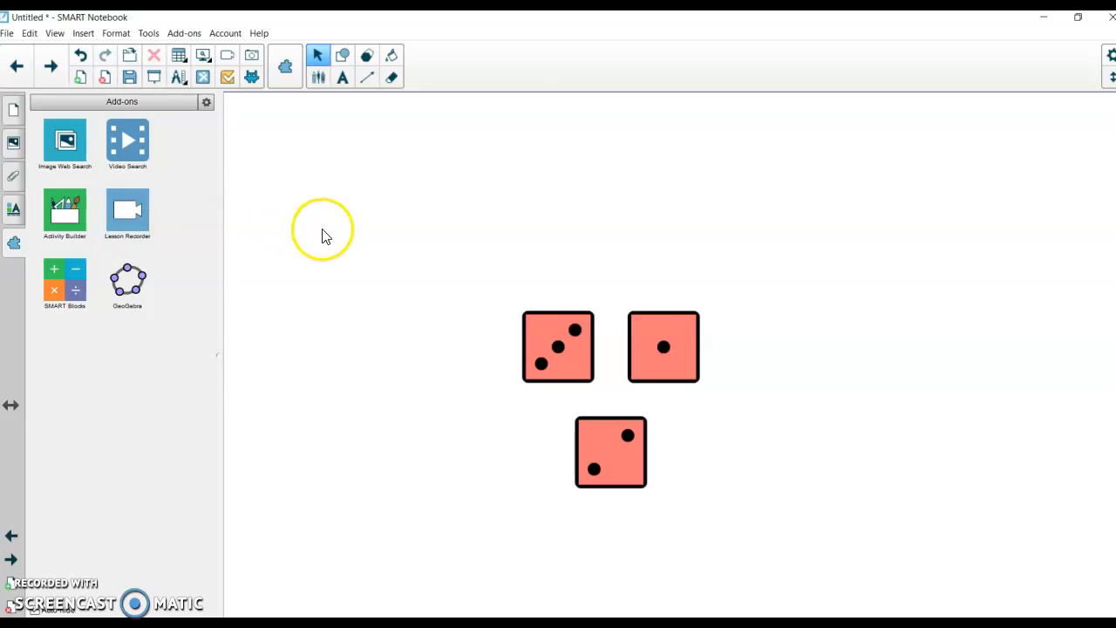
pyautogui.click(323, 235)
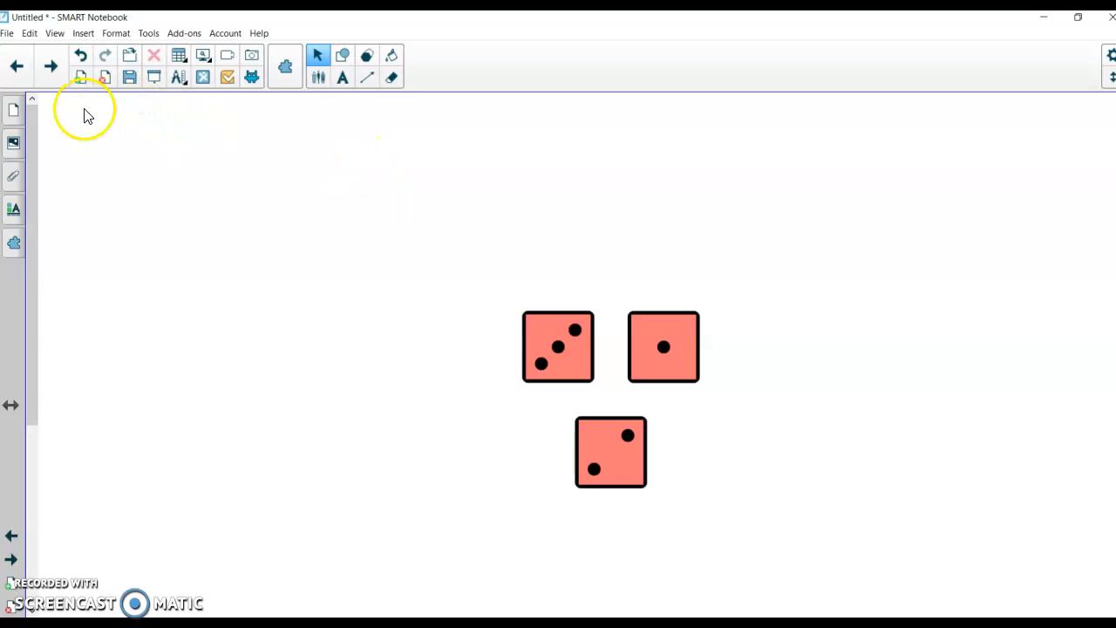
# Step: Cover page 2 with the Screen Shade, try pulling back its upper and left edges, and remove it
pyautogui.click(155, 78)
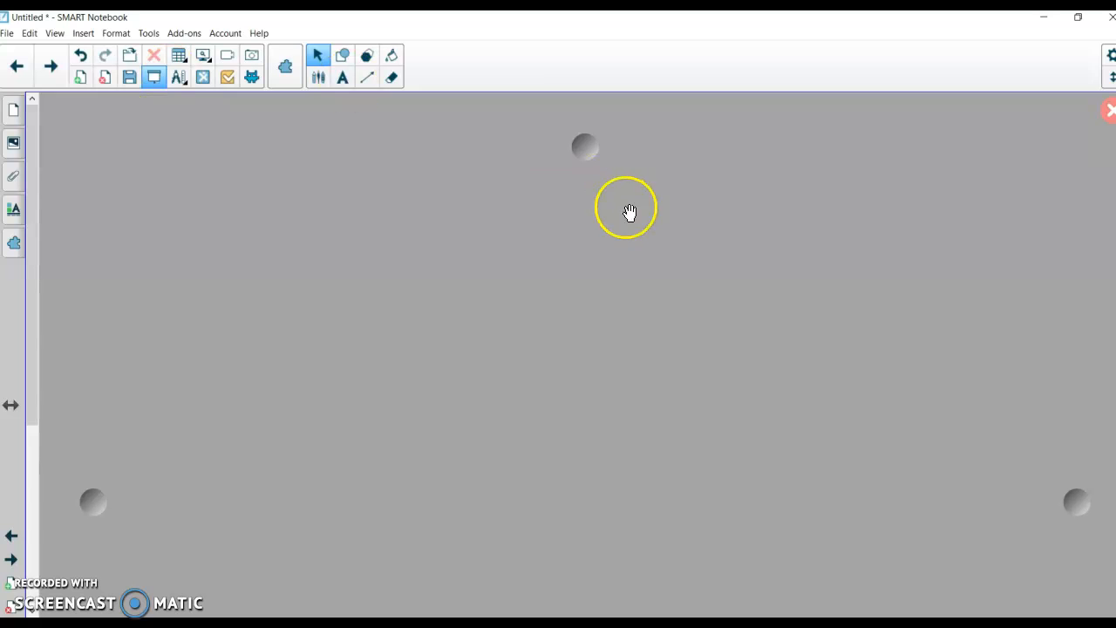
pyautogui.moveTo(582, 143); pyautogui.dragTo(615, 142)
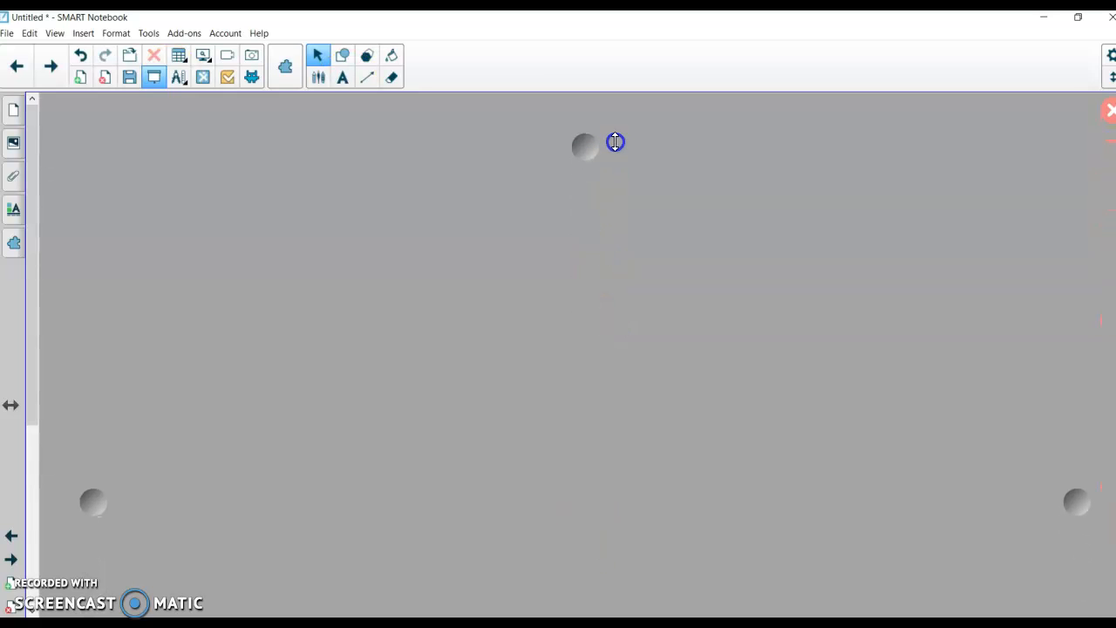
pyautogui.moveTo(96, 498); pyautogui.dragTo(93, 423)
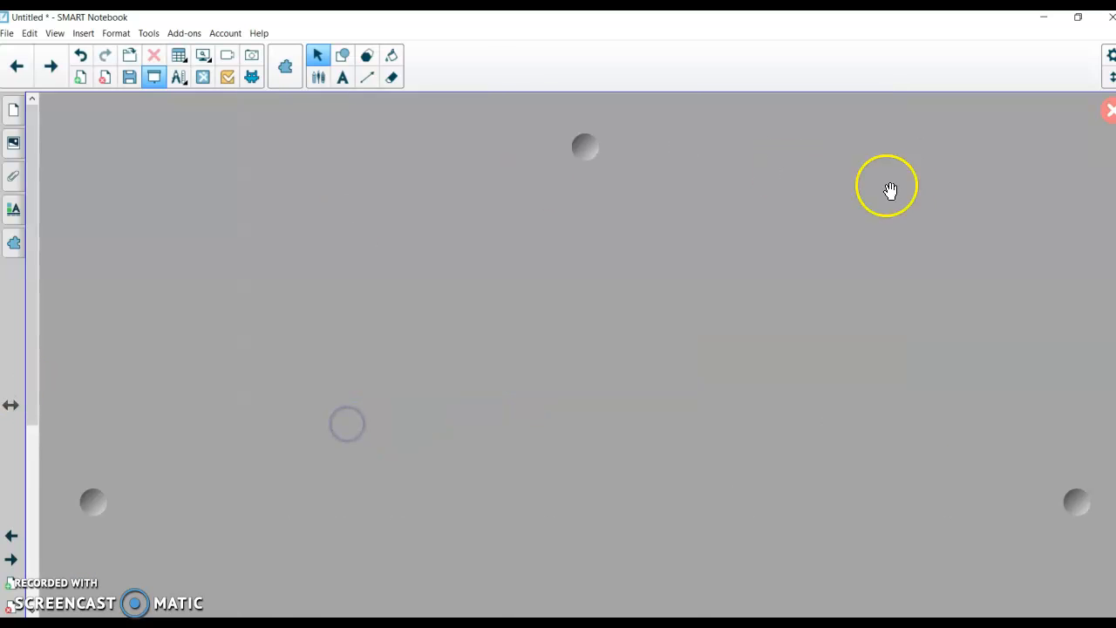
pyautogui.click(1106, 110)
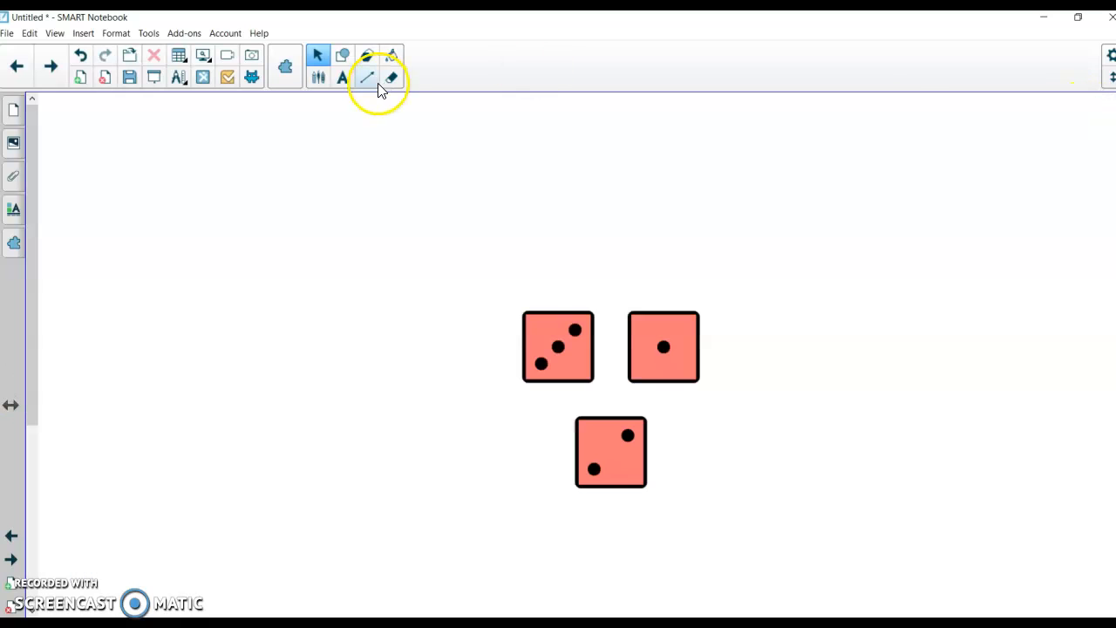
# Step: Insert a table with five columns and five rows on page 2 and try to move it upward
pyautogui.click(179, 55)
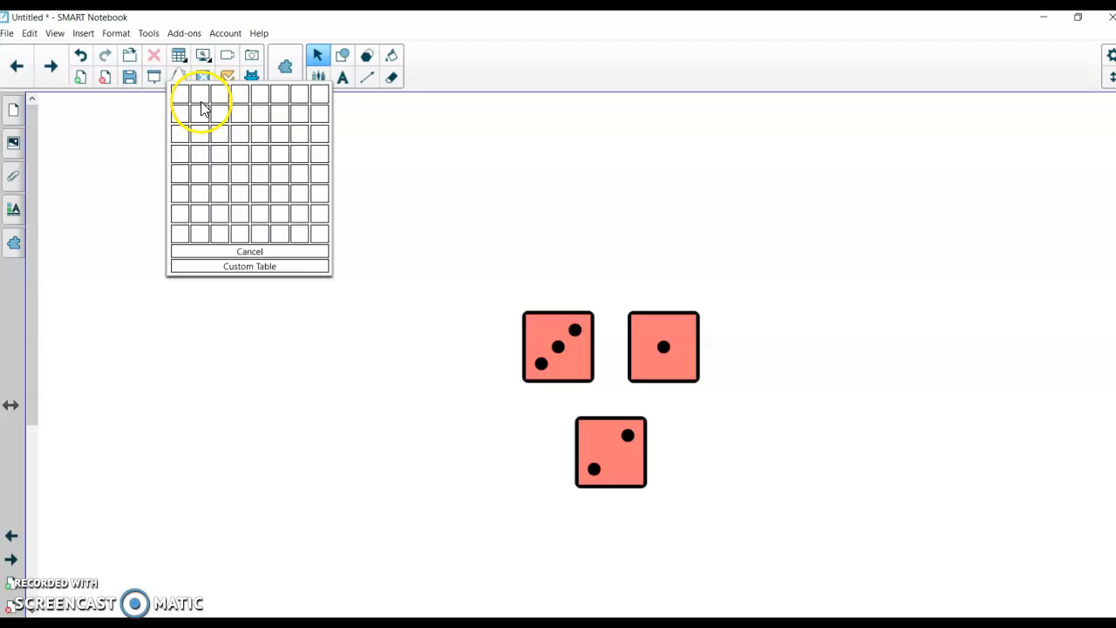
pyautogui.click(251, 170)
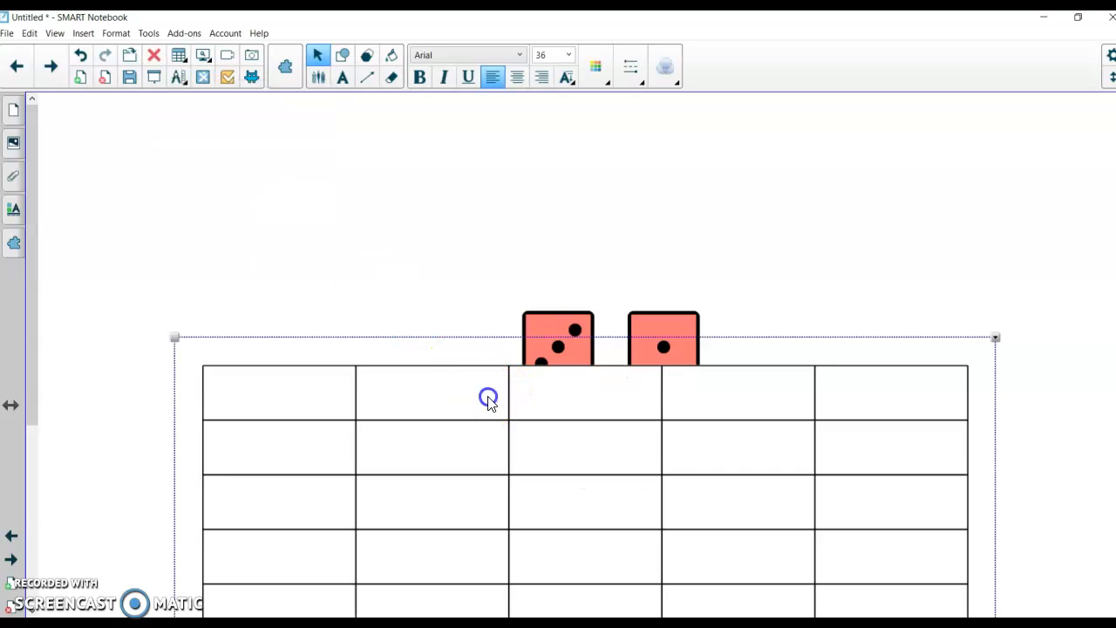
pyautogui.moveTo(488, 400); pyautogui.dragTo(398, 258)
pyautogui.moveTo(593, 413); pyautogui.dragTo(436, 197)
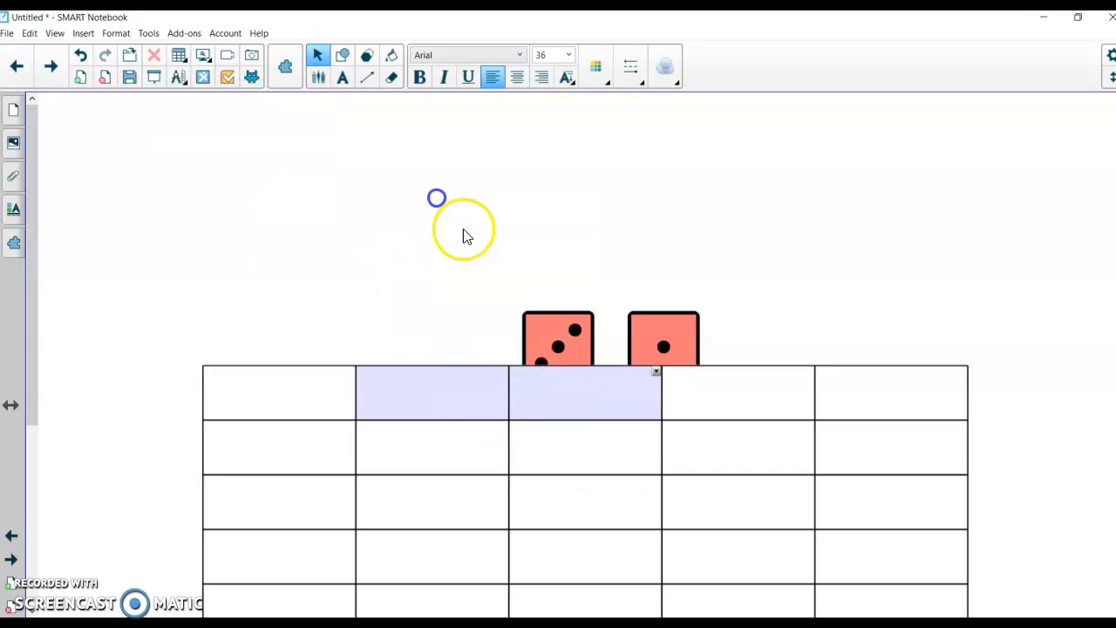
# Step: Enter the sample text "kasdjf; lksdajf" in the second cell of the table's first row
pyautogui.click(805, 279)
pyautogui.click(656, 374)
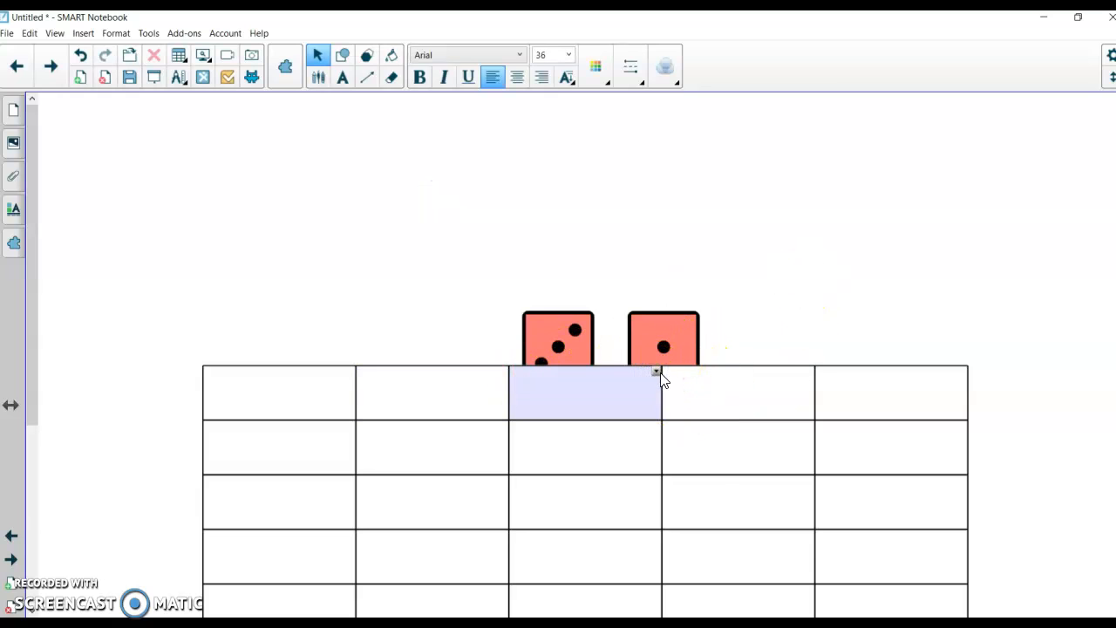
pyautogui.click(561, 396)
pyautogui.click(460, 397)
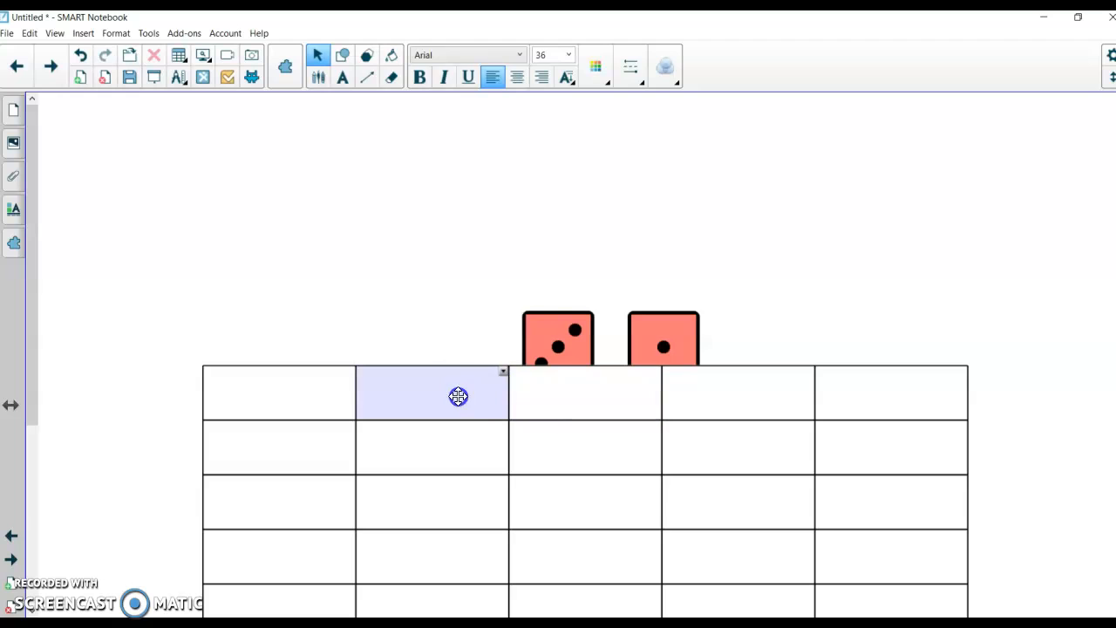
pyautogui.write('kasdjf; lksdajf')
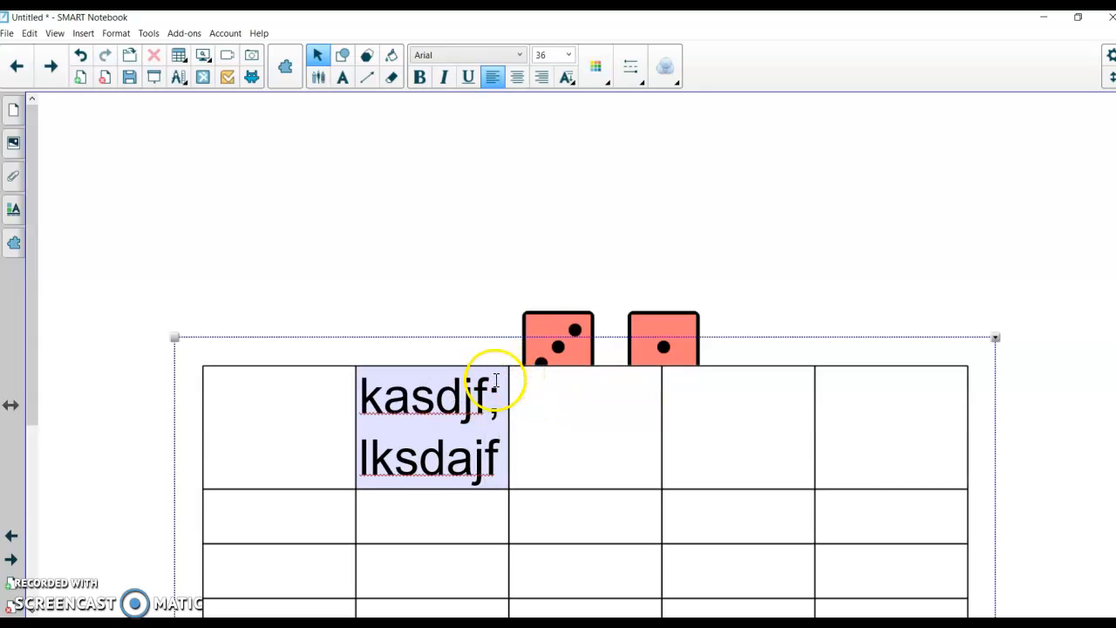
# Step: Add a cell shade over the table cell containing the sample text
pyautogui.click(498, 300)
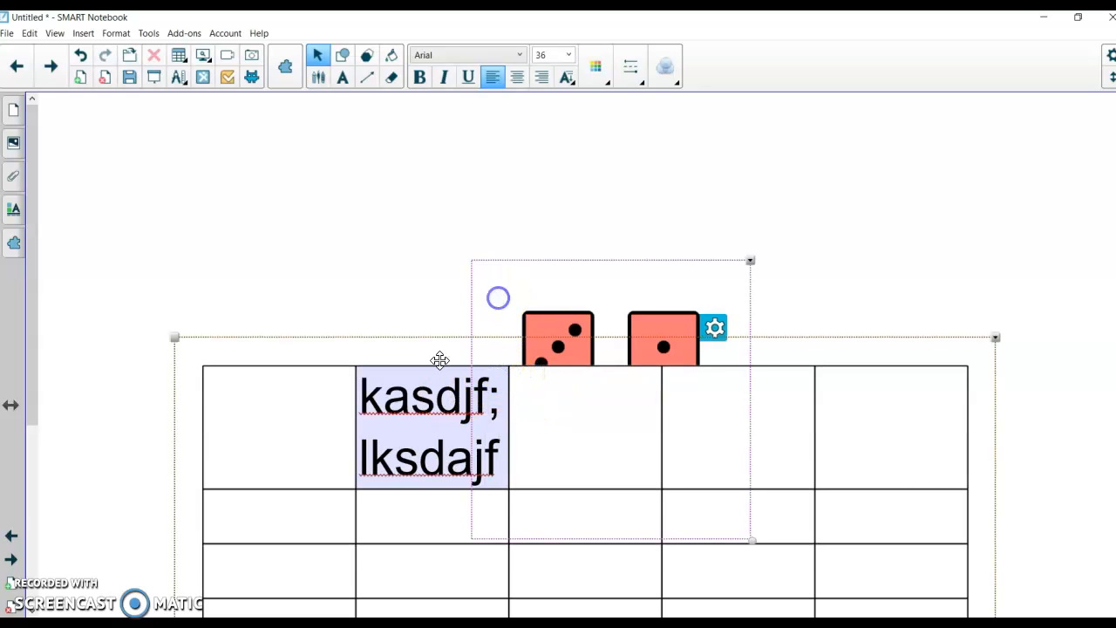
pyautogui.click(305, 417)
pyautogui.click(469, 402)
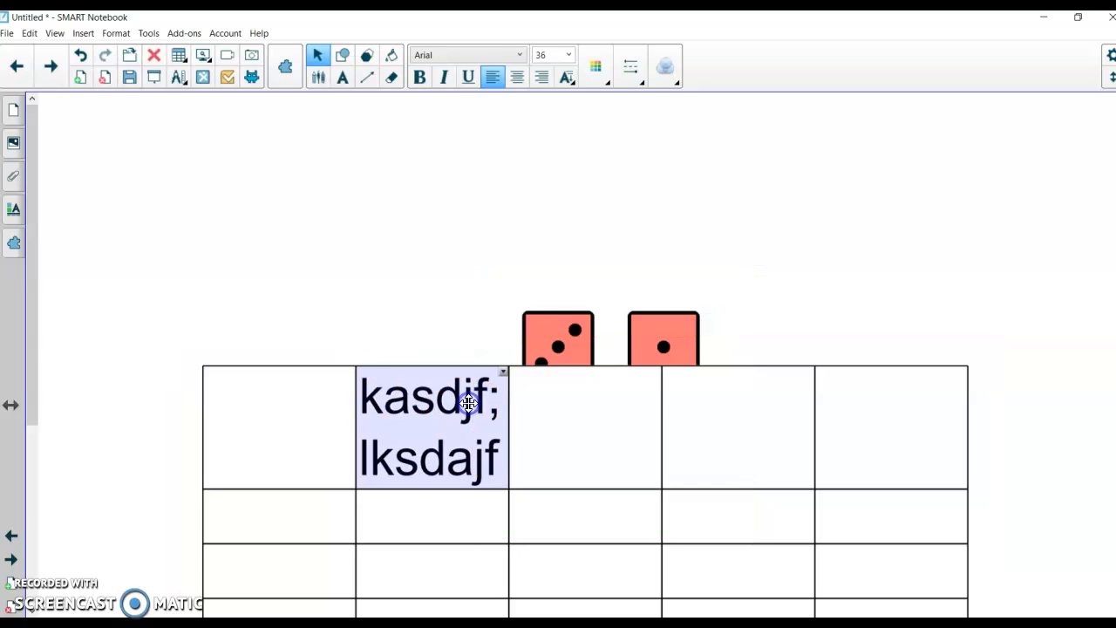
pyautogui.rightClick(506, 372)
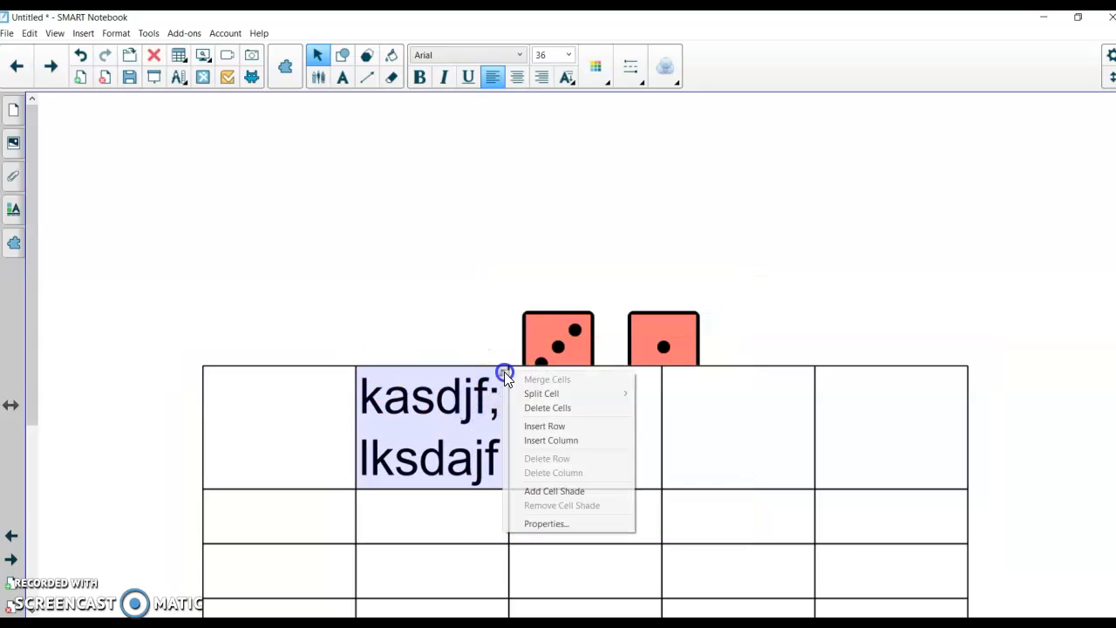
pyautogui.click(572, 494)
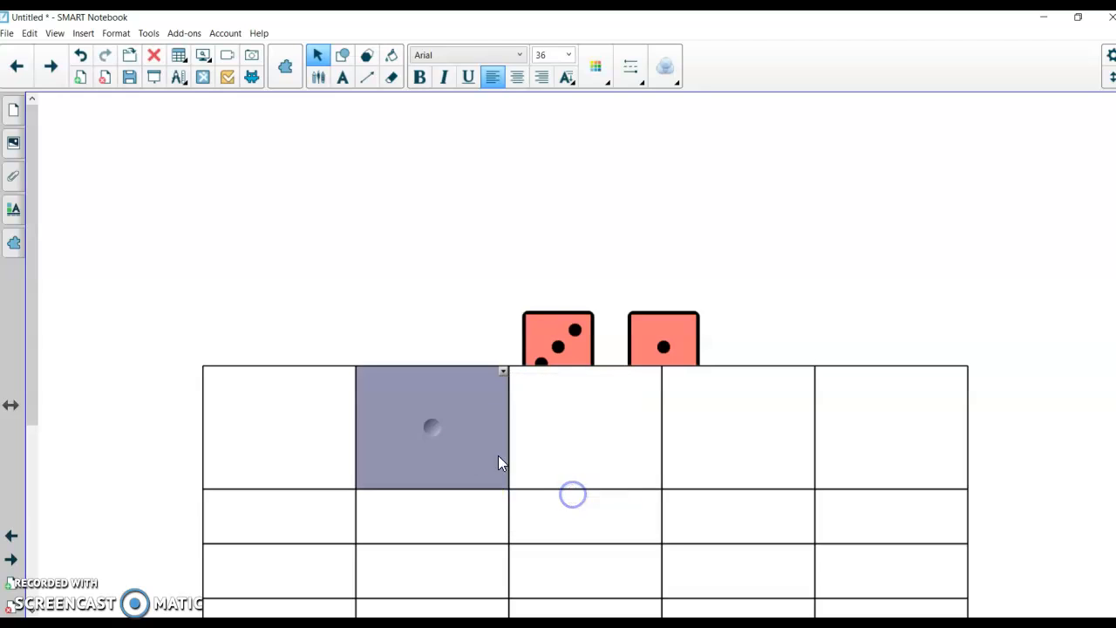
# Step: Reveal the text under the cell shade and cover it again
pyautogui.click(452, 439)
pyautogui.click(370, 367)
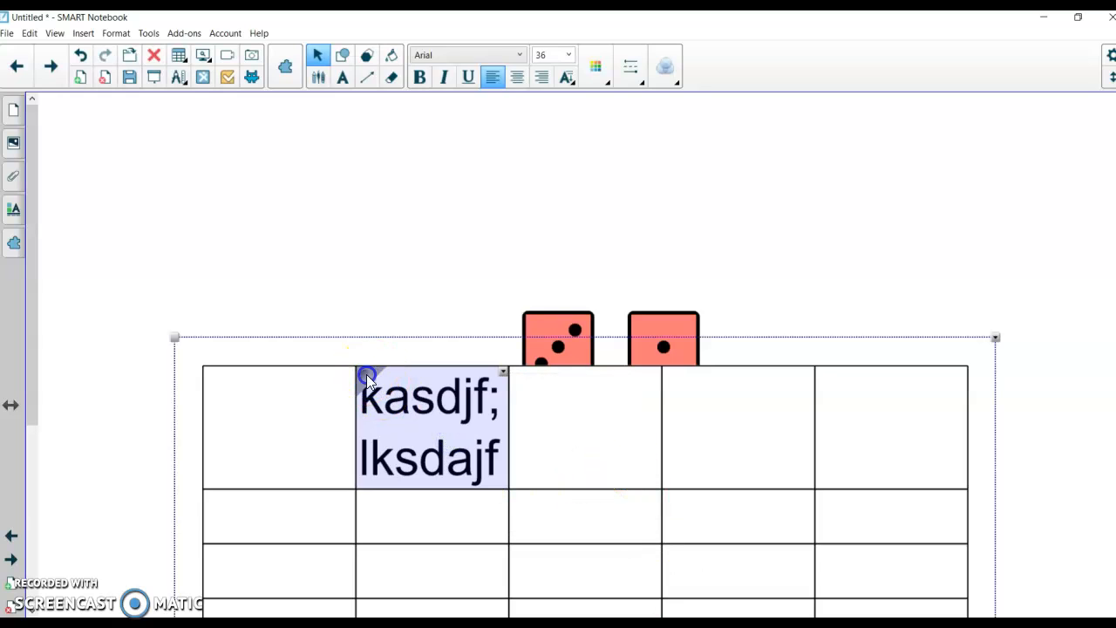
pyautogui.click(366, 374)
pyautogui.click(518, 428)
pyautogui.click(387, 389)
pyautogui.click(369, 382)
pyautogui.click(404, 203)
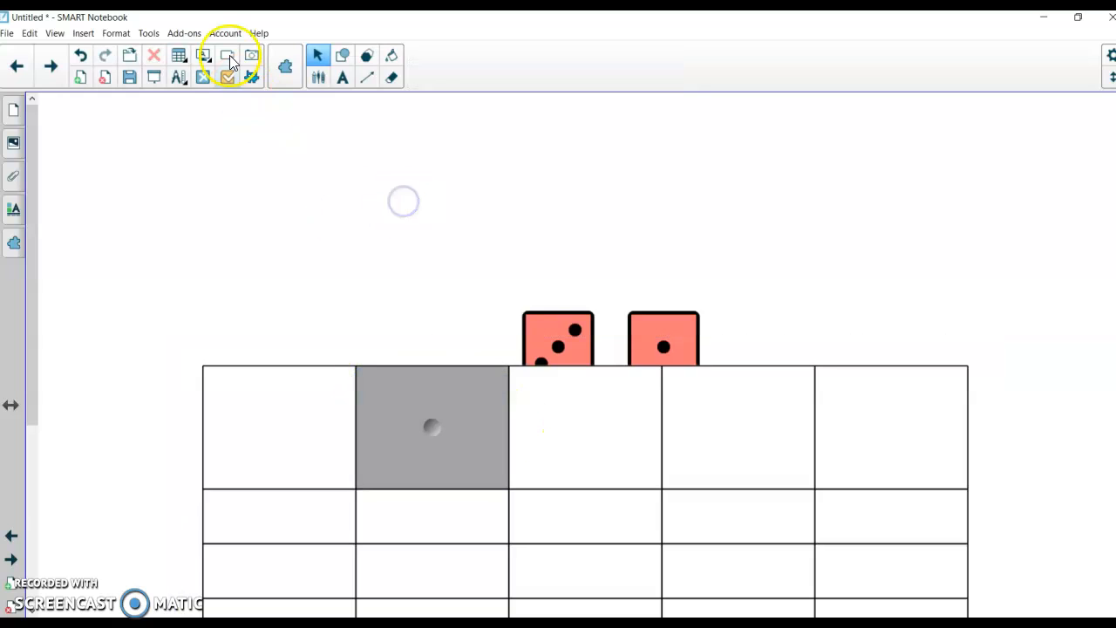
# Step: Insert a ruler above the dice and draw a freehand purple pen scribble across its upper edge
pyautogui.click(179, 79)
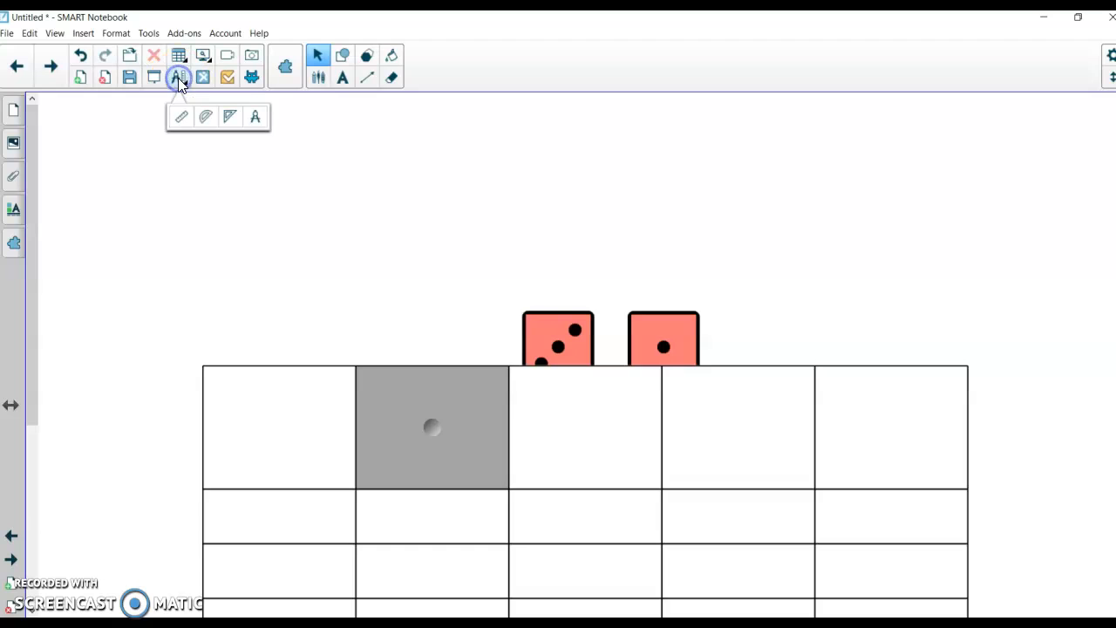
pyautogui.click(180, 116)
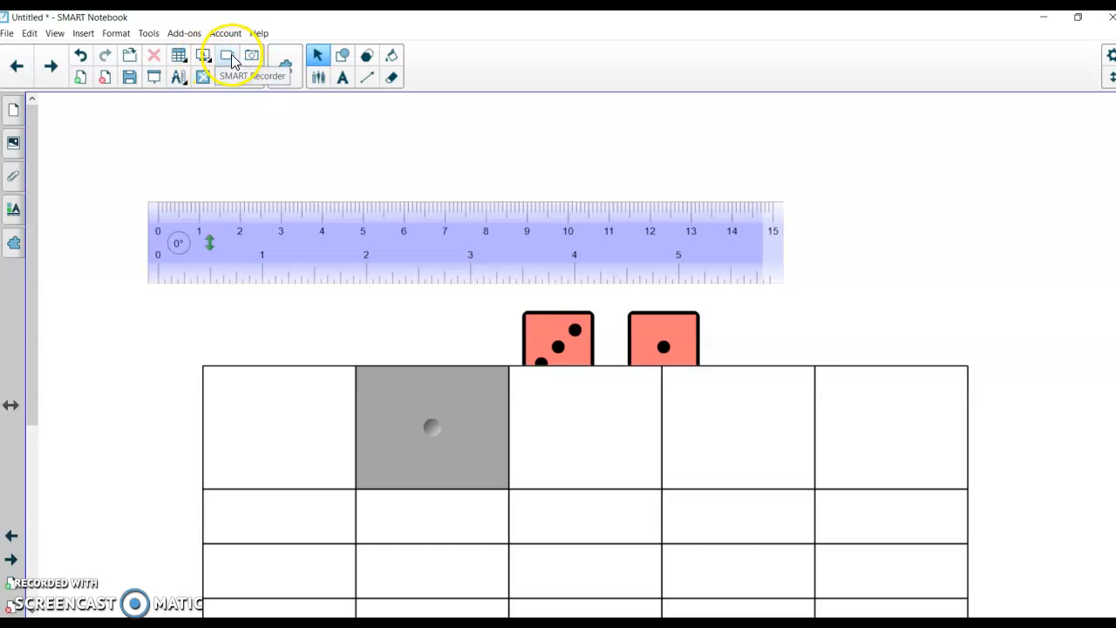
pyautogui.click(317, 78)
pyautogui.click(454, 78)
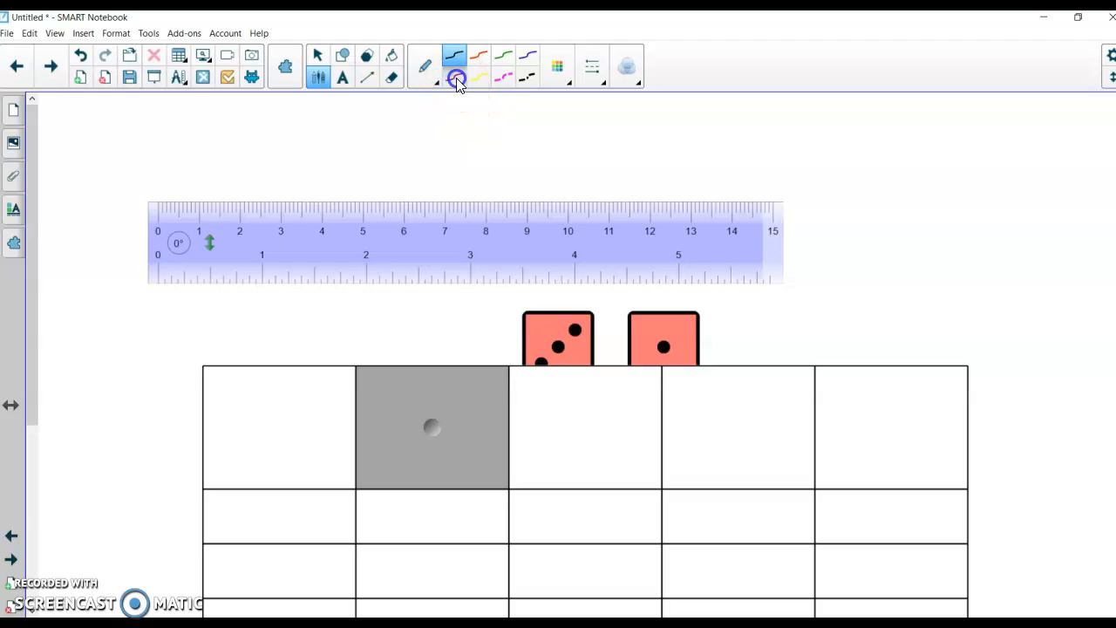
pyautogui.moveTo(411, 159)
pyautogui.mouseDown()
pyautogui.moveTo(444, 130)
pyautogui.moveTo(497, 185)
pyautogui.moveTo(521, 179)
pyautogui.mouseUp()
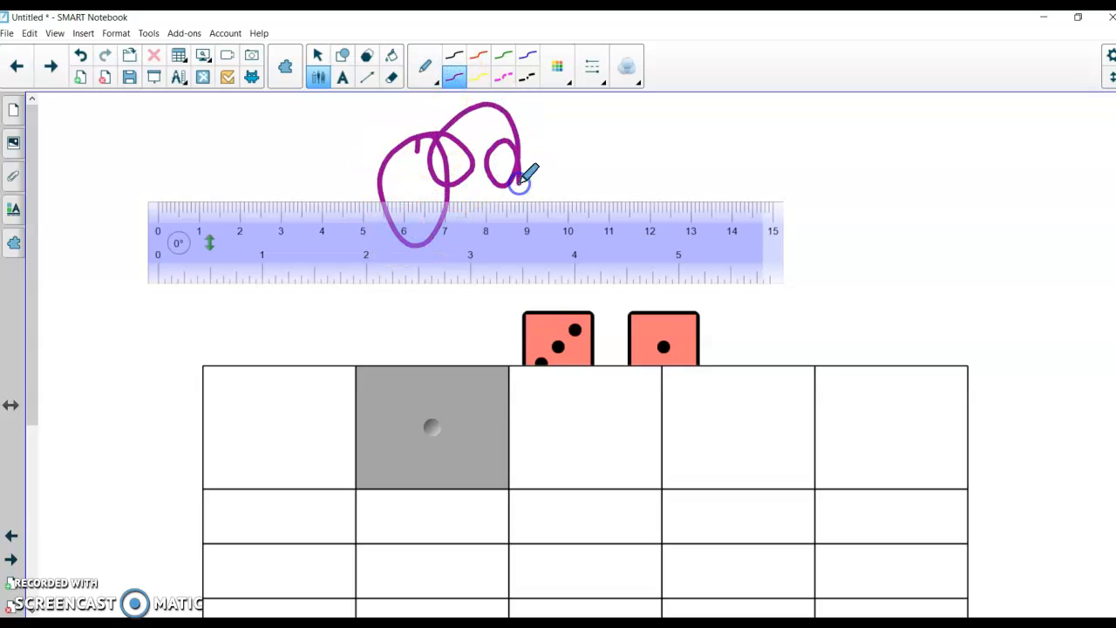
# Step: Go to blank page 3 and handwrite a person's first name in large letters with the purple pen
pyautogui.click(13, 109)
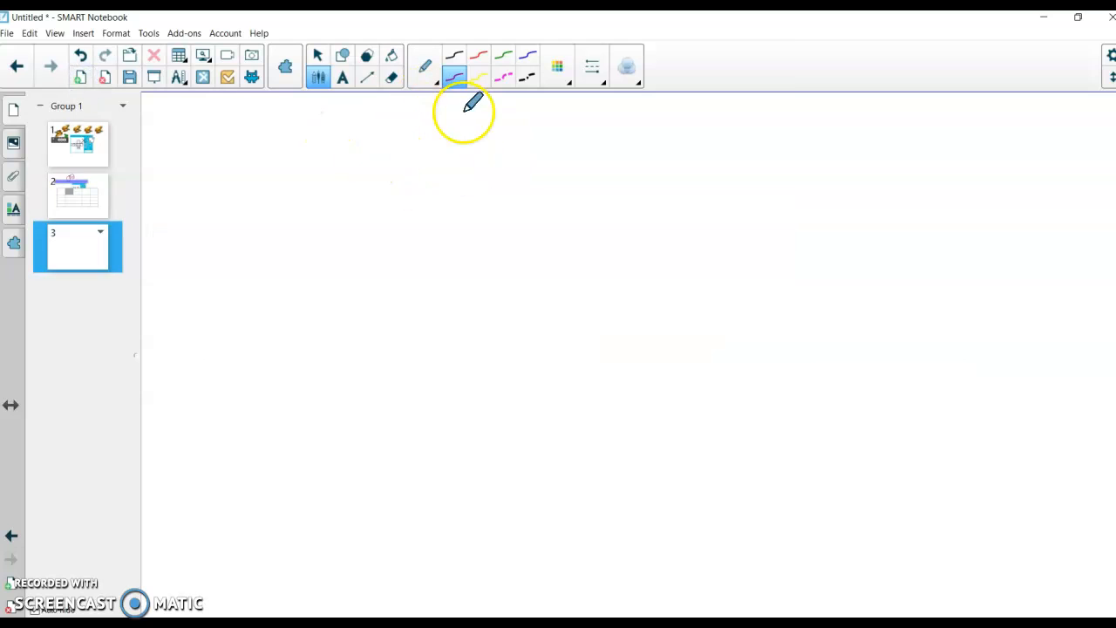
pyautogui.moveTo(361, 130); pyautogui.dragTo(314, 266)
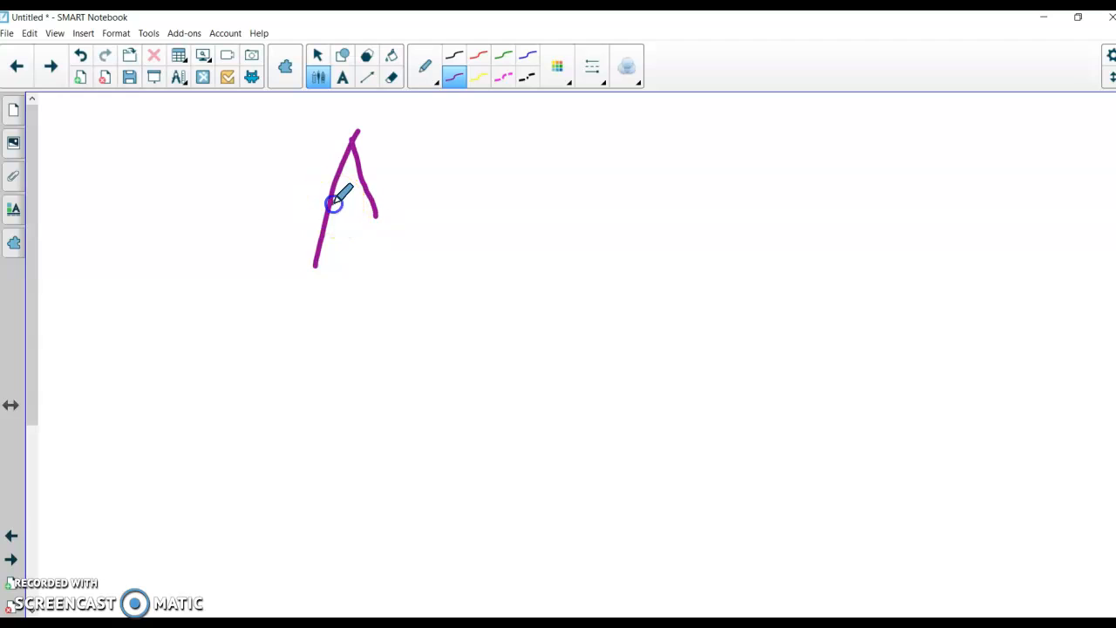
pyautogui.moveTo(376, 204)
pyautogui.mouseDown()
pyautogui.moveTo(377, 215)
pyautogui.moveTo(428, 186)
pyautogui.moveTo(474, 246)
pyautogui.mouseUp()
pyautogui.moveTo(553, 210)
pyautogui.mouseDown()
pyautogui.moveTo(523, 269)
pyautogui.moveTo(544, 132)
pyautogui.mouseUp()
pyautogui.moveTo(584, 200); pyautogui.dragTo(602, 224)
pyautogui.moveTo(673, 212); pyautogui.dragTo(605, 375)
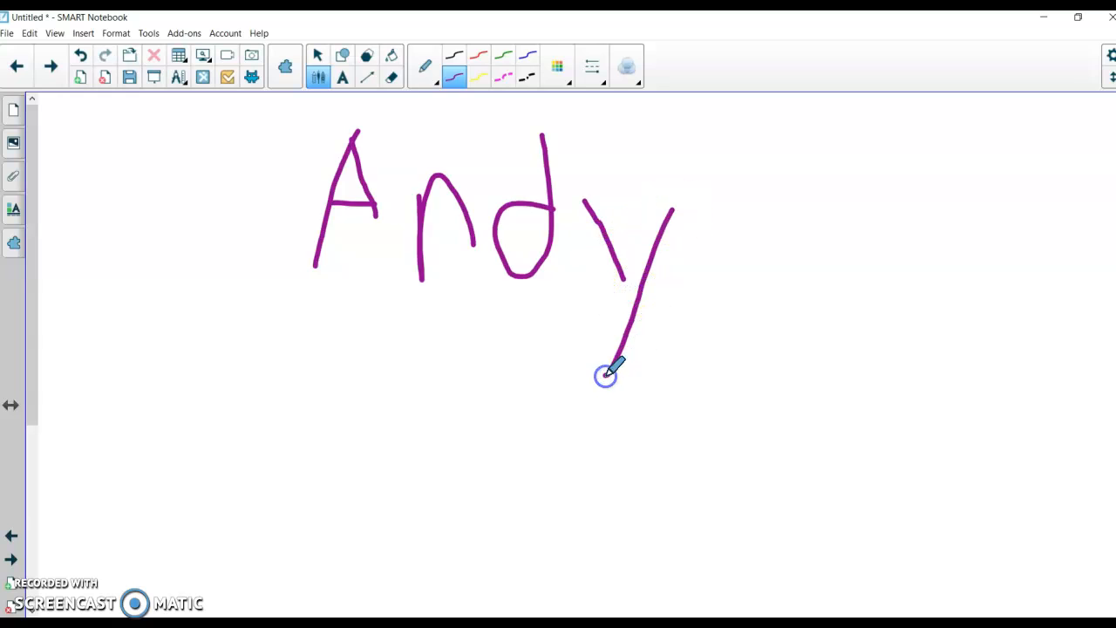
# Step: Convert the purple handwritten first name on page 3 into typed text using the first handwriting recognition suggestion
pyautogui.click(318, 55)
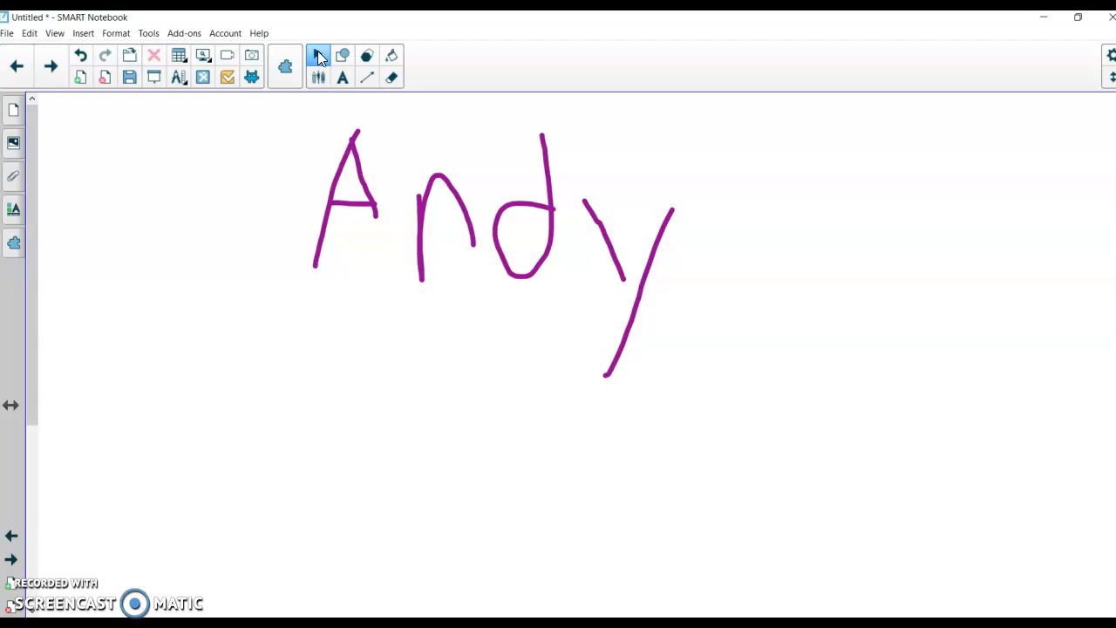
pyautogui.moveTo(272, 118)
pyautogui.mouseDown()
pyautogui.moveTo(296, 247)
pyautogui.moveTo(904, 361)
pyautogui.moveTo(815, 401)
pyautogui.mouseUp()
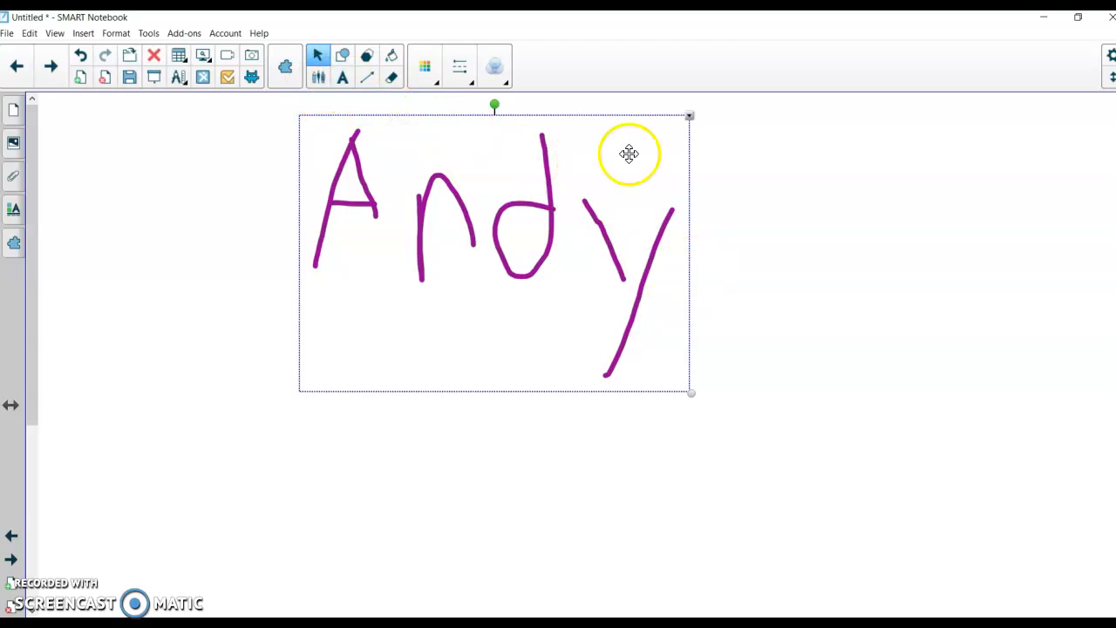
pyautogui.click(690, 118)
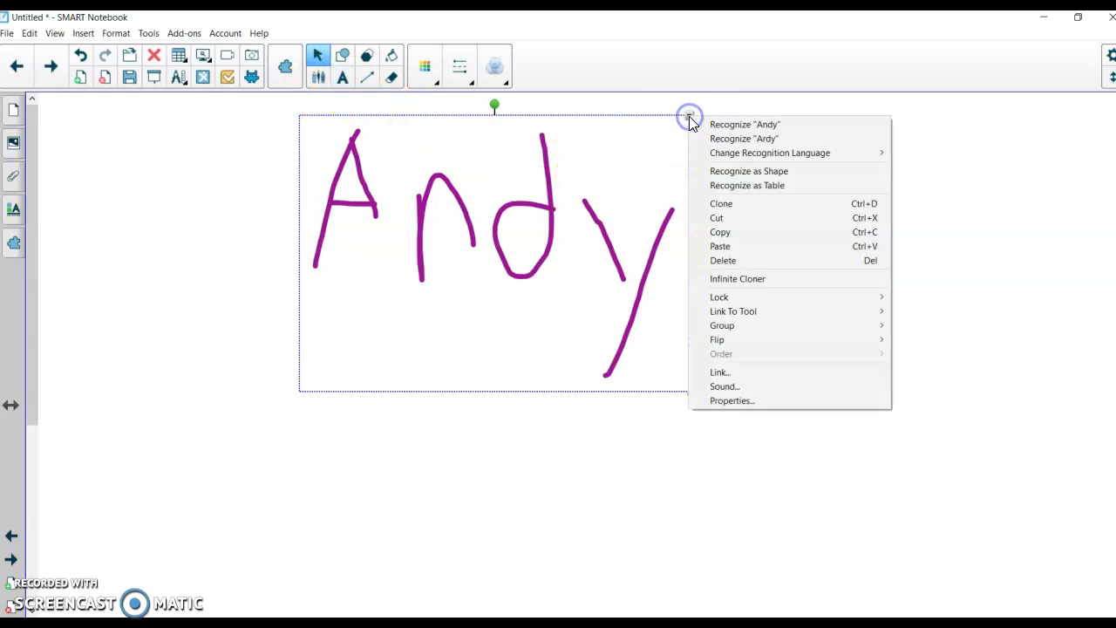
pyautogui.click(317, 56)
pyautogui.click(319, 59)
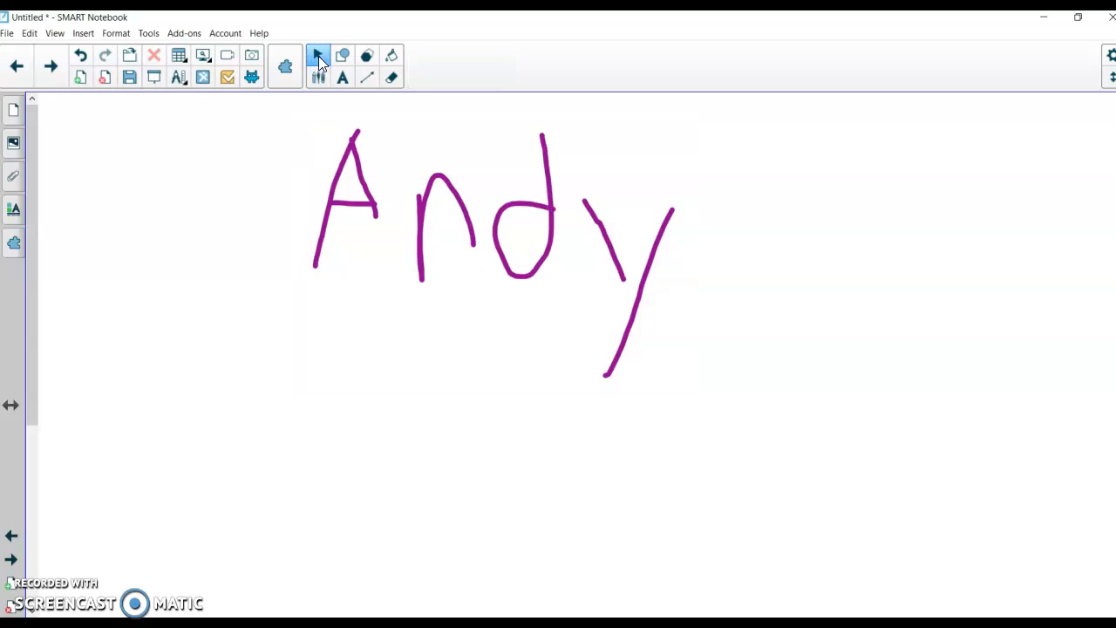
pyautogui.moveTo(271, 102)
pyautogui.mouseDown()
pyautogui.moveTo(541, 297)
pyautogui.moveTo(779, 371)
pyautogui.moveTo(782, 384)
pyautogui.mouseUp()
pyautogui.click(689, 117)
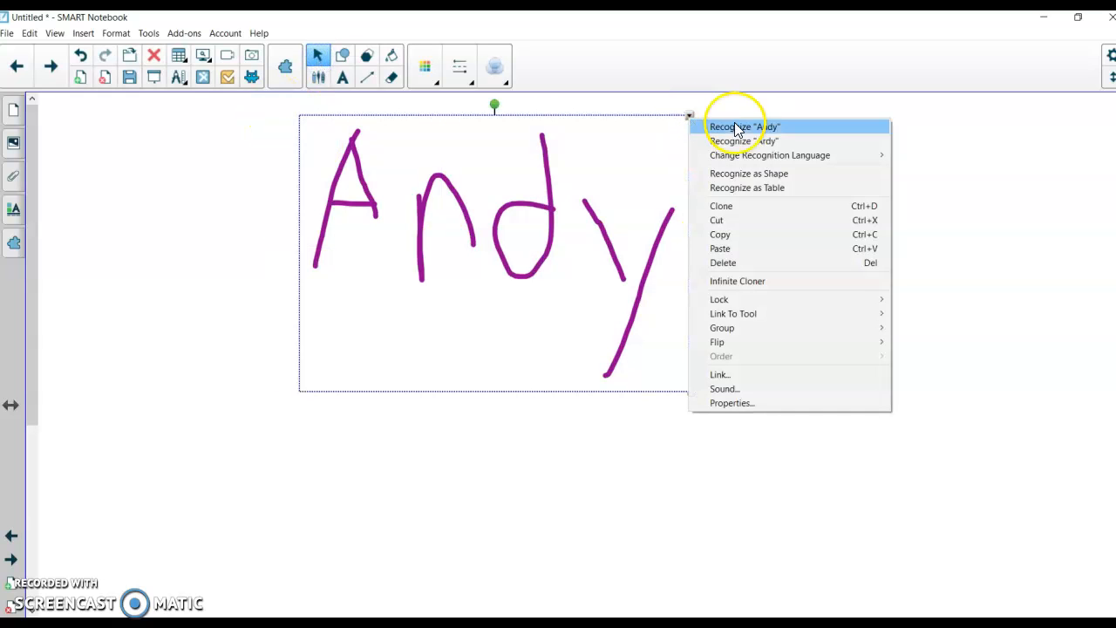
pyautogui.click(773, 128)
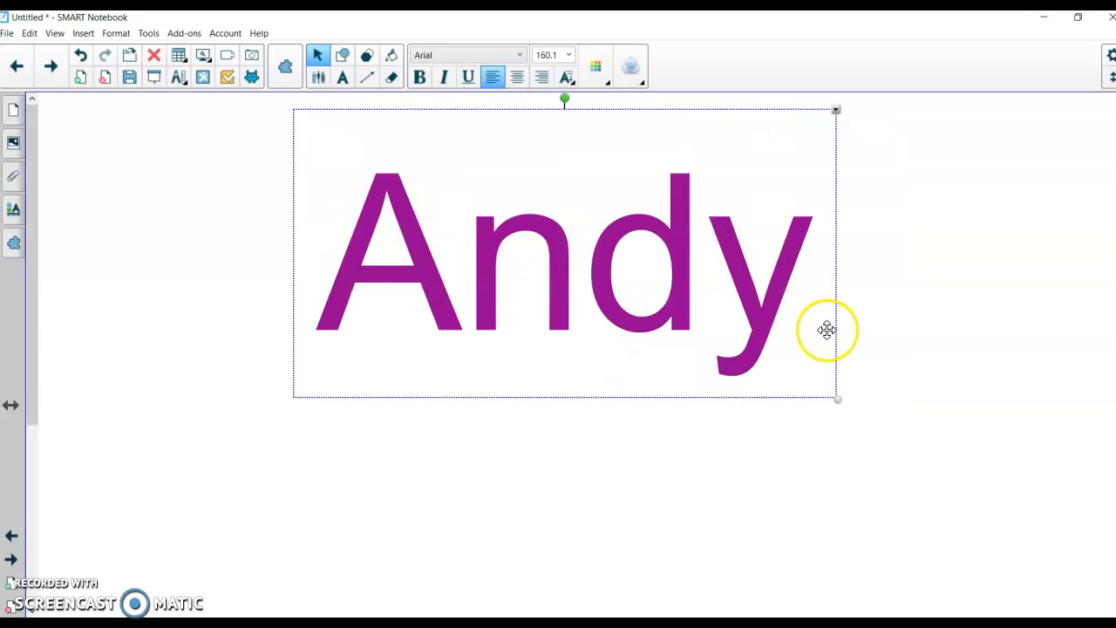
pyautogui.click(227, 254)
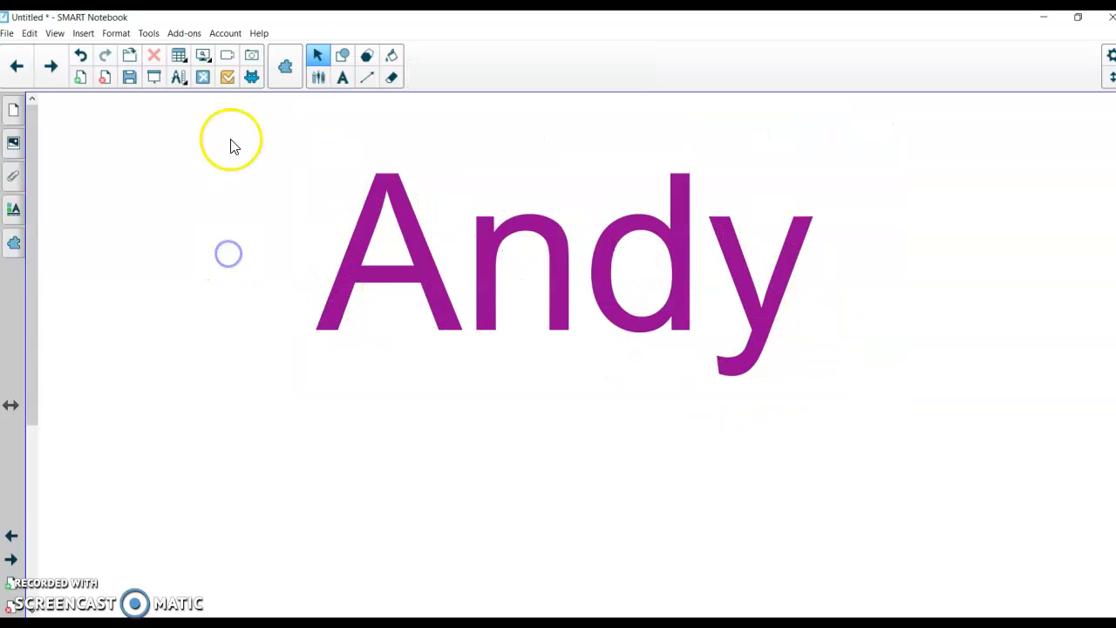
# Step: Look through the pen's line color, line style and transparency options
pyautogui.click(319, 81)
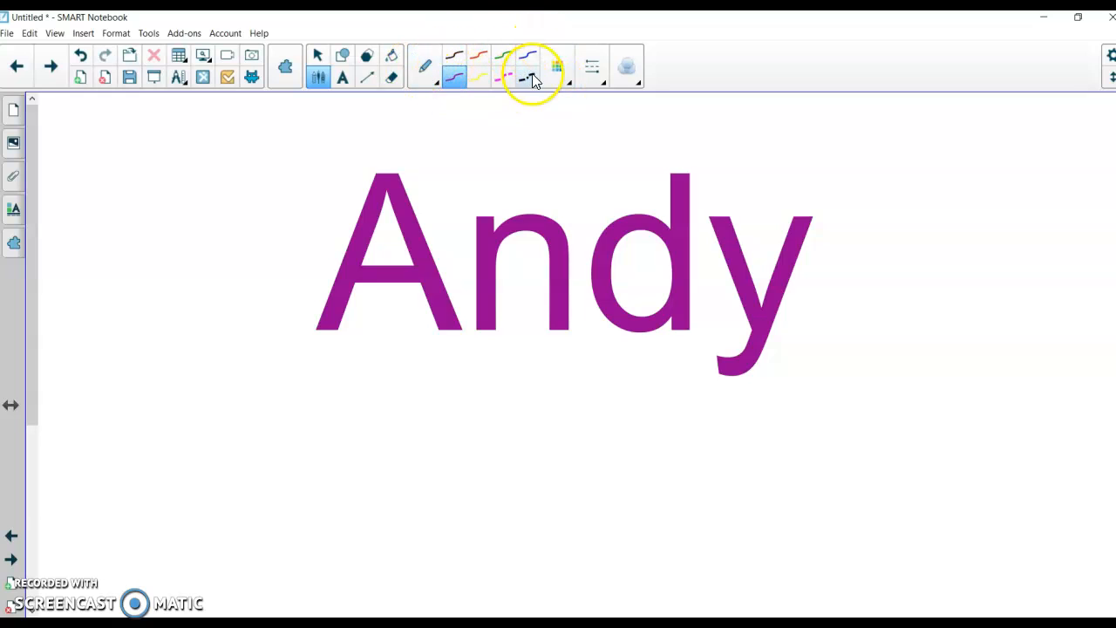
pyautogui.click(581, 80)
pyautogui.click(559, 79)
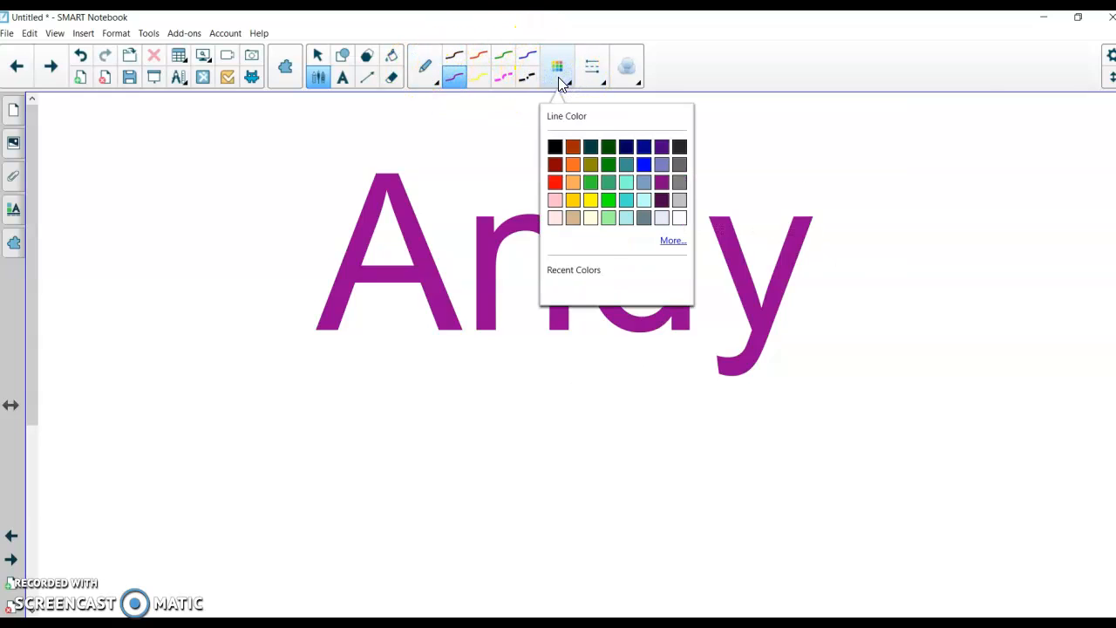
pyautogui.click(595, 79)
pyautogui.click(628, 80)
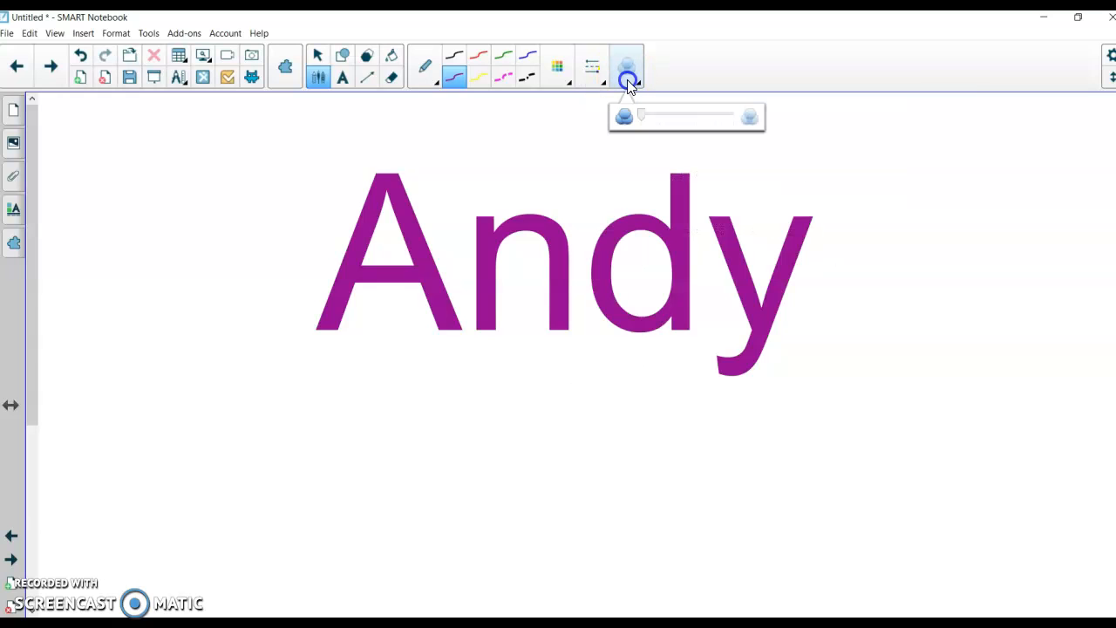
pyautogui.click(595, 70)
pyautogui.click(462, 62)
# Step: Choose the Magic Pen and circle the first letter of the name to spotlight it
pyautogui.click(427, 76)
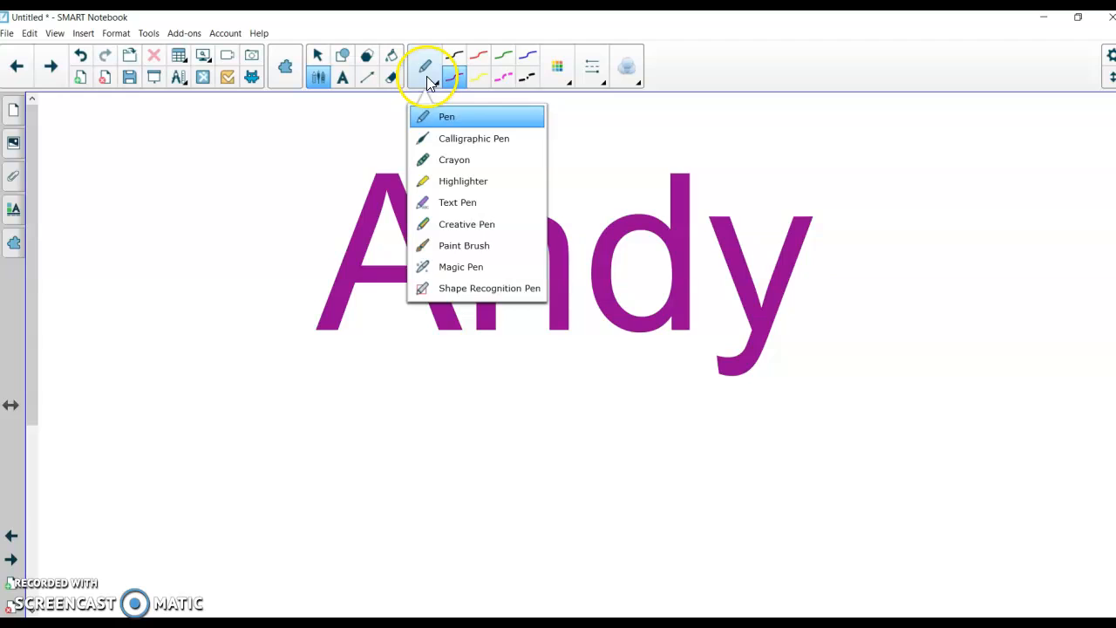
pyautogui.click(463, 267)
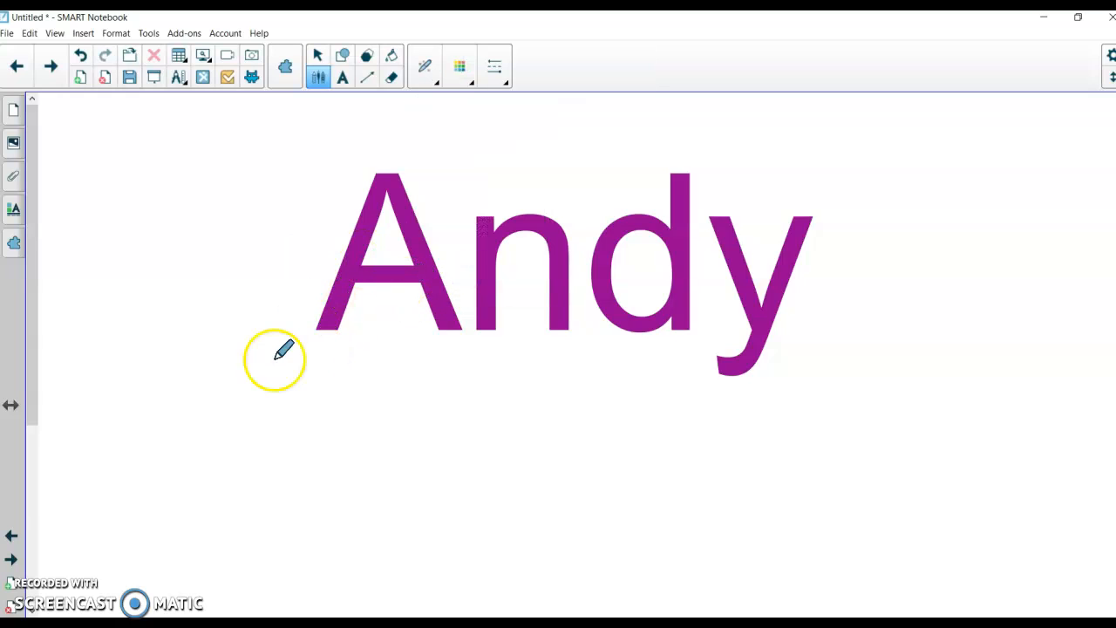
pyautogui.moveTo(353, 369); pyautogui.dragTo(327, 484)
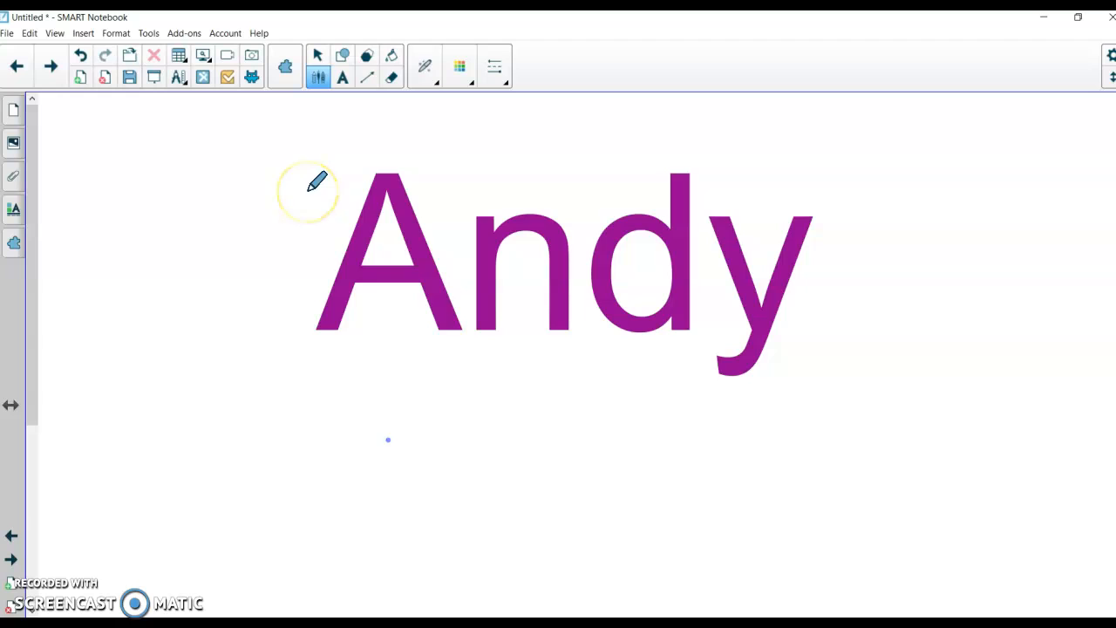
pyautogui.moveTo(408, 188)
pyautogui.mouseDown()
pyautogui.moveTo(375, 170)
pyautogui.moveTo(402, 270)
pyautogui.mouseUp()
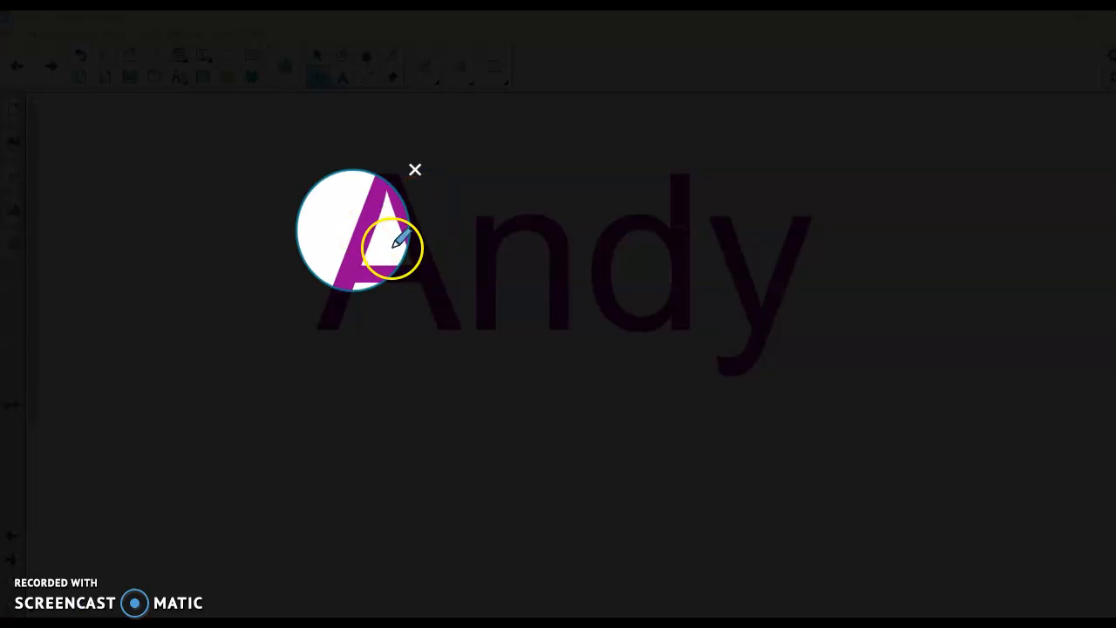
# Step: Draw a blue stroke inside the spotlight and enlarge the spotlight over the first two letters
pyautogui.moveTo(329, 185); pyautogui.dragTo(410, 231)
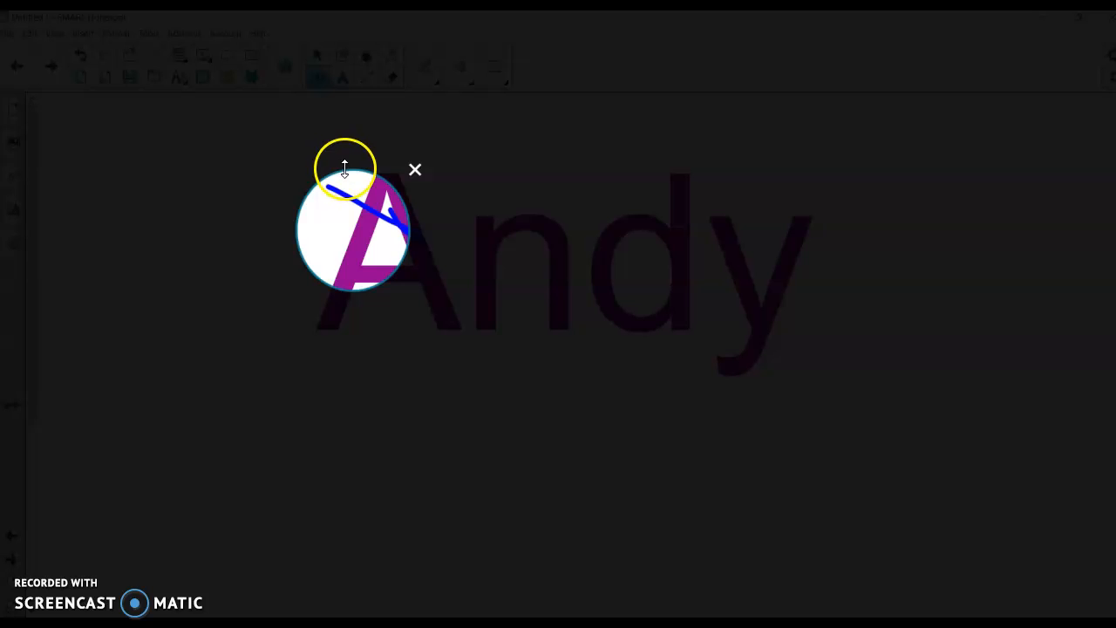
pyautogui.moveTo(344, 169); pyautogui.dragTo(316, 107)
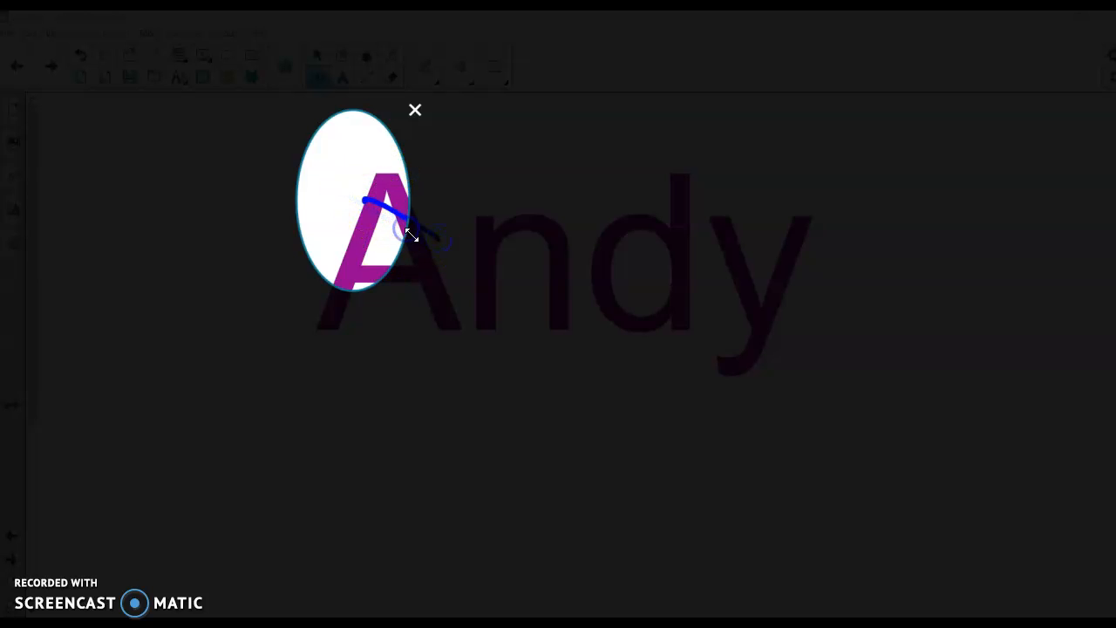
pyautogui.moveTo(415, 239); pyautogui.dragTo(526, 327)
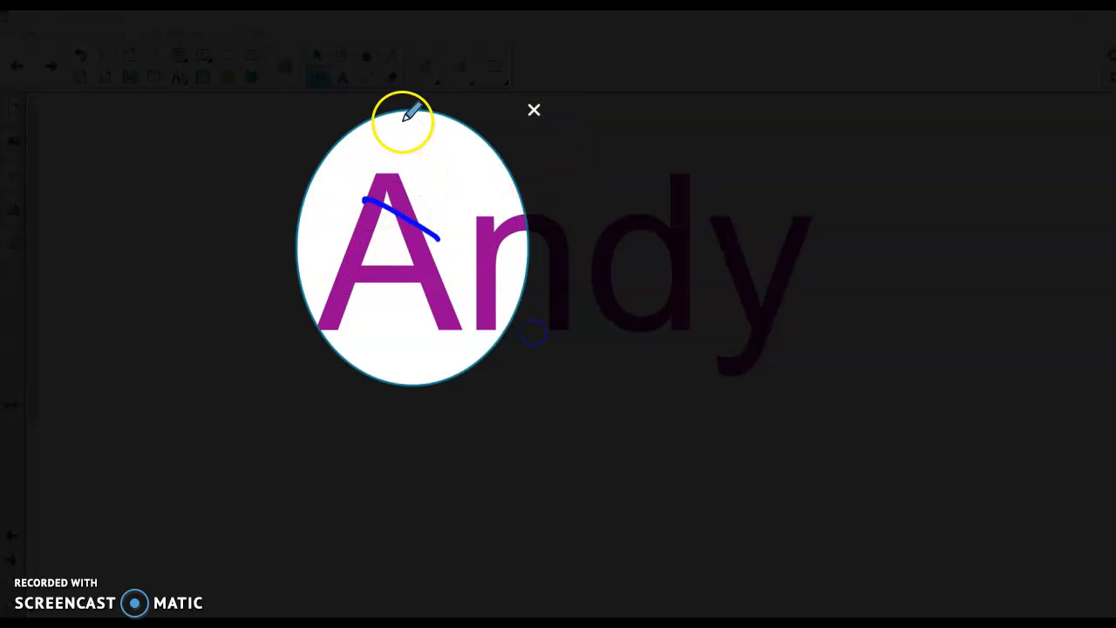
# Step: Replace the spotlight with a Magic Pen magnifier over the first letter, move it slightly and close it
pyautogui.moveTo(395, 114); pyautogui.dragTo(469, 140)
pyautogui.moveTo(391, 141); pyautogui.dragTo(436, 147)
pyautogui.click(532, 140)
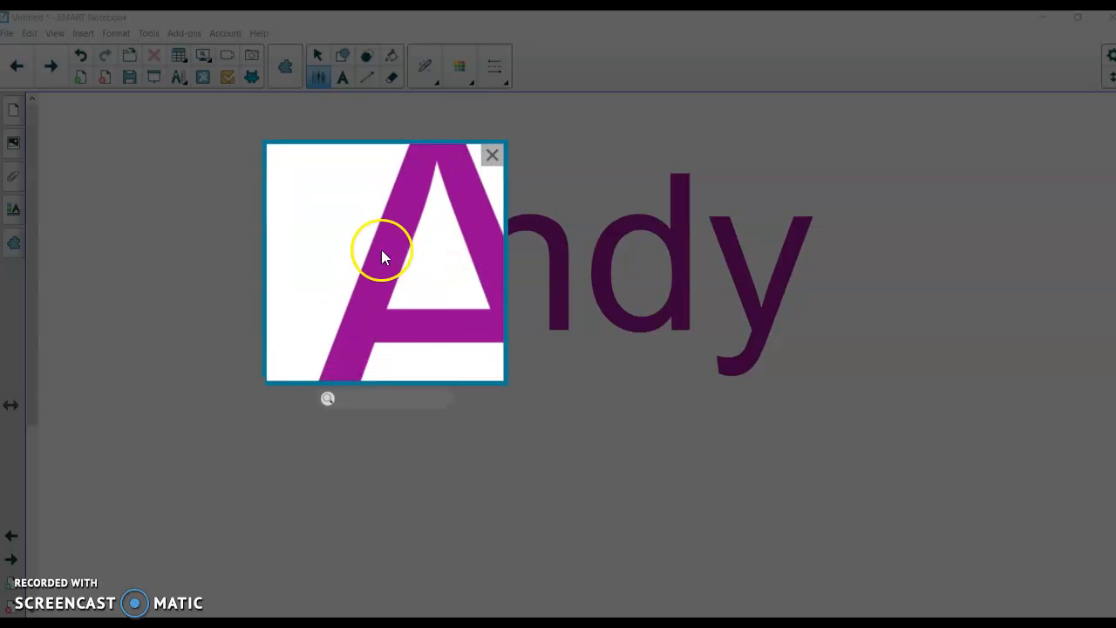
pyautogui.moveTo(332, 230); pyautogui.dragTo(366, 254)
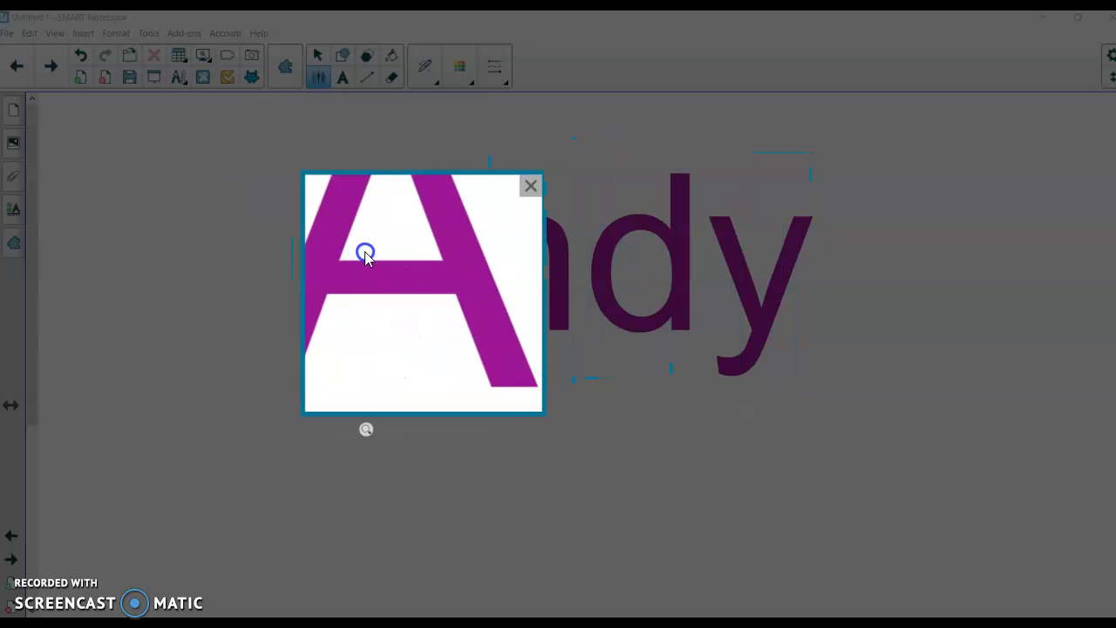
pyautogui.click(531, 187)
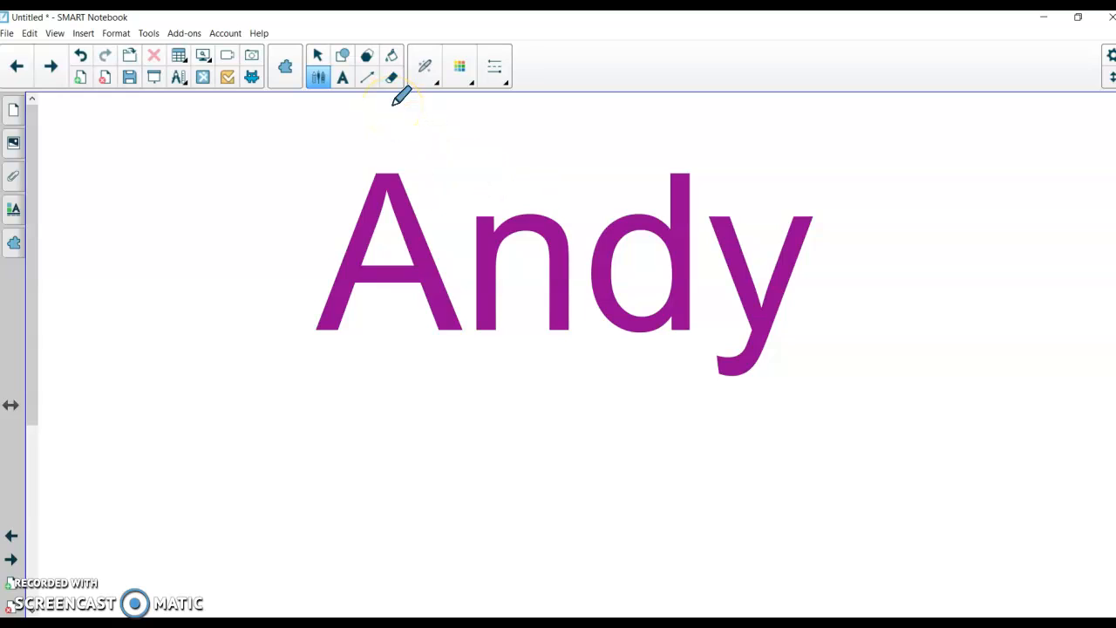
# Step: Draw a looping blue Magic Pen stroke across the first letter and try to select it
pyautogui.click(319, 77)
pyautogui.moveTo(261, 175)
pyautogui.mouseDown()
pyautogui.moveTo(413, 187)
pyautogui.moveTo(320, 181)
pyautogui.mouseUp()
pyautogui.click(318, 59)
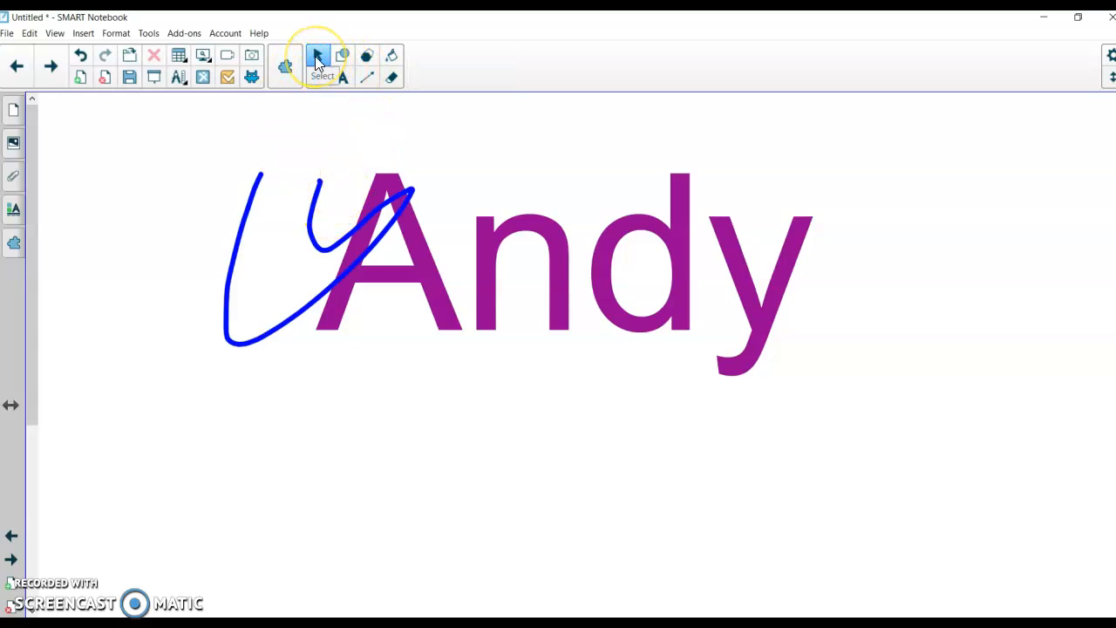
pyautogui.click(314, 204)
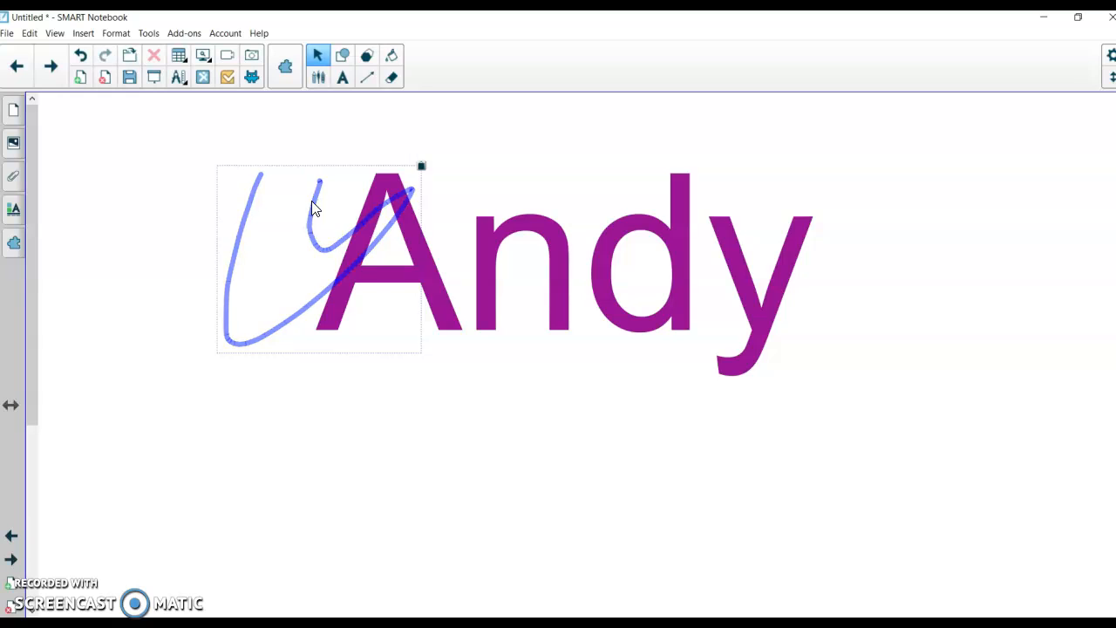
# Step: Draw a wide rectangle over the upper part of the name and a triangle beneath it
pyautogui.click(342, 57)
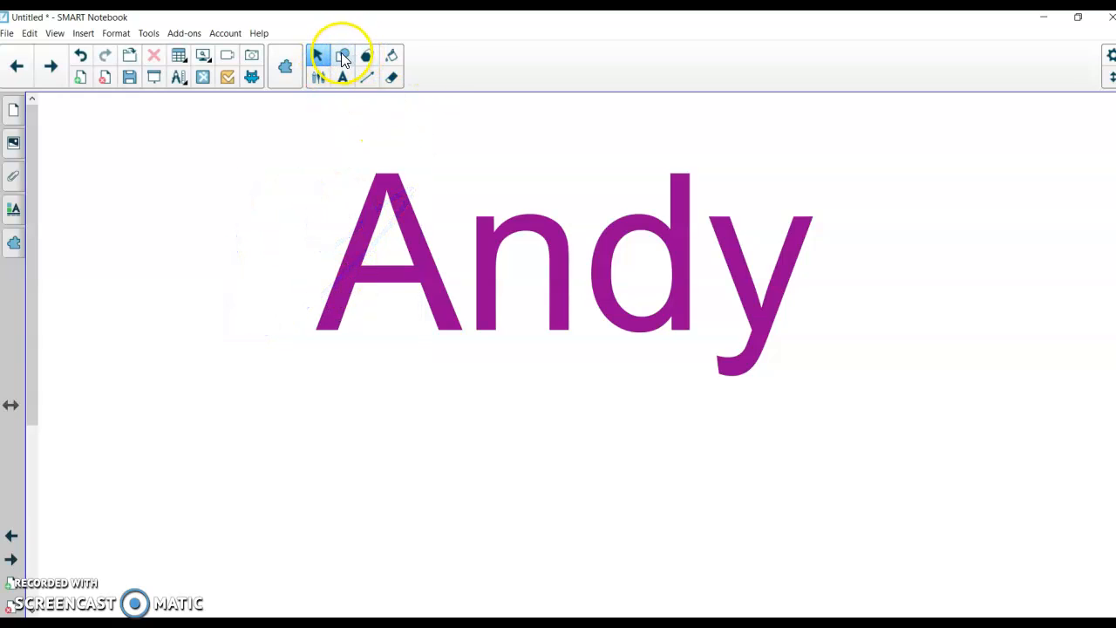
pyautogui.click(472, 61)
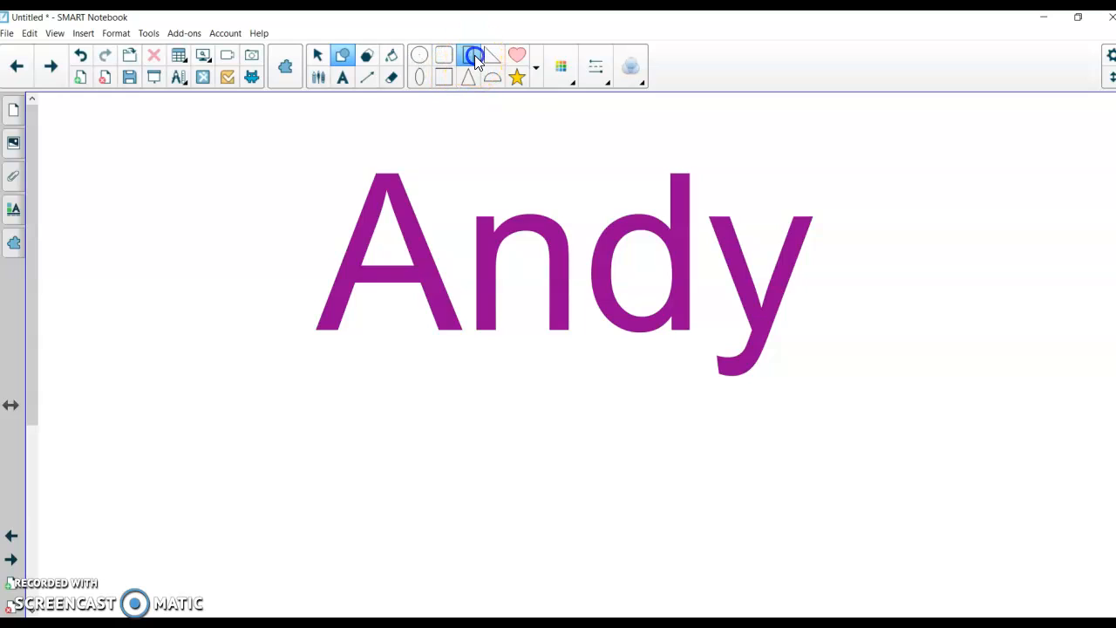
pyautogui.moveTo(431, 118); pyautogui.dragTo(772, 231)
pyautogui.click(472, 79)
pyautogui.moveTo(454, 335); pyautogui.dragTo(620, 399)
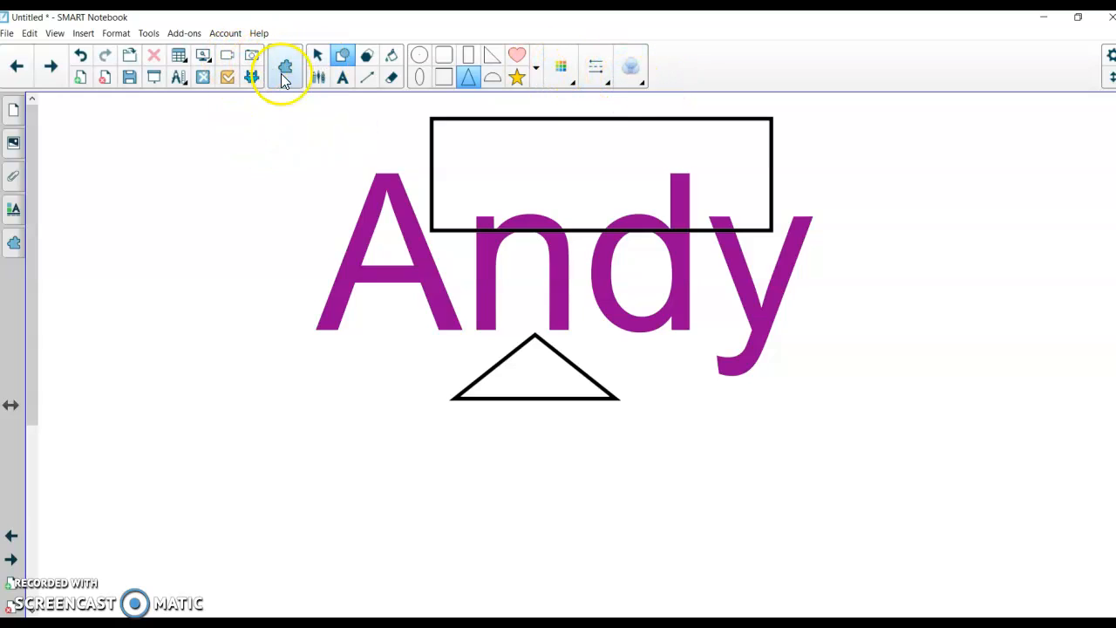
# Step: Fill the rectangle and the triangle with solid reddish-brown
pyautogui.click(395, 59)
pyautogui.click(441, 147)
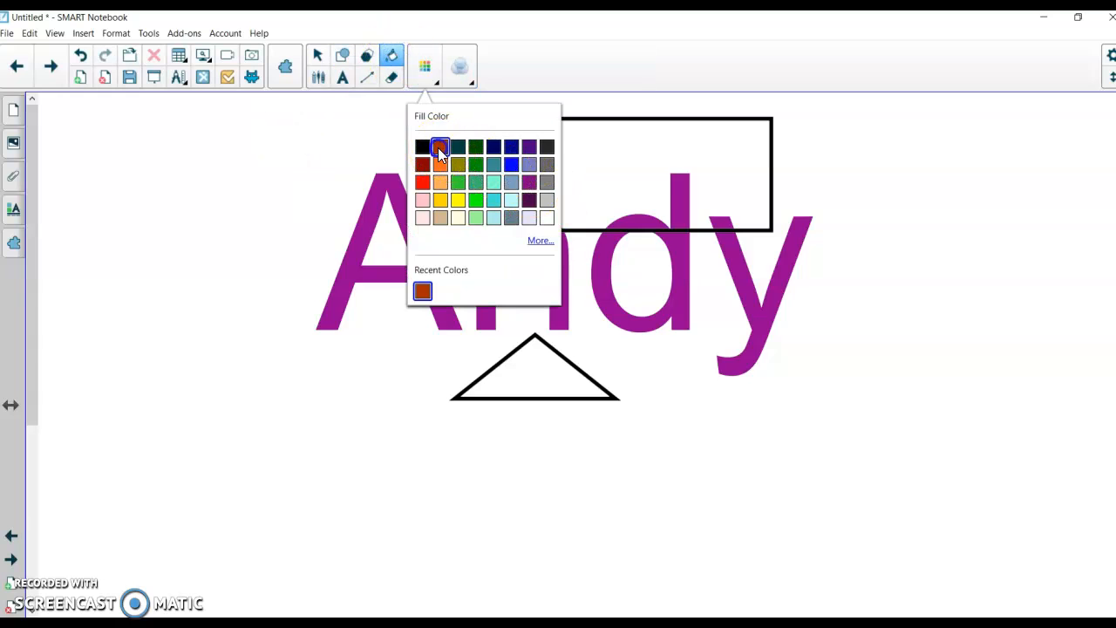
pyautogui.click(663, 146)
pyautogui.click(553, 368)
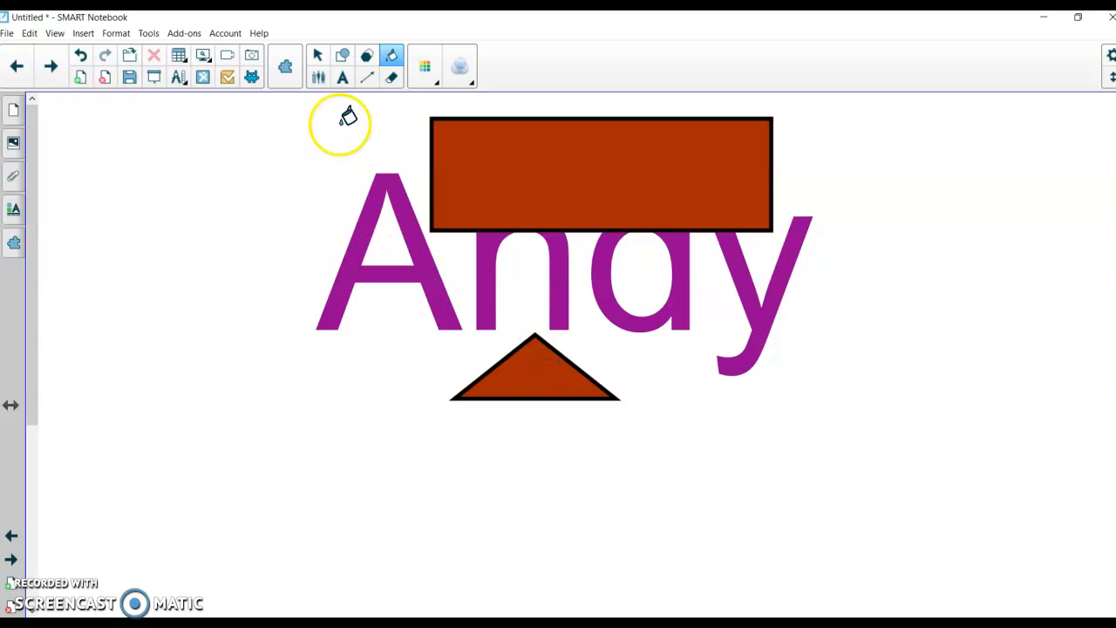
# Step: Rotate the filled rectangle nearly upright, shrink it to a narrow bar and delete it
pyautogui.click(318, 55)
pyautogui.click(560, 157)
pyautogui.moveTo(601, 97); pyautogui.dragTo(655, 179)
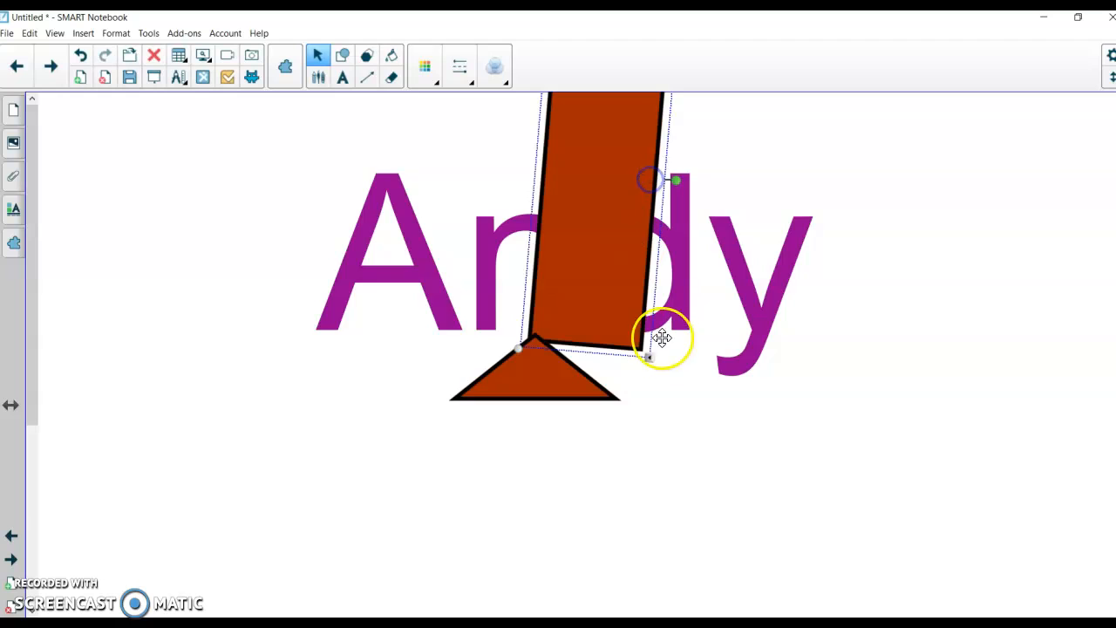
pyautogui.moveTo(508, 349); pyautogui.dragTo(631, 183)
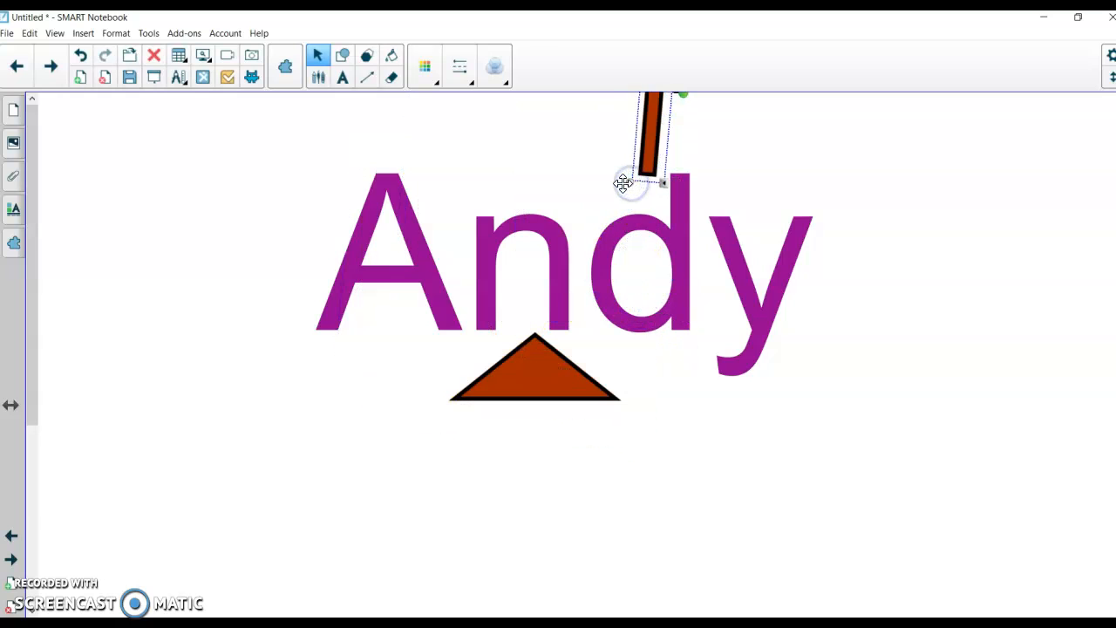
pyautogui.press('Delete')
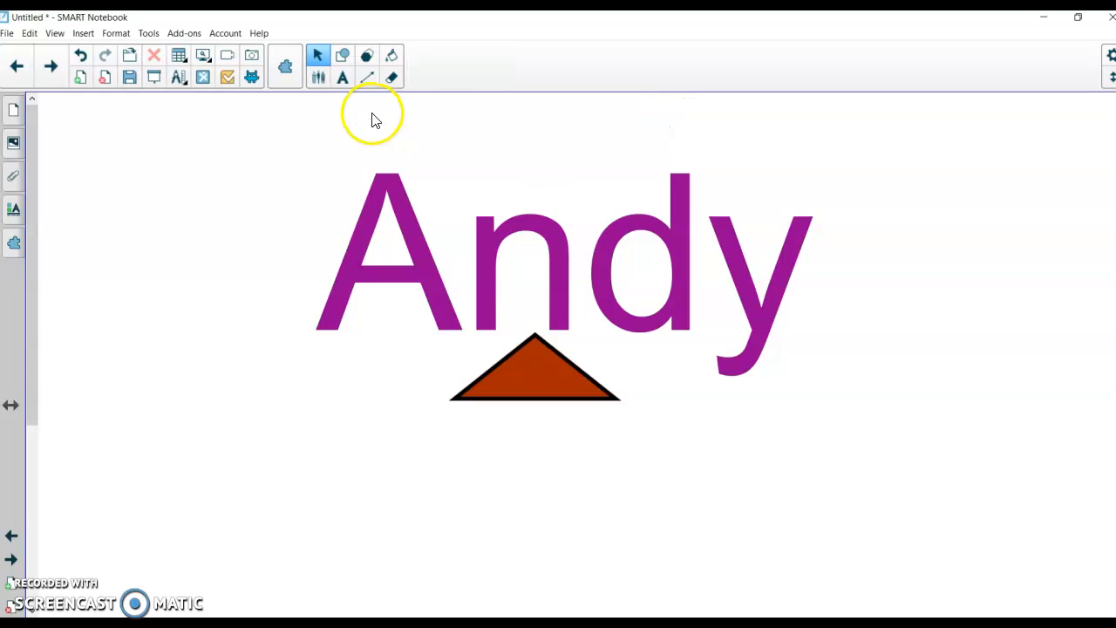
# Step: Draw a regular 12-sided polygon just after the last letter of the name
pyautogui.click(376, 54)
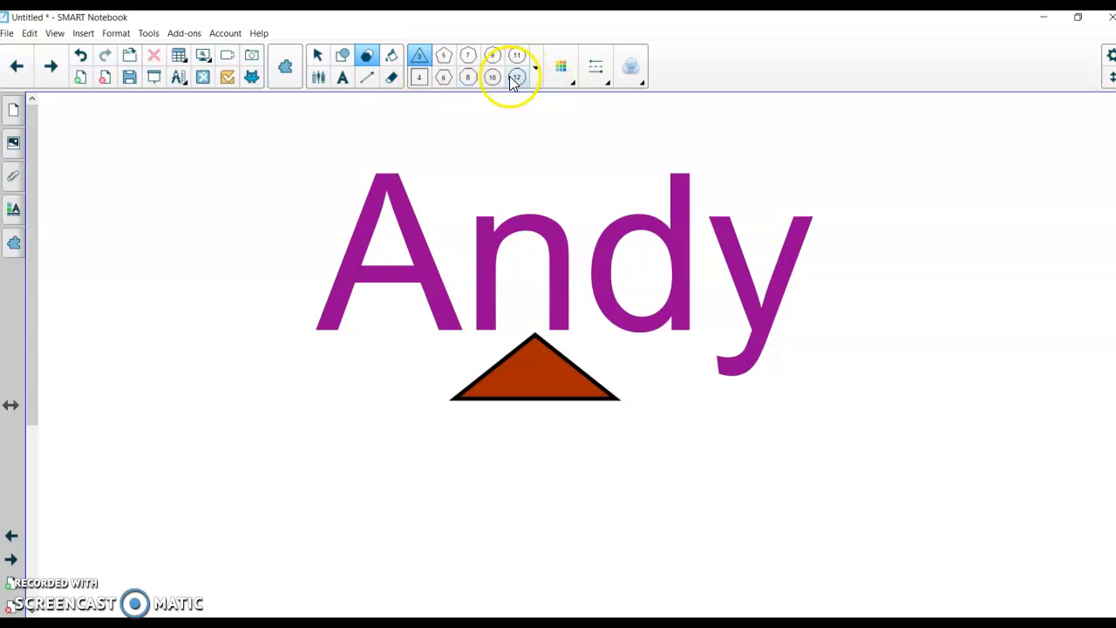
pyautogui.click(517, 77)
pyautogui.moveTo(808, 134); pyautogui.dragTo(902, 230)
pyautogui.moveTo(908, 273); pyautogui.dragTo(1017, 404)
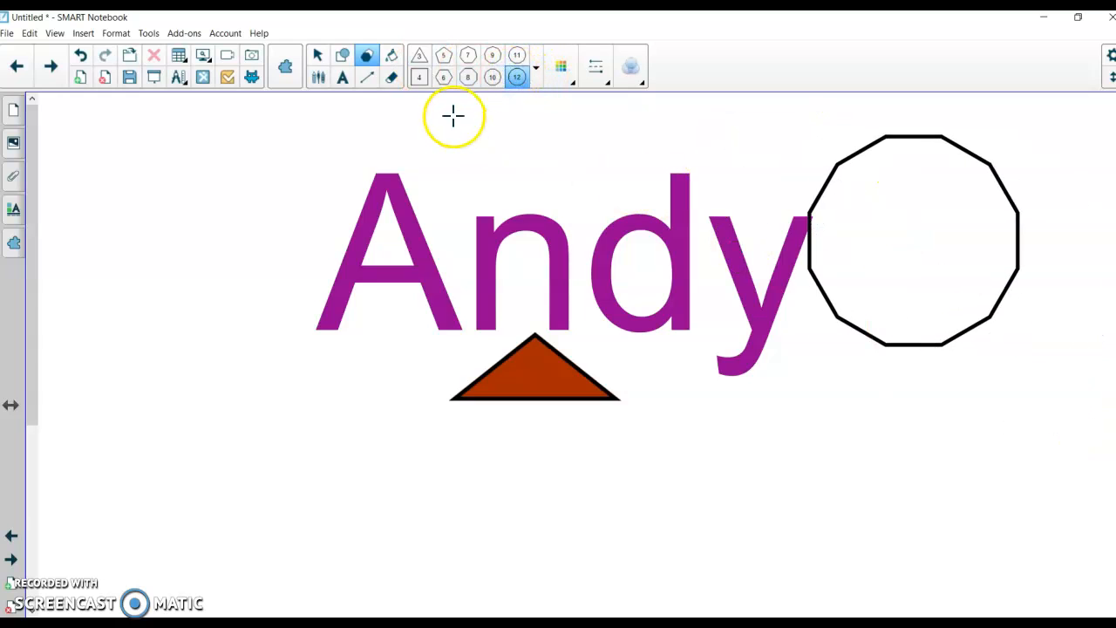
# Step: Add a text box reading "Type something" over the start of the name
pyautogui.click(342, 78)
pyautogui.click(172, 180)
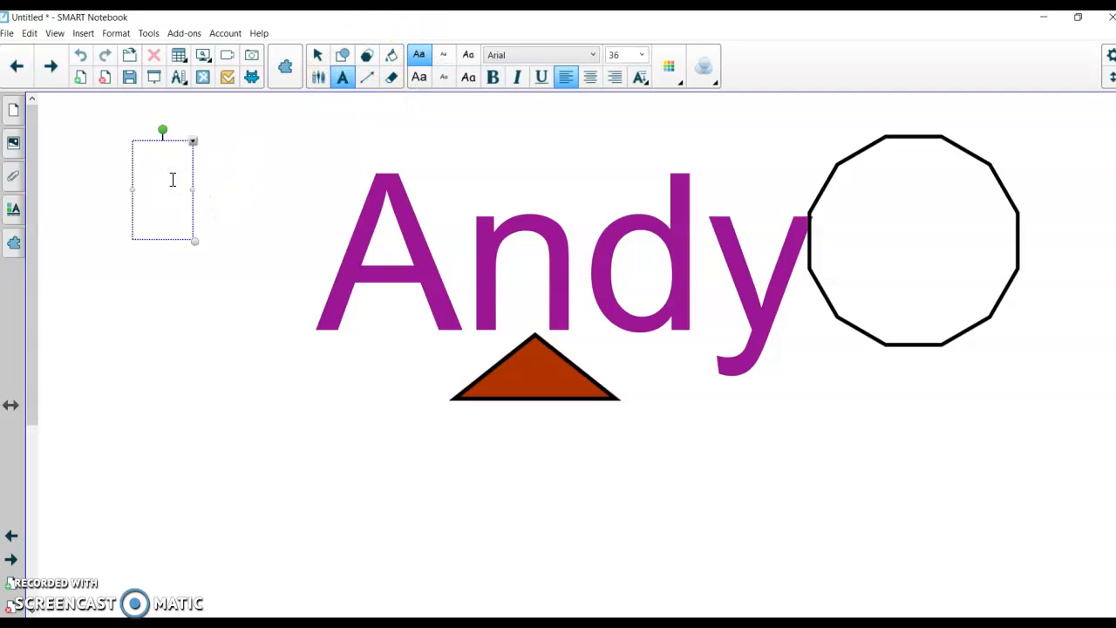
pyautogui.write('Type some')
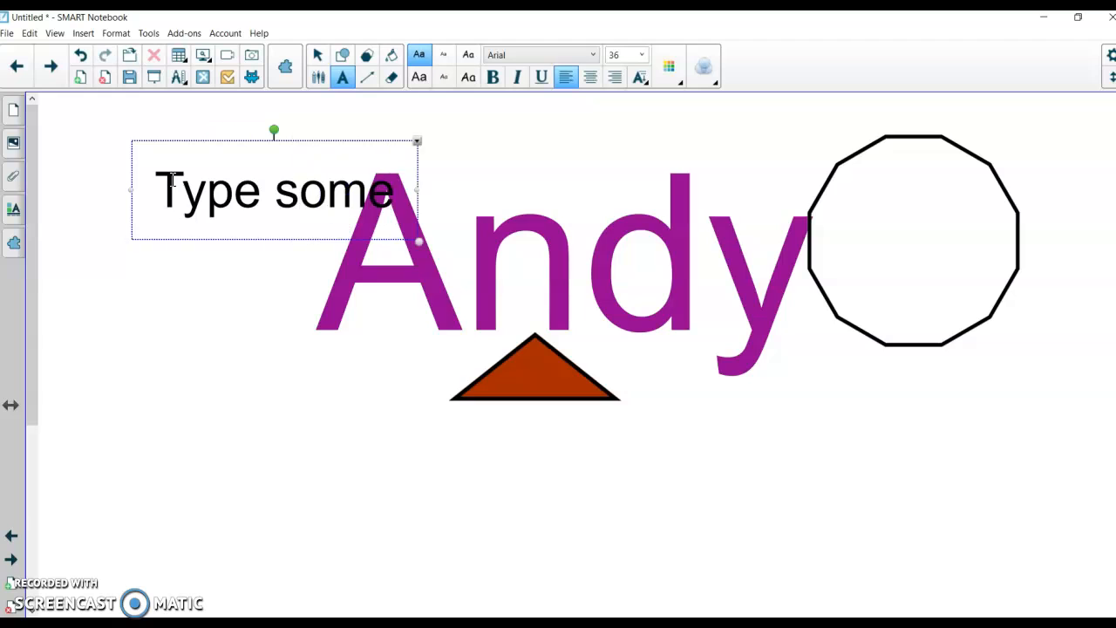
pyautogui.write('thing')
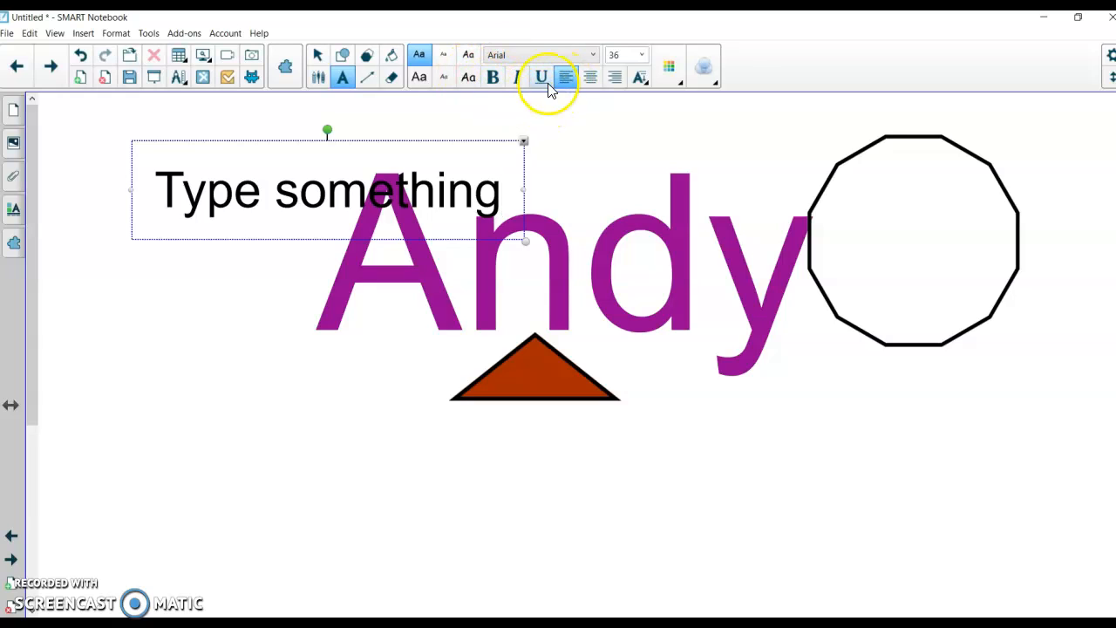
pyautogui.click(593, 56)
pyautogui.click(593, 58)
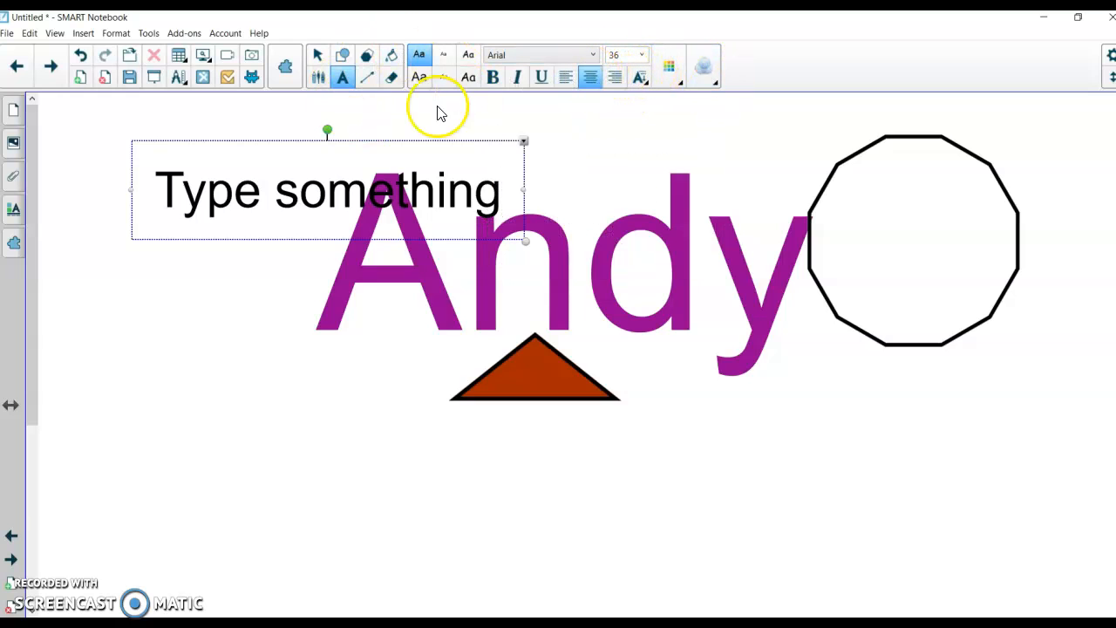
# Step: Draw a green dashed double-headed arrow diagonally downward from just below "Type something", past the first letter of the name
pyautogui.click(368, 78)
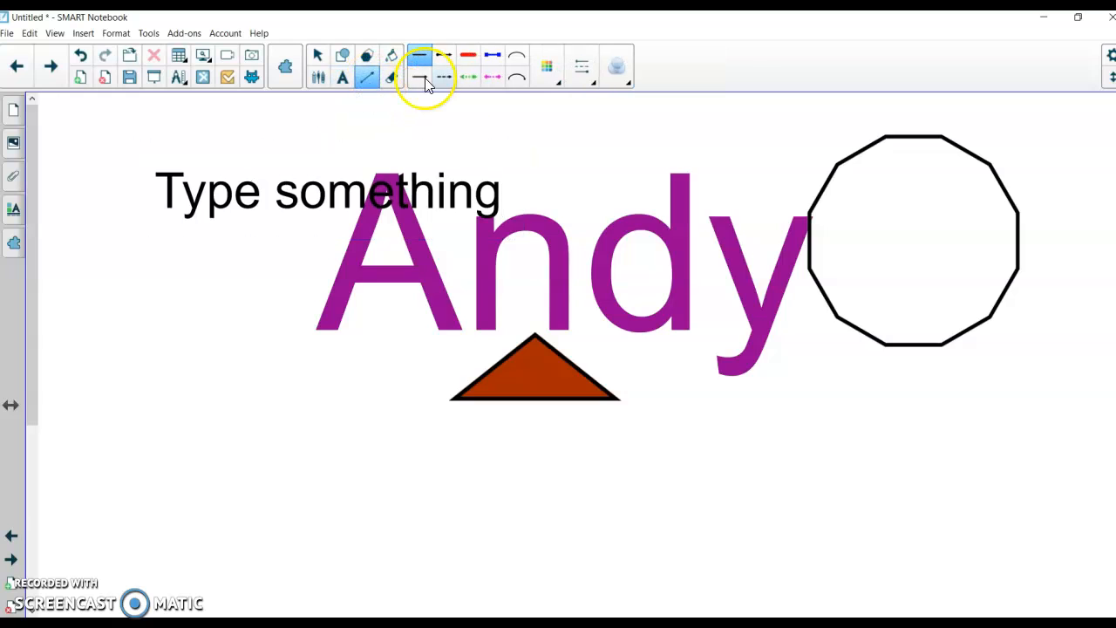
pyautogui.click(470, 76)
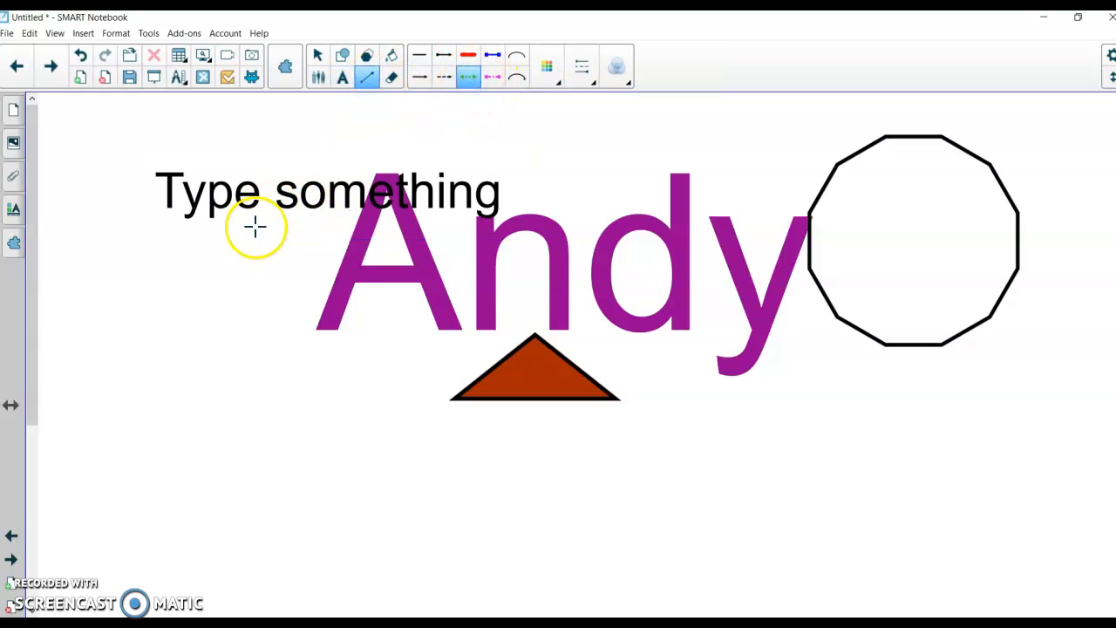
pyautogui.moveTo(253, 223); pyautogui.dragTo(375, 443)
# Step: Move both ends of the green dashed arrow so it runs short and nearly upright across the second letter of the name
pyautogui.click(319, 59)
pyautogui.click(290, 294)
pyautogui.click(293, 302)
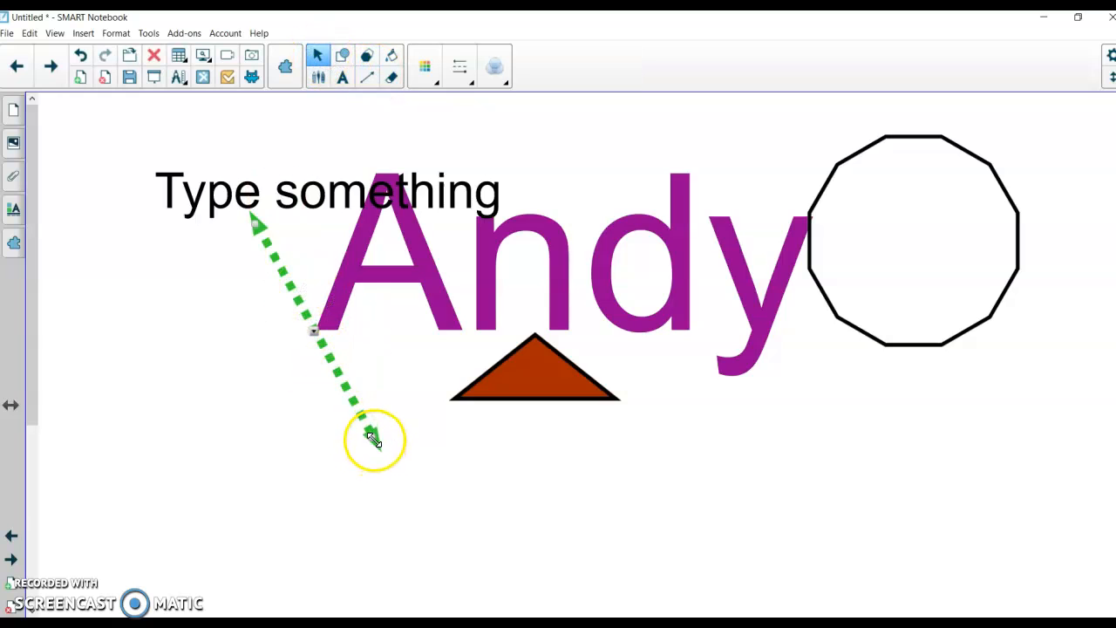
pyautogui.moveTo(374, 436); pyautogui.dragTo(539, 143)
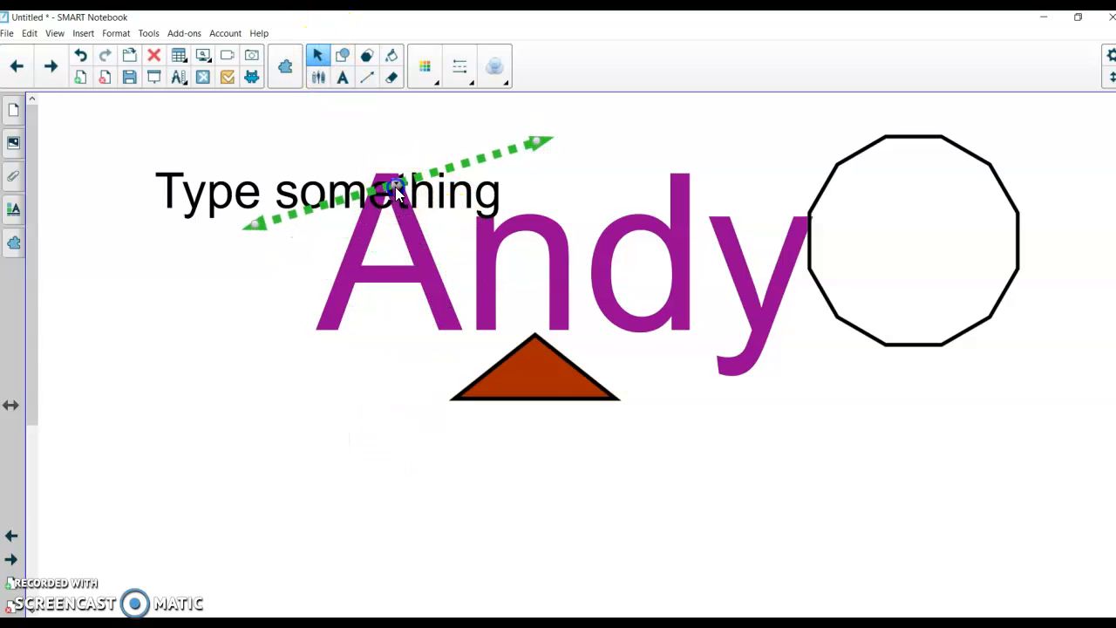
pyautogui.rightClick(397, 188)
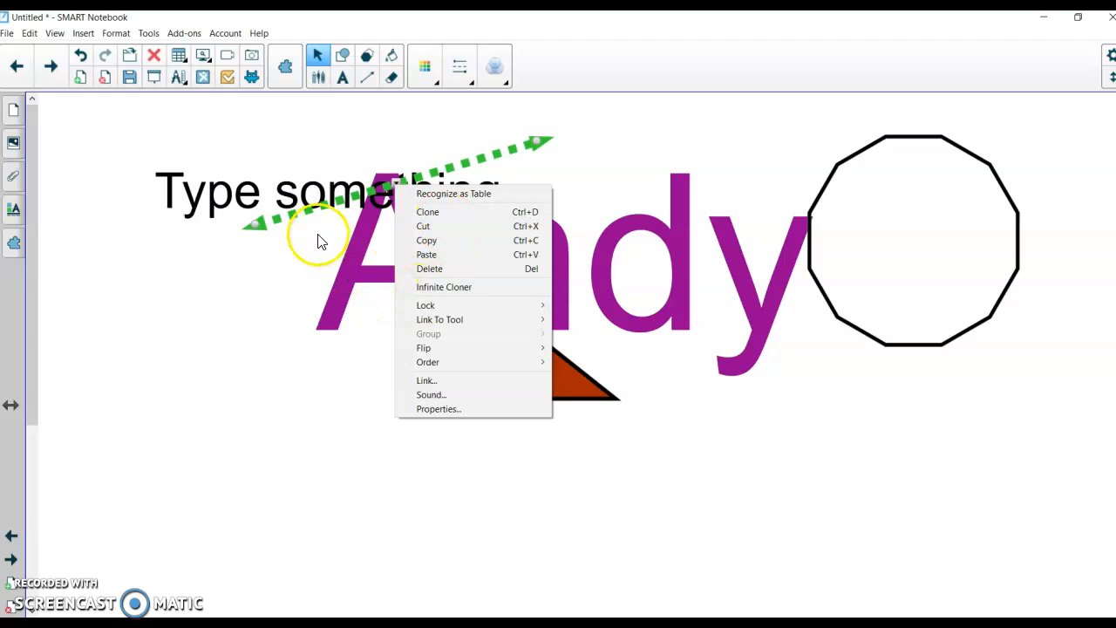
pyautogui.moveTo(259, 225); pyautogui.dragTo(562, 241)
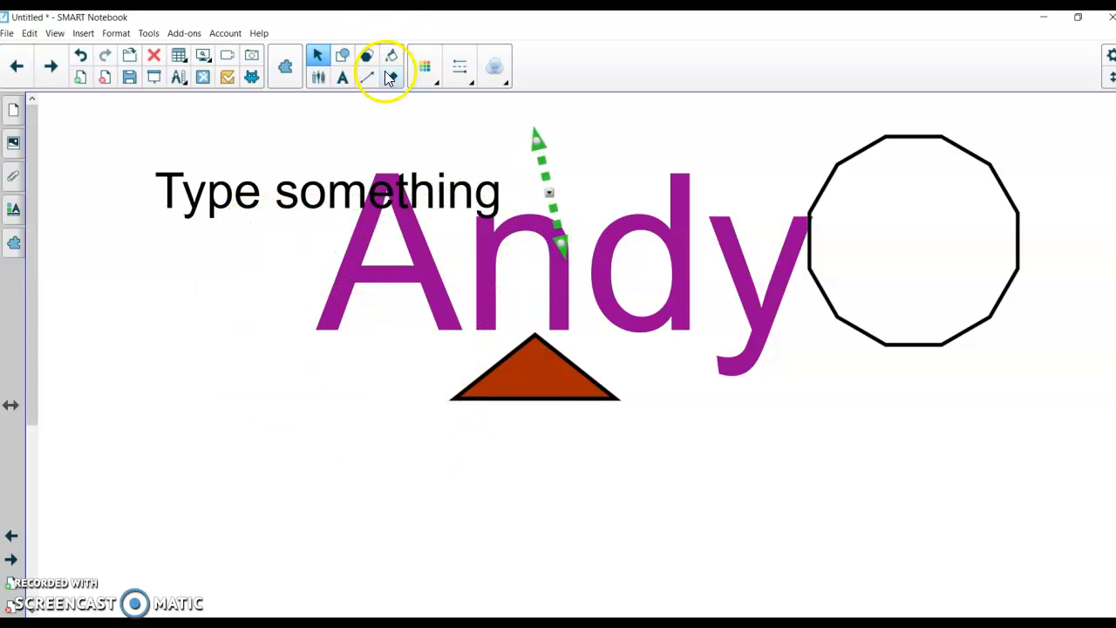
# Step: Choose a pen type and scribble overlapping purple loops below and across the name and the triangle
pyautogui.click(319, 78)
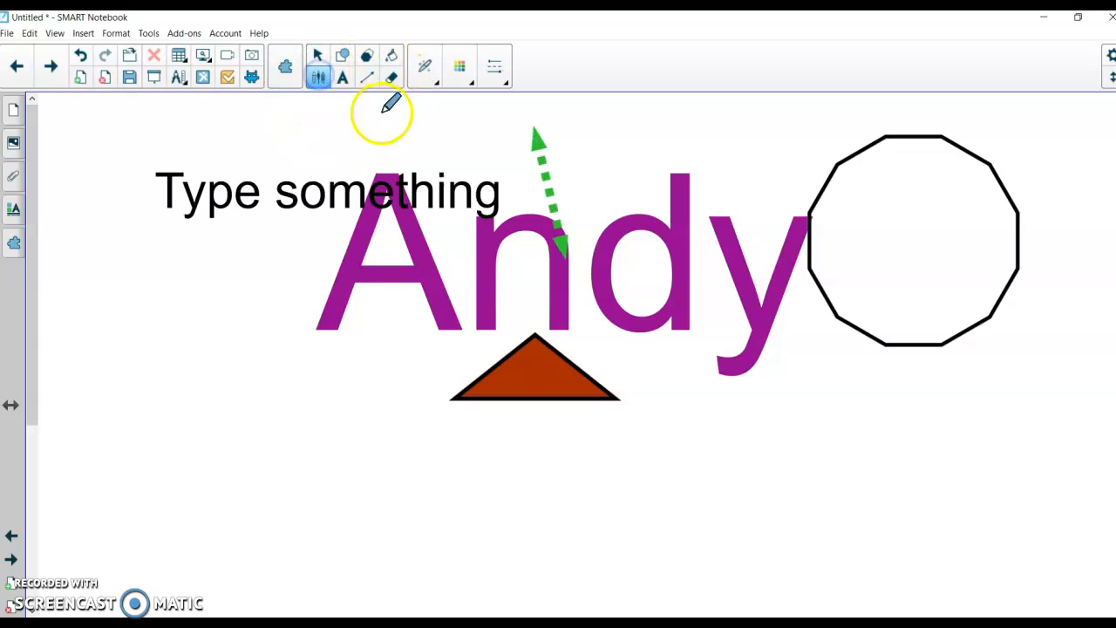
pyautogui.click(426, 77)
pyautogui.click(448, 115)
pyautogui.moveTo(267, 381)
pyautogui.mouseDown()
pyautogui.moveTo(541, 454)
pyautogui.moveTo(550, 442)
pyautogui.moveTo(332, 352)
pyautogui.moveTo(324, 419)
pyautogui.moveTo(405, 473)
pyautogui.mouseUp()
# Step: Erase part of the purple scribble with the eraser, and clear the rest with the largest eraser
pyautogui.click(390, 79)
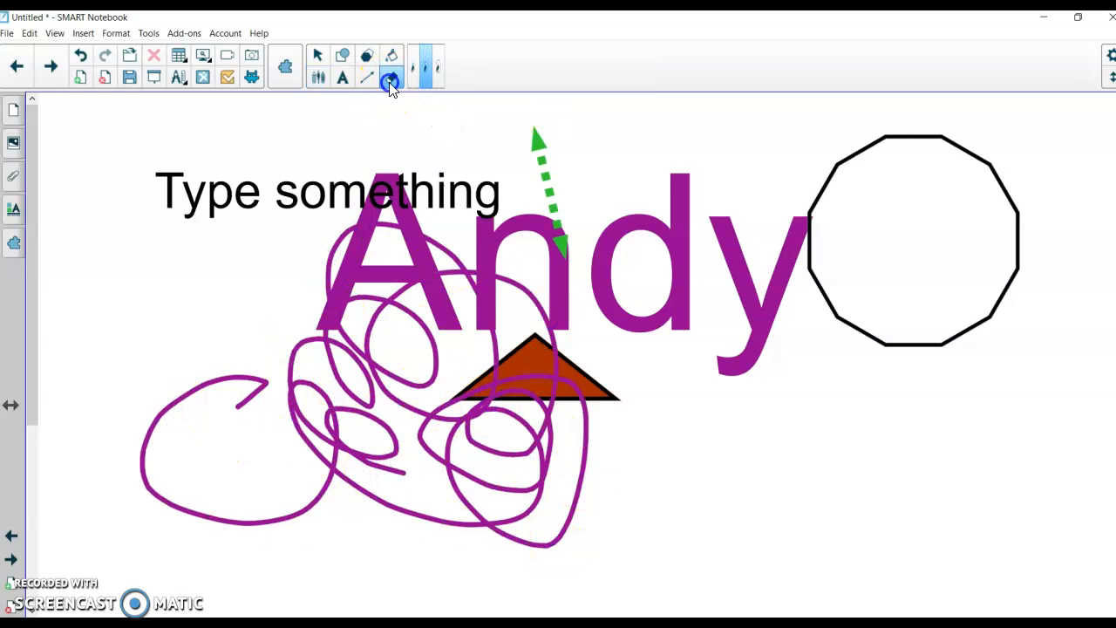
pyautogui.moveTo(459, 319)
pyautogui.mouseDown()
pyautogui.moveTo(403, 293)
pyautogui.moveTo(463, 264)
pyautogui.moveTo(424, 250)
pyautogui.moveTo(344, 274)
pyautogui.moveTo(458, 332)
pyautogui.mouseUp()
pyautogui.click(493, 69)
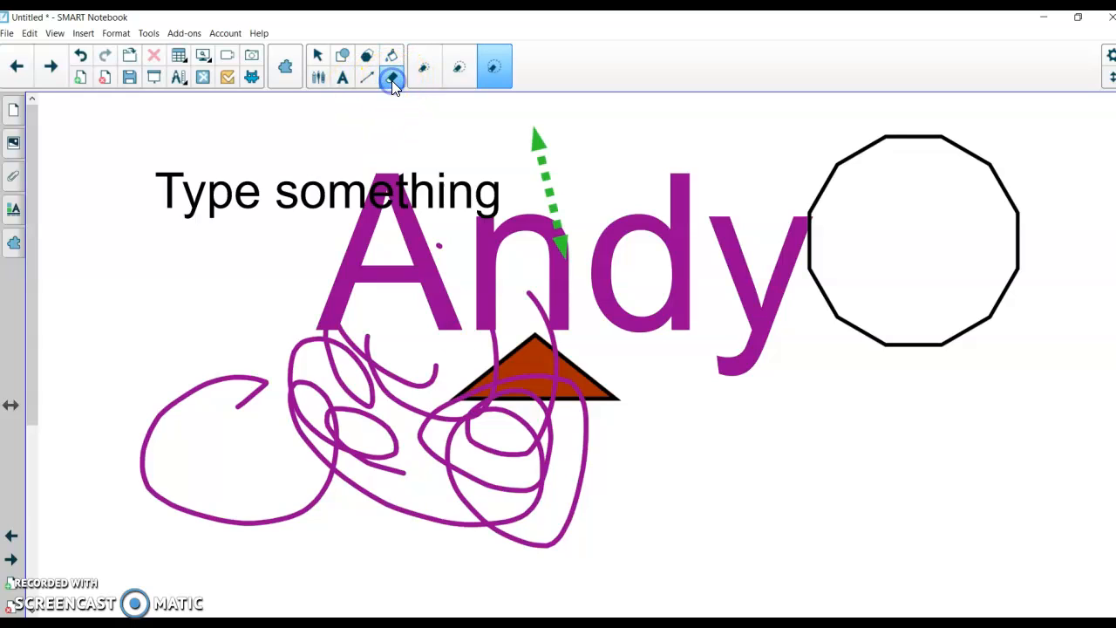
pyautogui.moveTo(261, 581)
pyautogui.mouseDown()
pyautogui.moveTo(670, 547)
pyautogui.moveTo(525, 305)
pyautogui.moveTo(411, 210)
pyautogui.mouseUp()
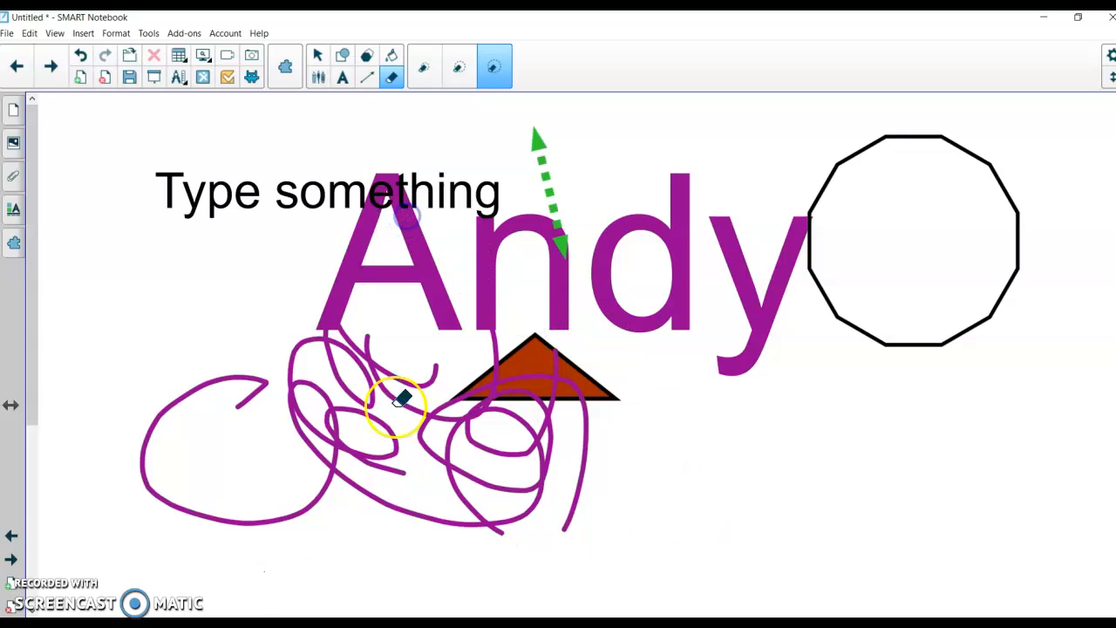
pyautogui.moveTo(402, 397); pyautogui.dragTo(392, 431)
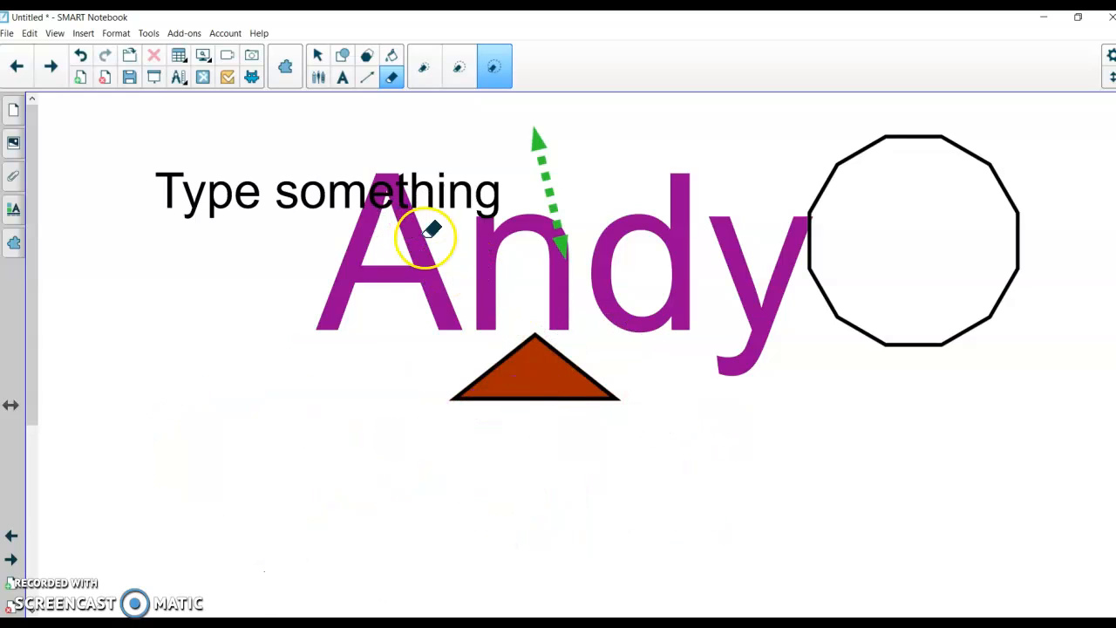
# Step: Add a new blank page and activate the Select tool
pyautogui.click(84, 75)
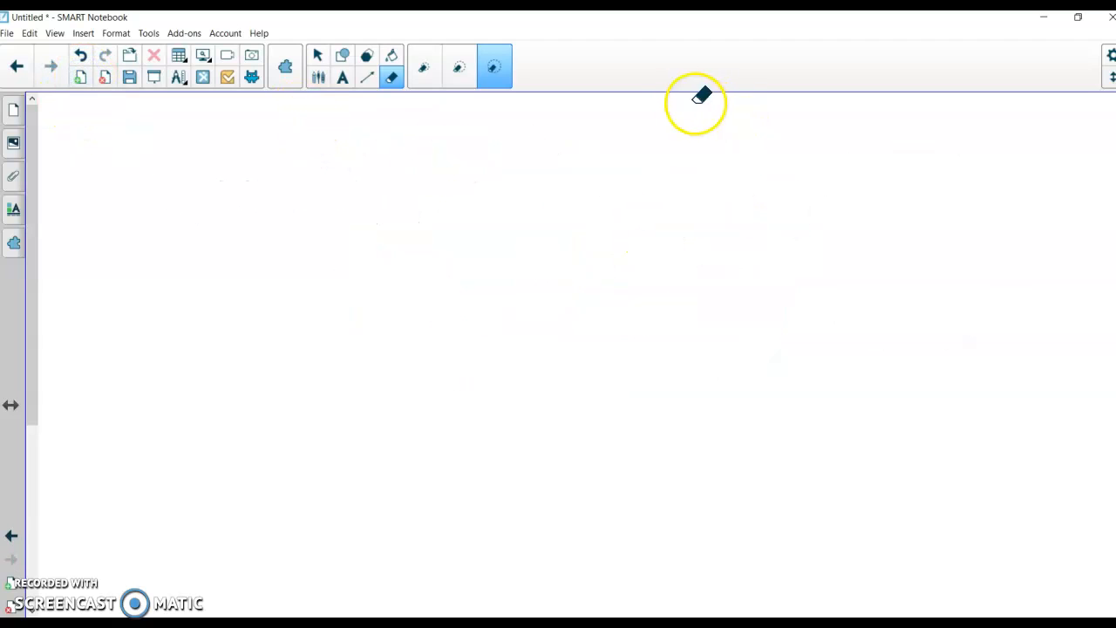
pyautogui.click(319, 54)
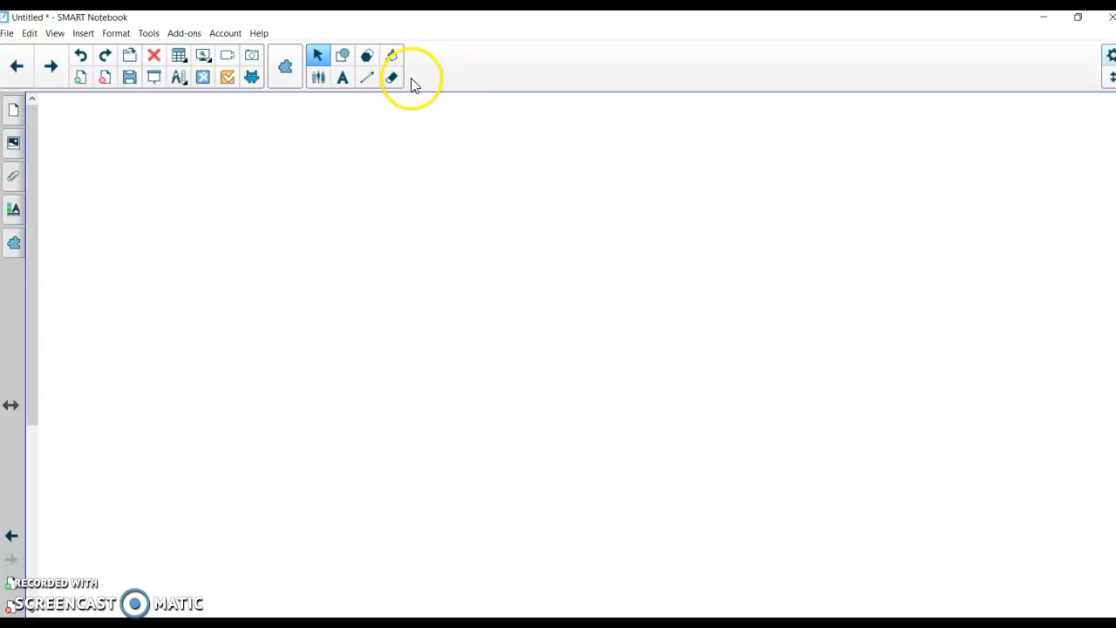
# Step: Open the toolbar customization and remove Screen Capture from the toolbar
pyautogui.rightClick(434, 71)
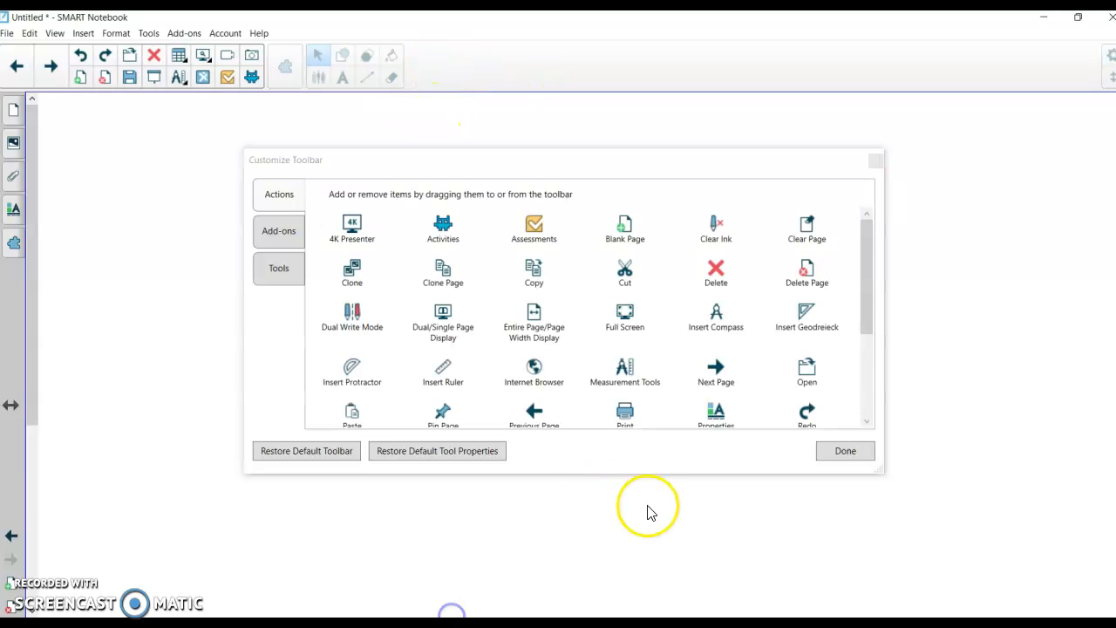
pyautogui.moveTo(868, 268); pyautogui.dragTo(868, 231)
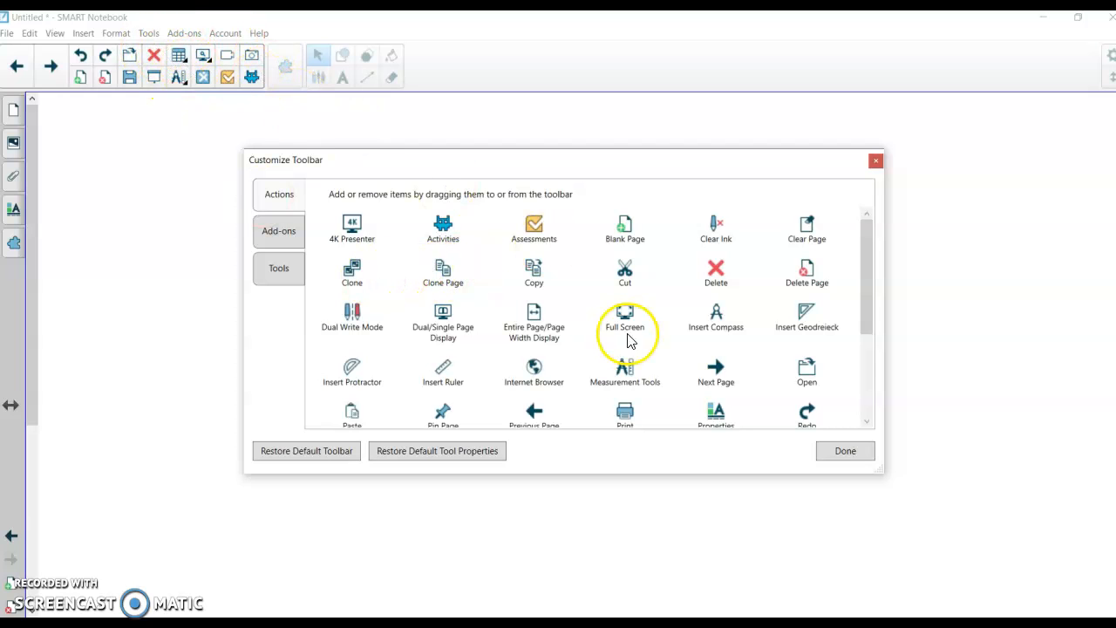
pyautogui.moveTo(257, 61); pyautogui.dragTo(471, 257)
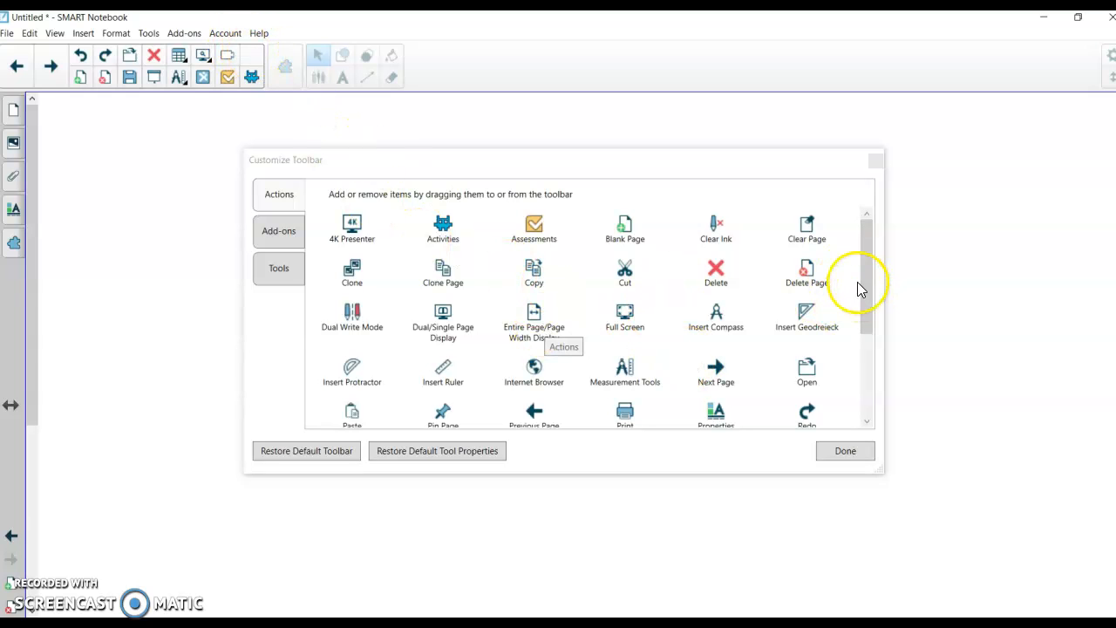
# Step: Put the Screen Capture action back into its empty slot on the toolbar
pyautogui.moveTo(871, 272); pyautogui.dragTo(863, 313)
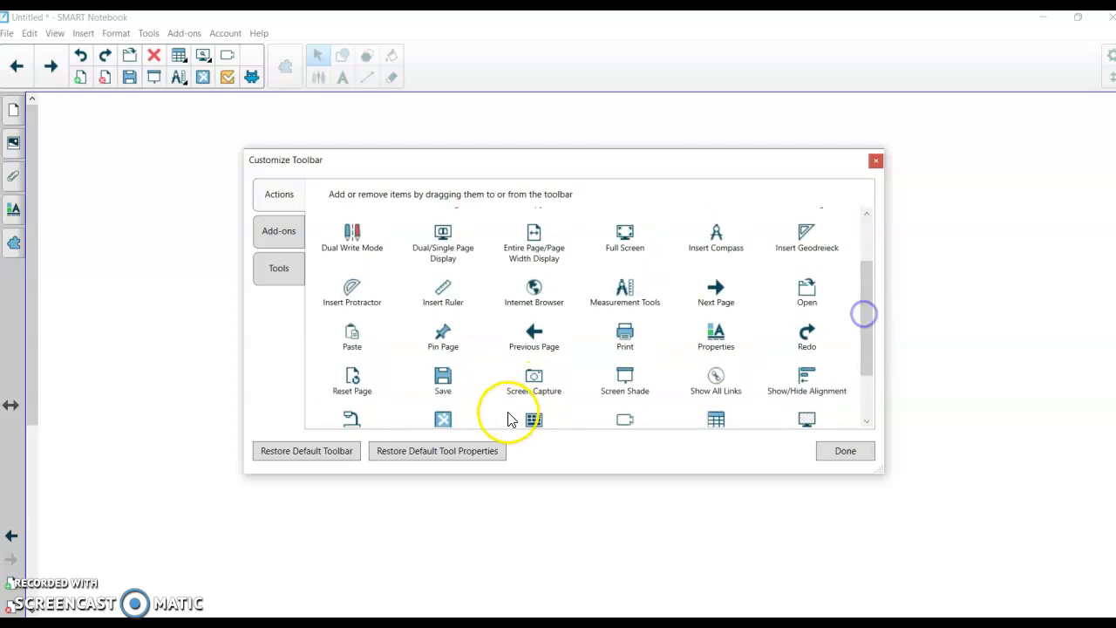
pyautogui.moveTo(542, 377); pyautogui.dragTo(508, 314)
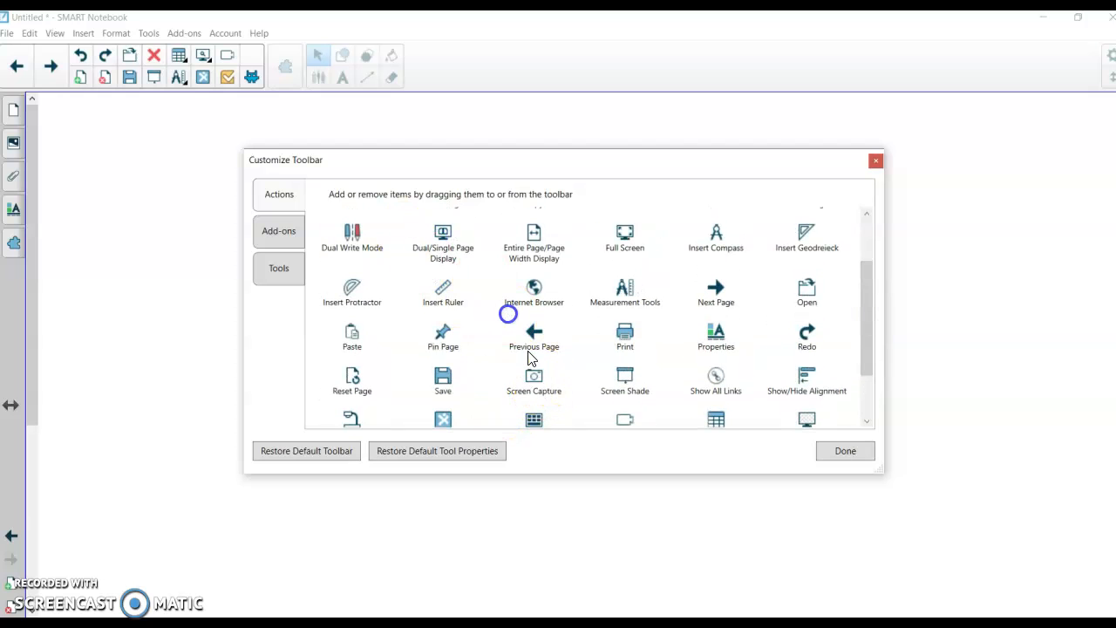
pyautogui.moveTo(539, 378); pyautogui.dragTo(368, 180)
pyautogui.moveTo(244, 53); pyautogui.dragTo(248, 55)
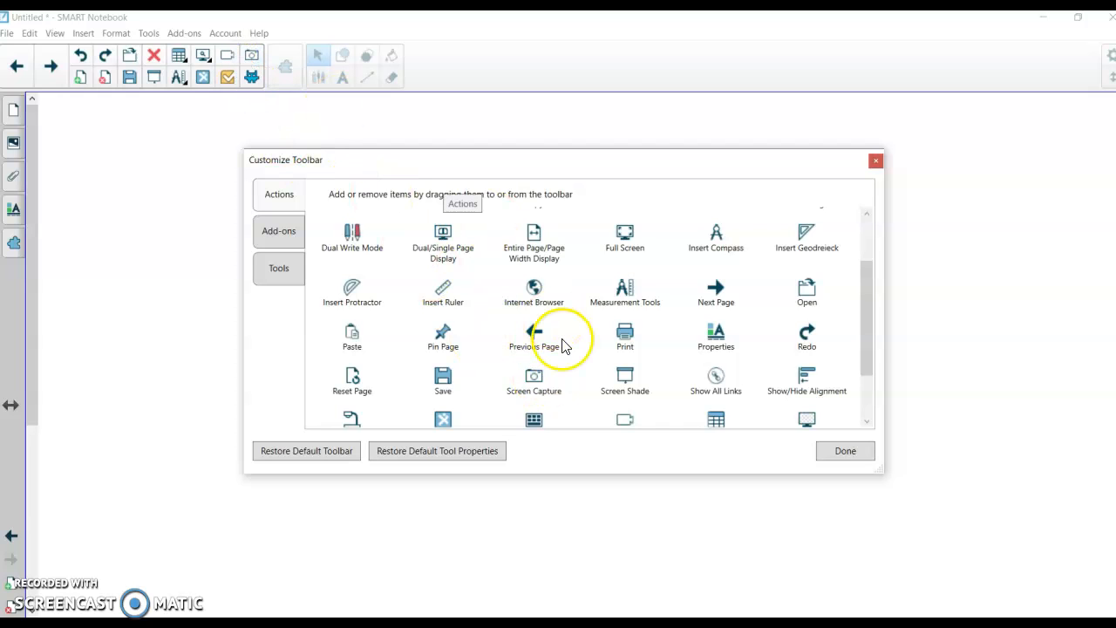
# Step: Add the Pin Page action to the toolbar beside the table and display tools and close the customization
pyautogui.moveTo(445, 343); pyautogui.dragTo(445, 342)
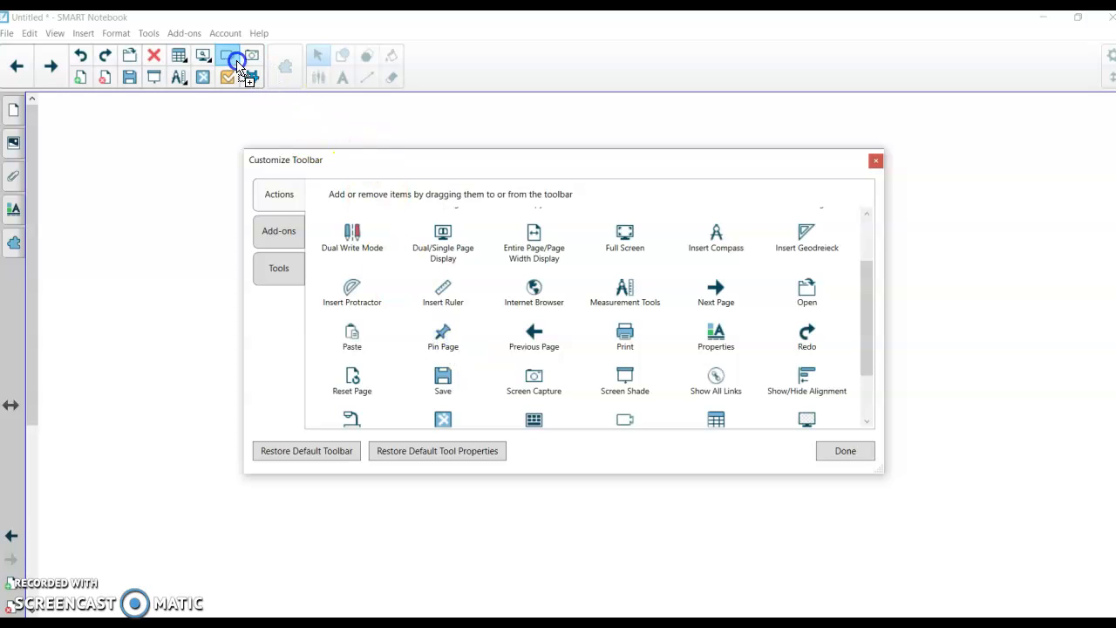
pyautogui.moveTo(233, 66); pyautogui.dragTo(234, 66)
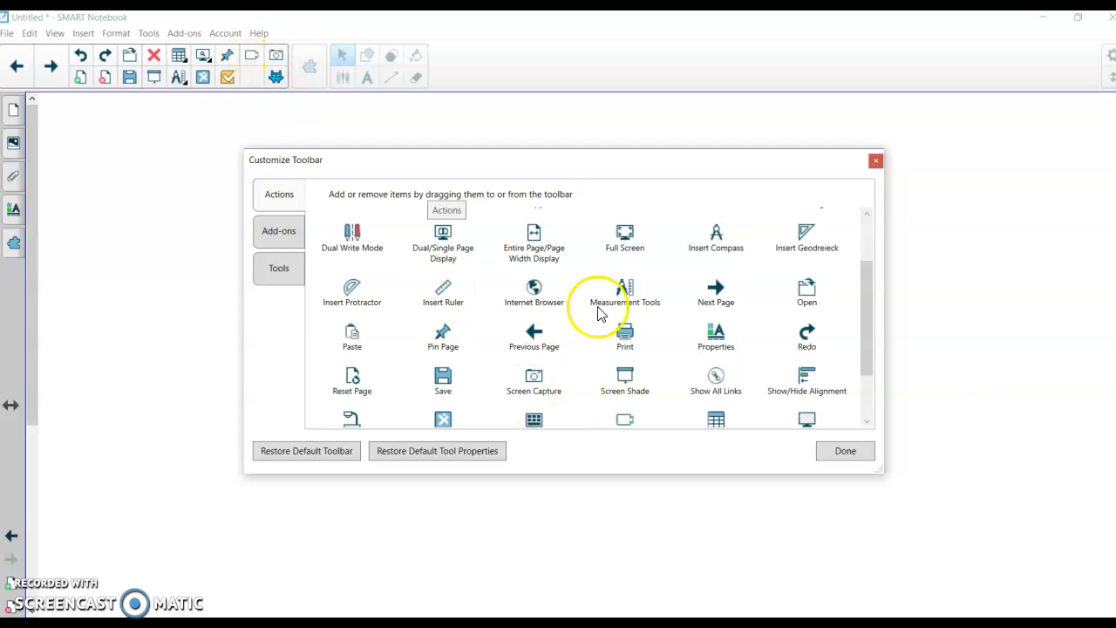
pyautogui.click(876, 161)
# Step: Reopen the toolbar customization and add Internet Browser to the empty slot beside Assessments
pyautogui.rightClick(535, 66)
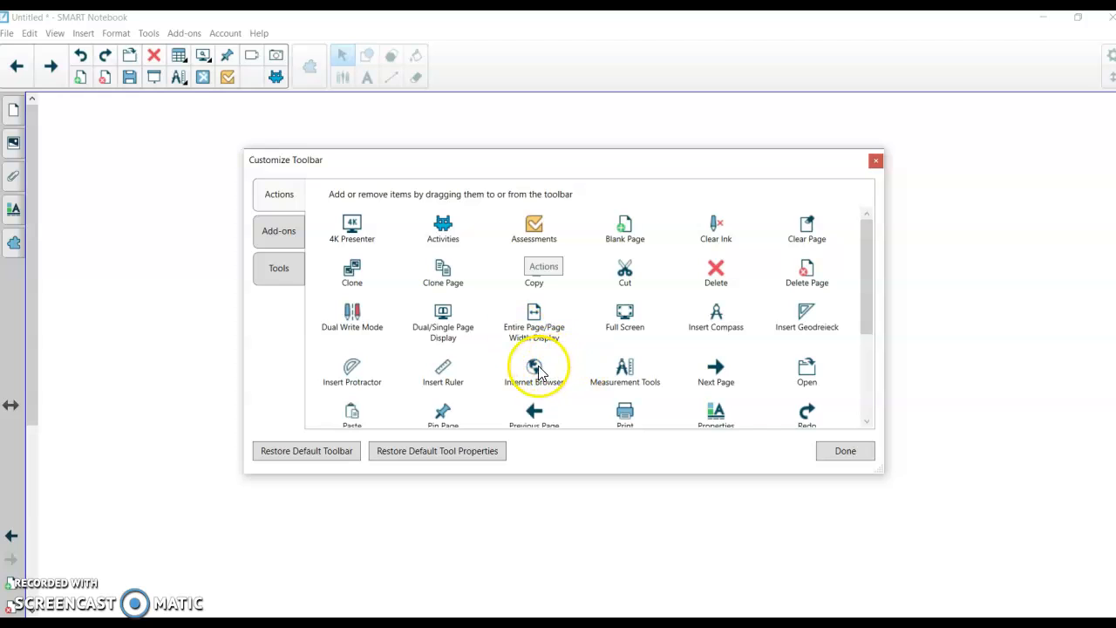
pyautogui.moveTo(534, 368); pyautogui.dragTo(347, 131)
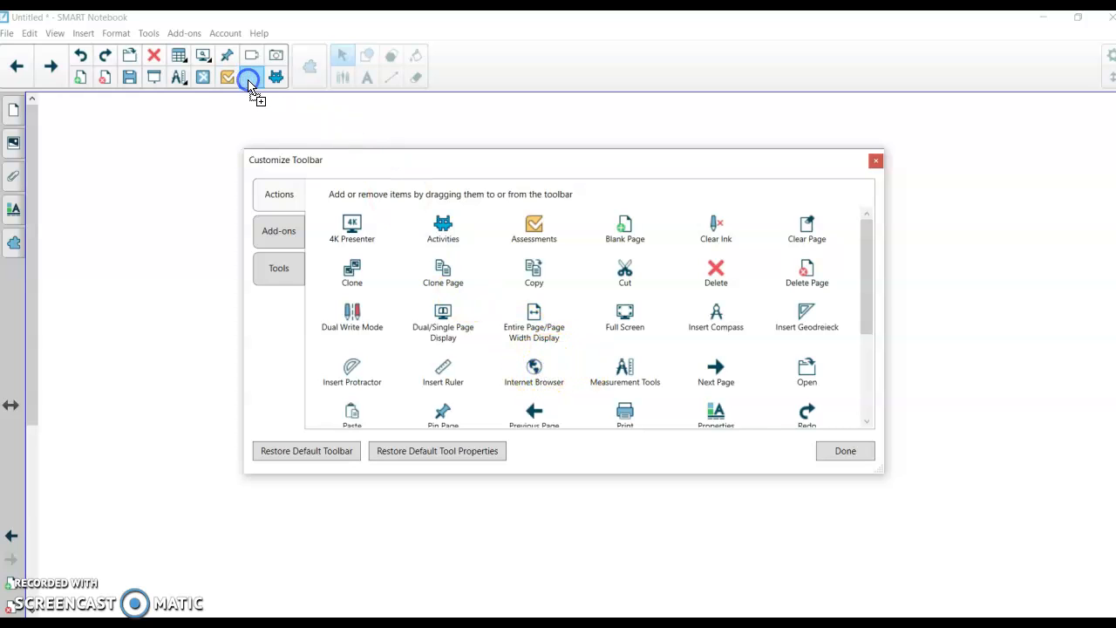
pyautogui.click(875, 161)
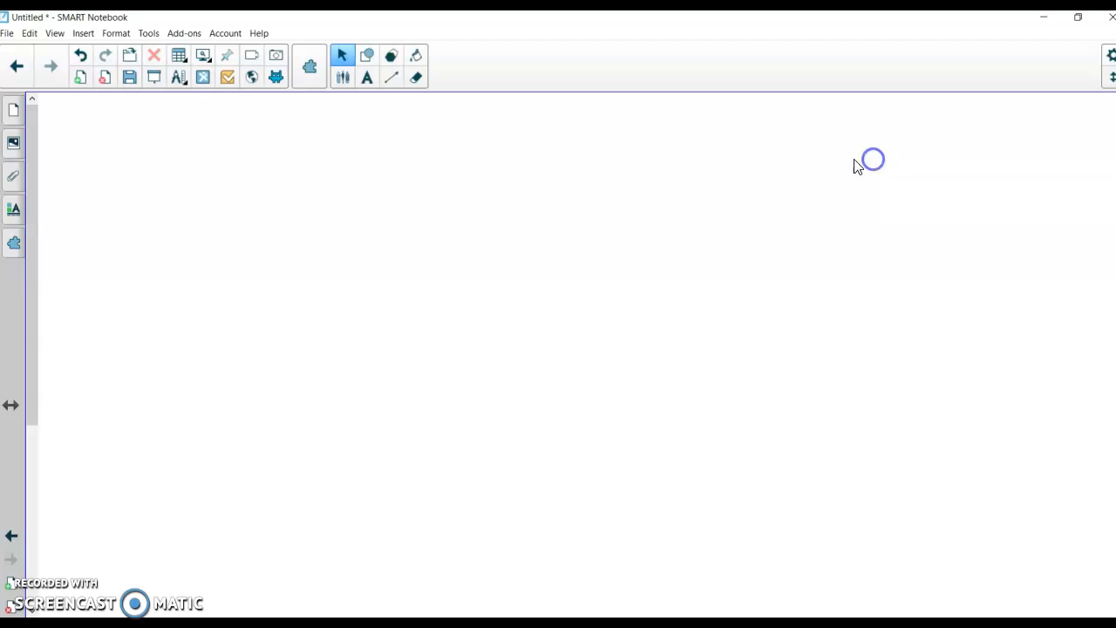
# Step: Switch to the browser's Coursework page, capture a rectangular area around its assignment options and send it to a new SMART Notebook page
pyautogui.click(277, 58)
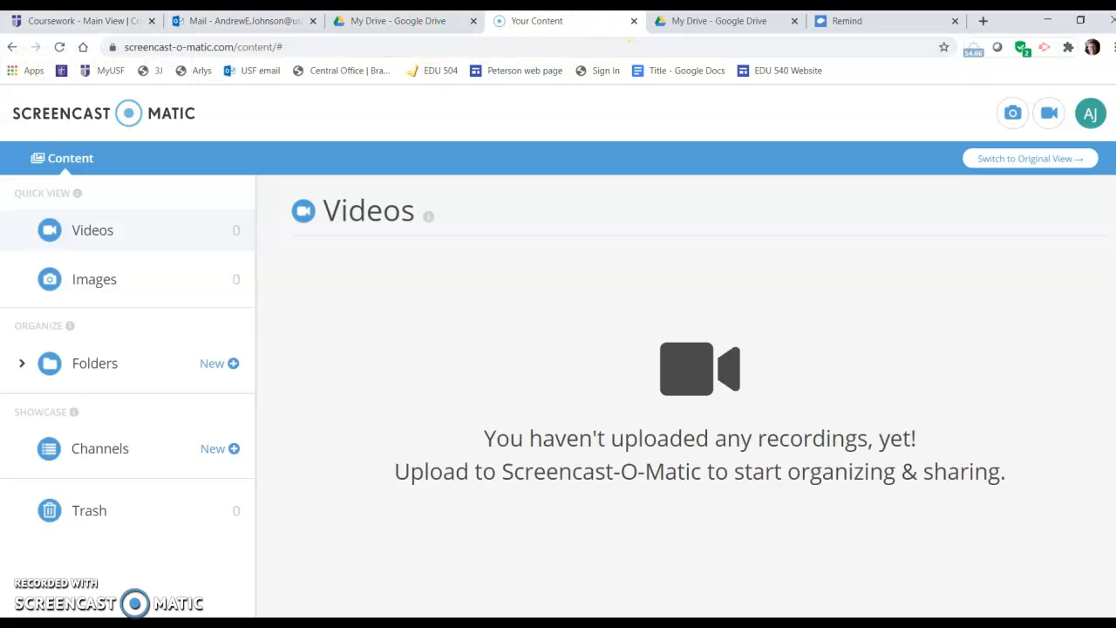
pyautogui.click(95, 21)
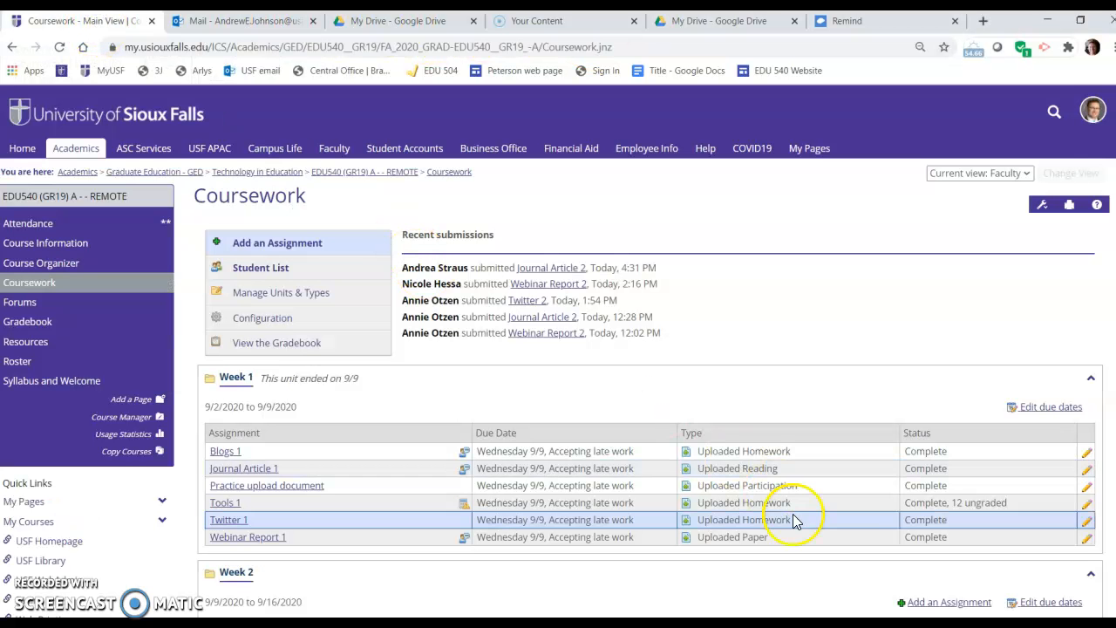
pyautogui.click(546, 626)
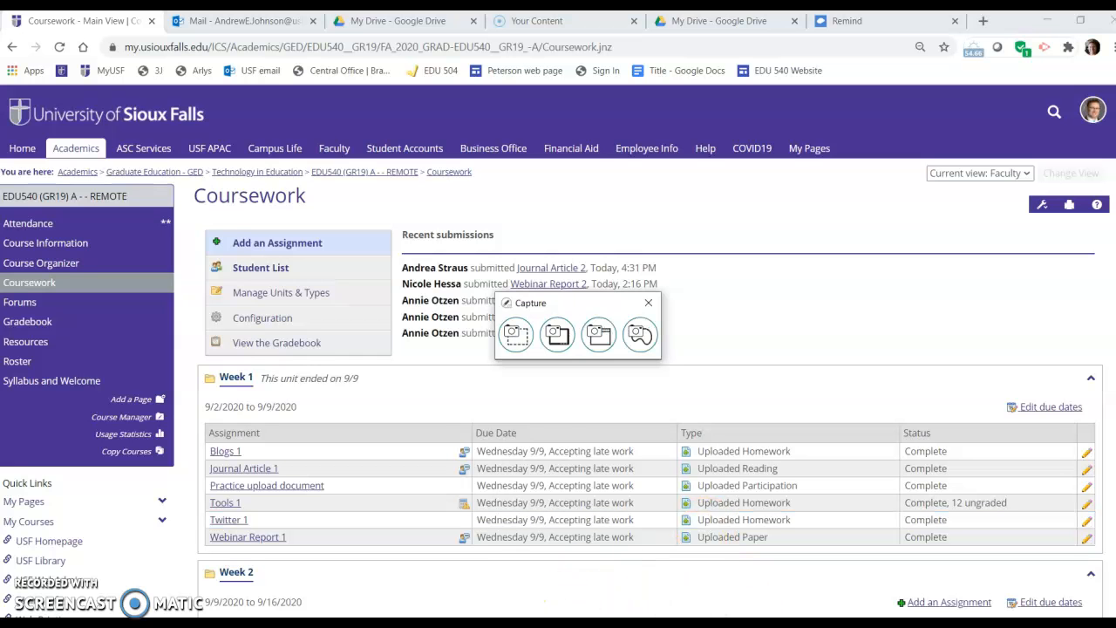
pyautogui.click(515, 333)
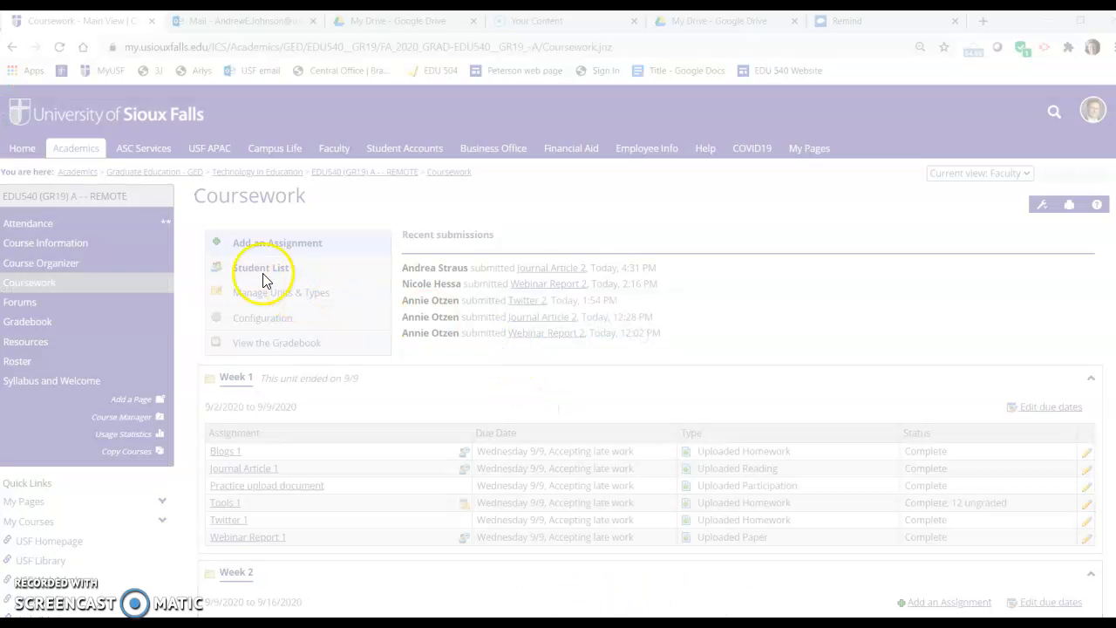
pyautogui.moveTo(195, 224); pyautogui.dragTo(407, 369)
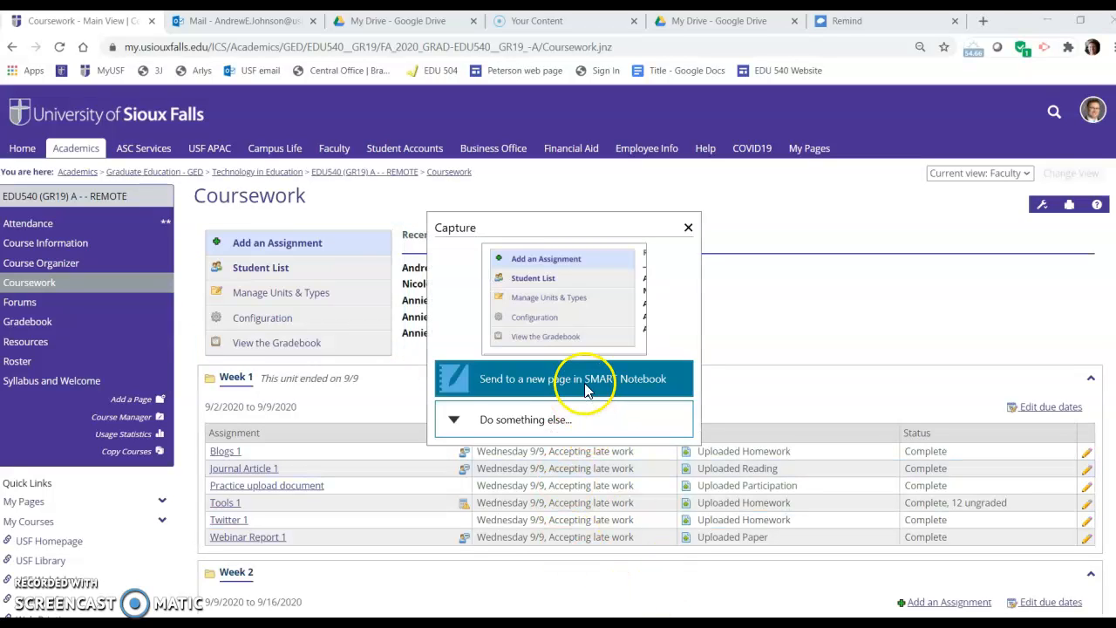
pyautogui.click(586, 384)
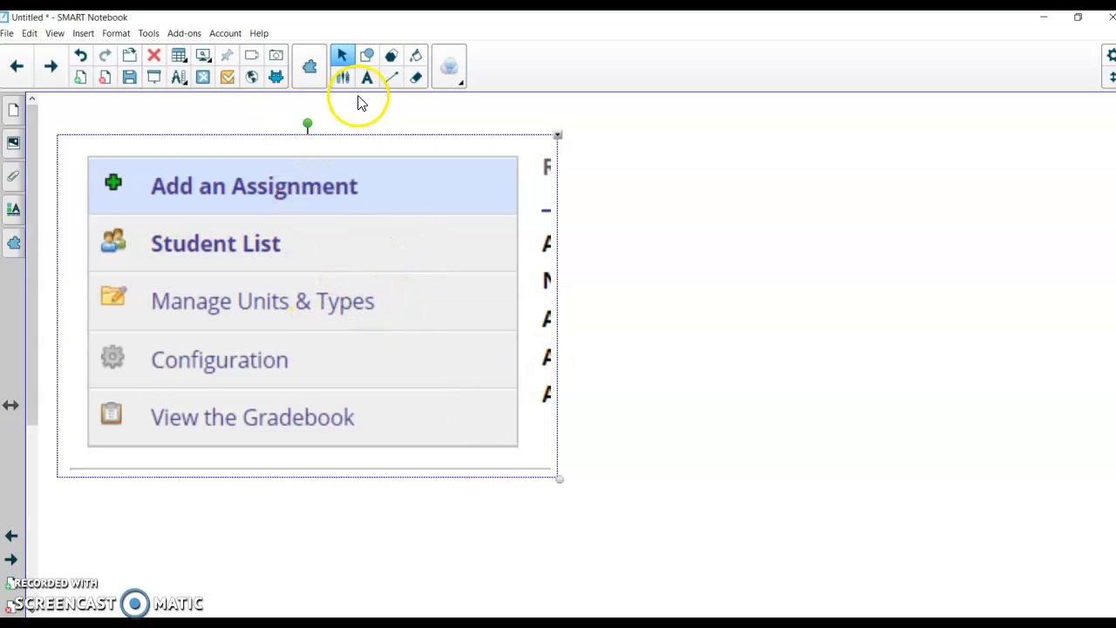
# Step: Draw a solid black single-headed arrow from the blank area beside the captured image to "Student List"
pyautogui.click(391, 80)
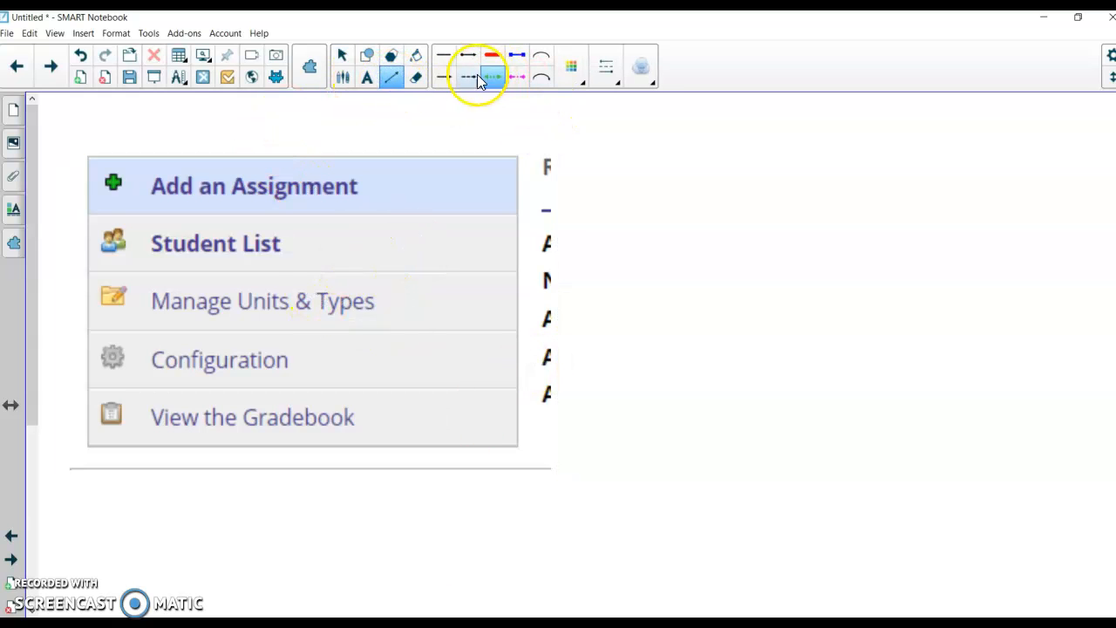
pyautogui.click(444, 77)
pyautogui.moveTo(655, 138)
pyautogui.mouseDown()
pyautogui.moveTo(538, 157)
pyautogui.moveTo(445, 191)
pyautogui.moveTo(378, 236)
pyautogui.moveTo(309, 242)
pyautogui.mouseUp()
pyautogui.moveTo(770, 224); pyautogui.dragTo(796, 250)
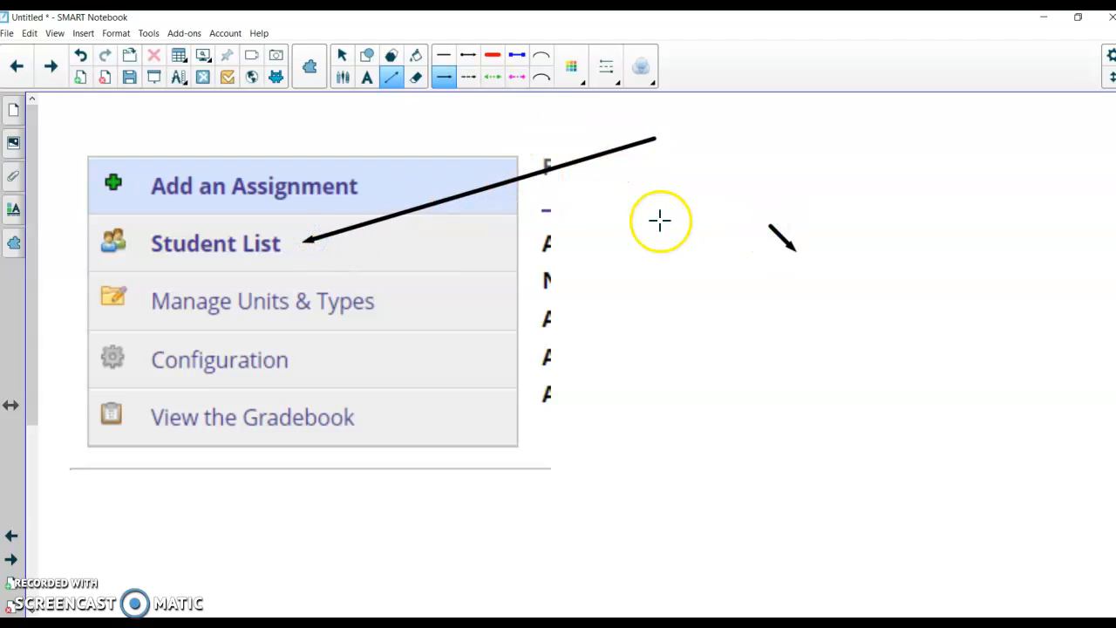
pyautogui.click(264, 79)
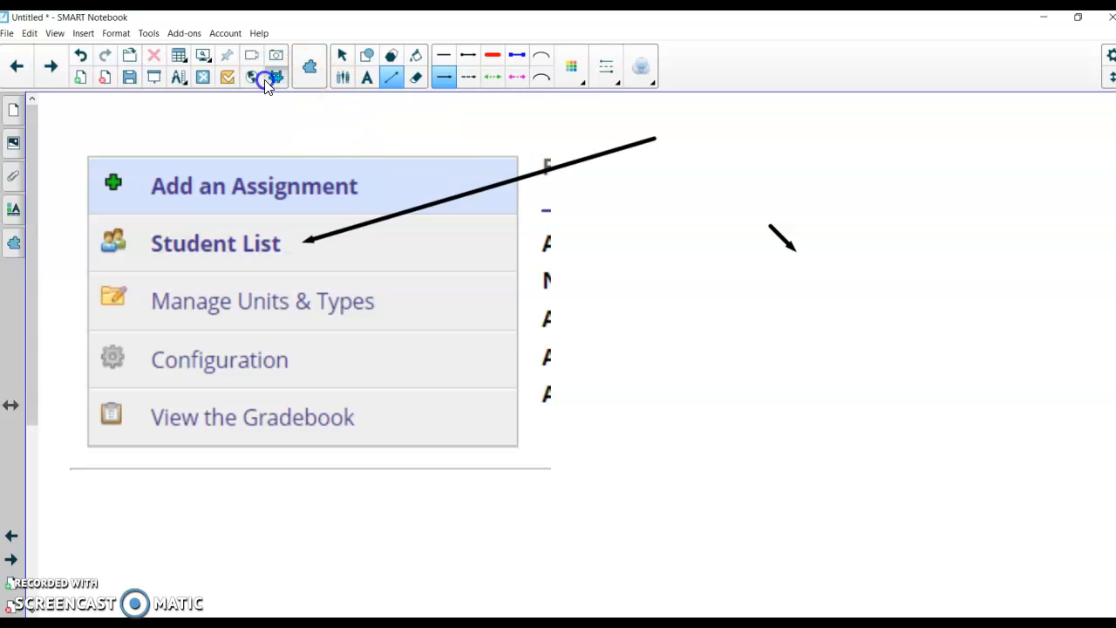
pyautogui.click(79, 58)
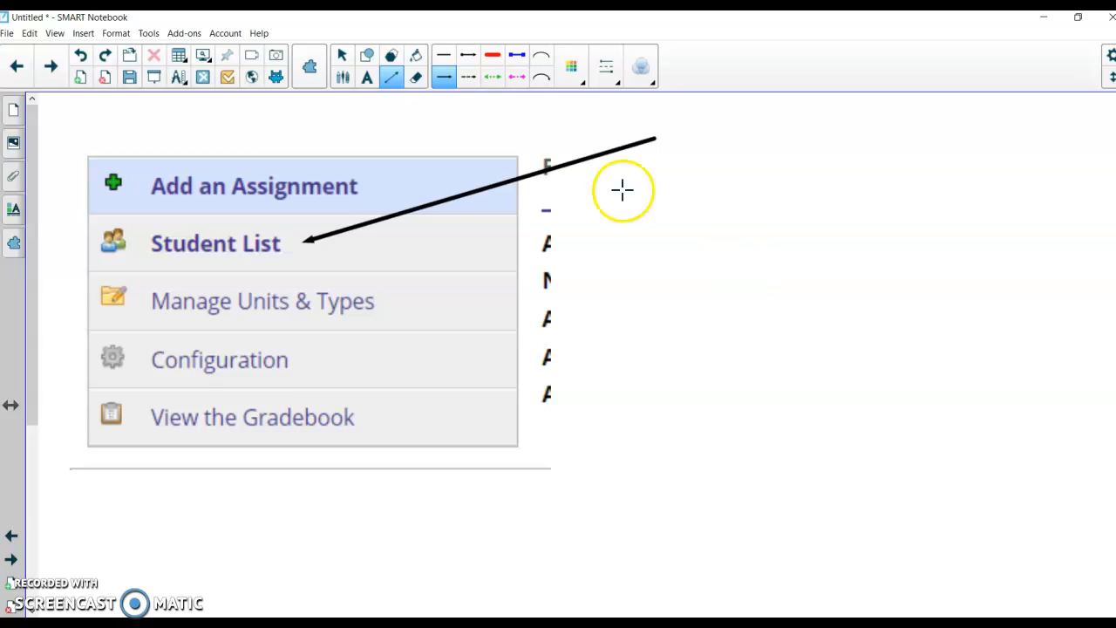
# Step: Switch to the Select tool, show SMART Exchange in the Gallery and open its resource finder in the web browser
pyautogui.click(344, 61)
pyautogui.click(13, 143)
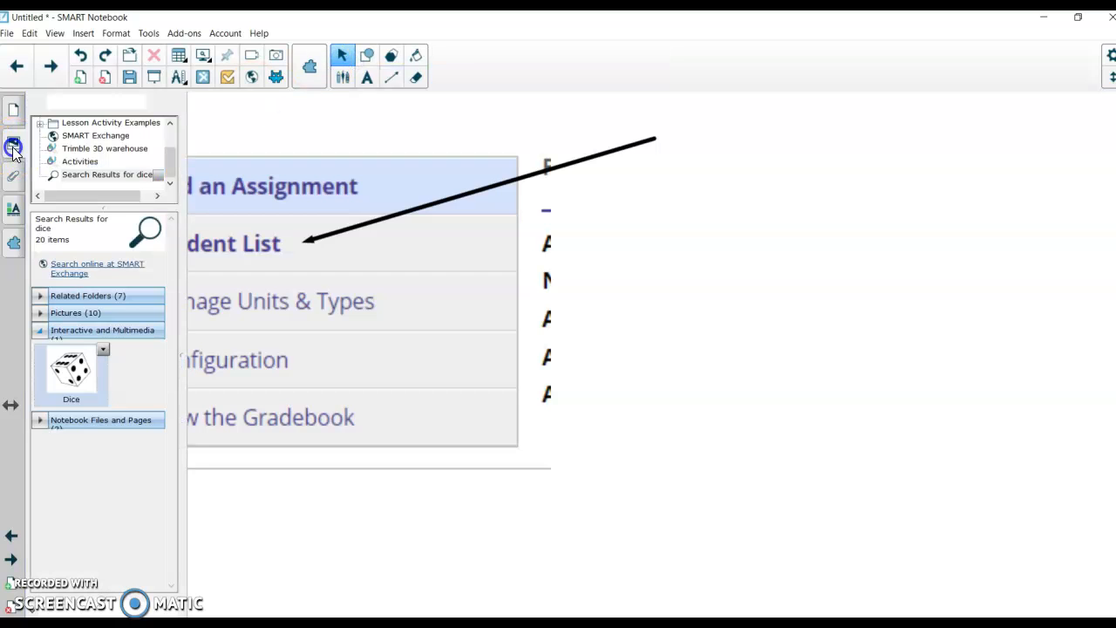
pyautogui.click(103, 137)
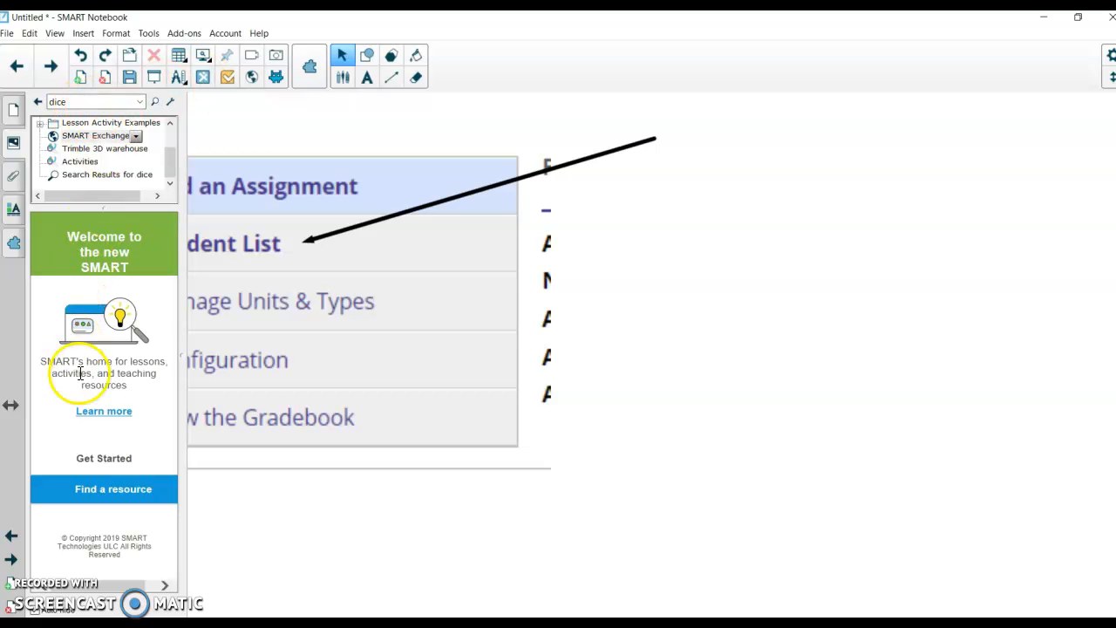
pyautogui.click(118, 495)
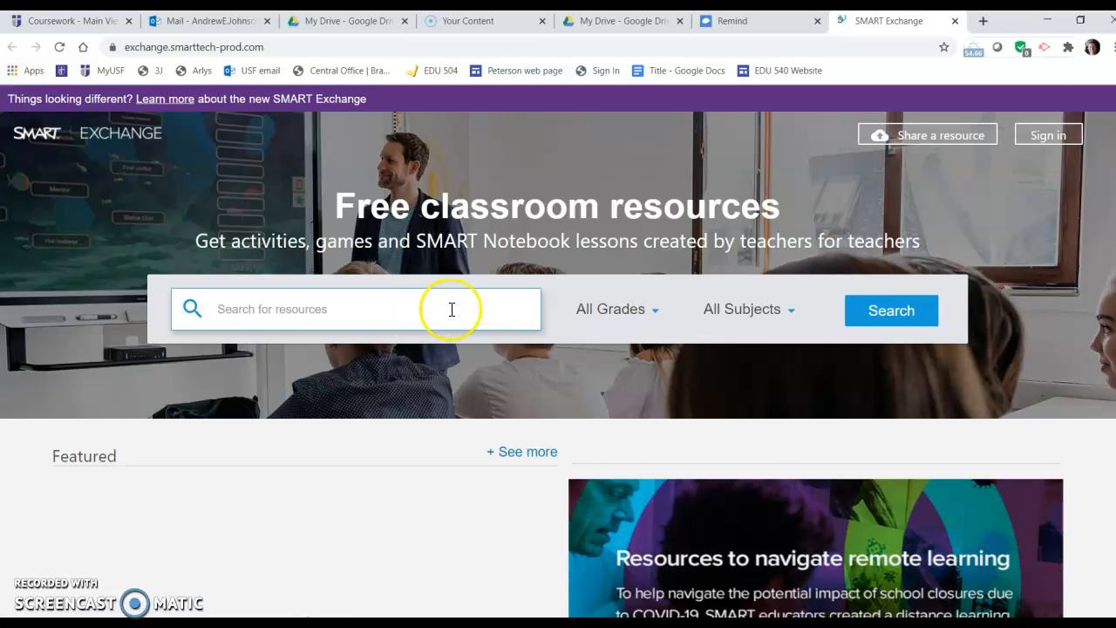
# Step: Search SMART Exchange for resources filtered to Grade 3 and English Language Arts
pyautogui.click(652, 316)
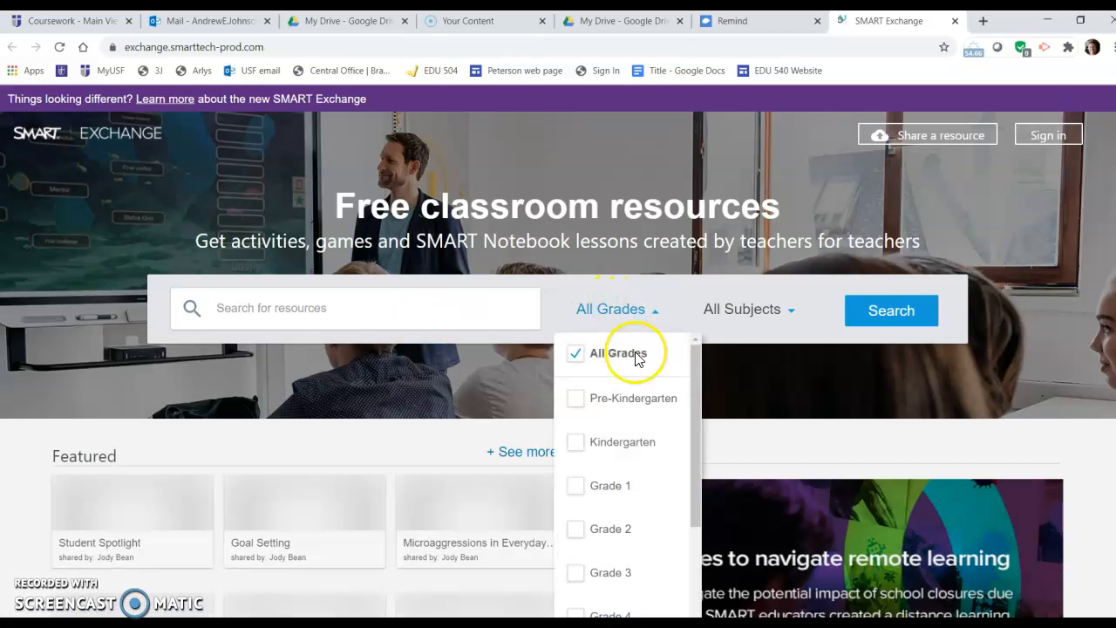
pyautogui.click(579, 574)
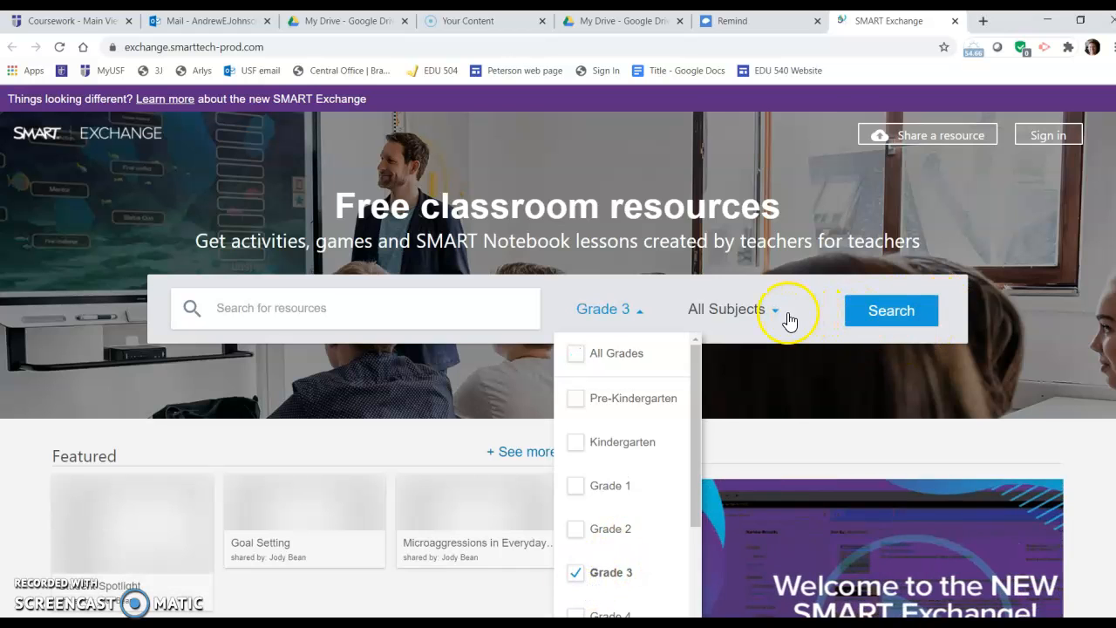
pyautogui.click(771, 312)
pyautogui.click(723, 395)
pyautogui.click(712, 403)
pyautogui.click(689, 443)
pyautogui.click(933, 312)
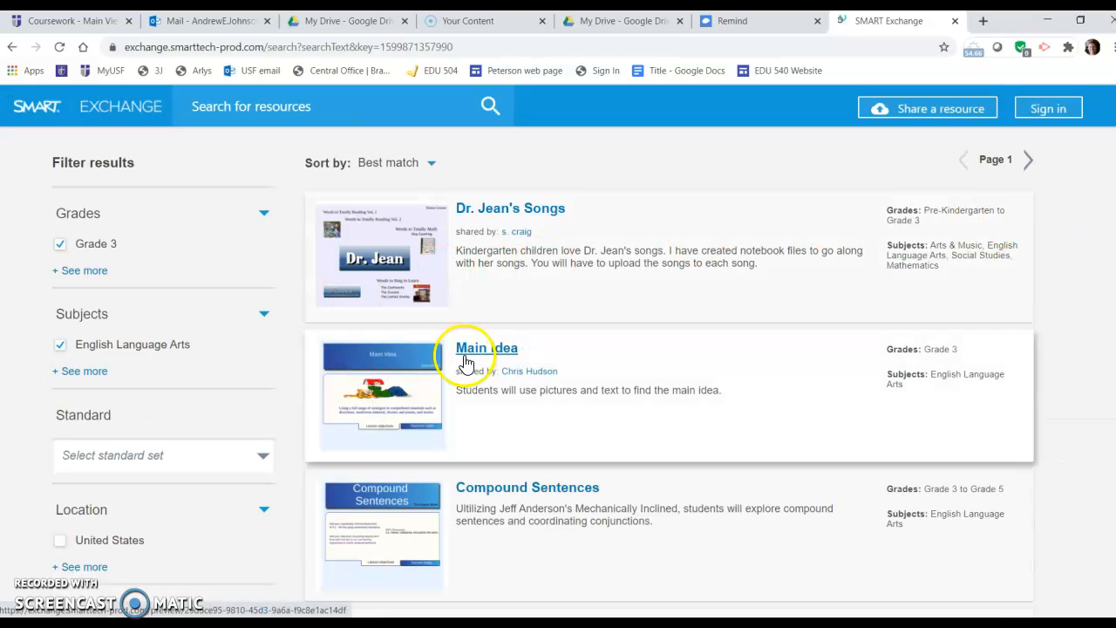
# Step: Open the "Main Idea" resource preview, close the SMART Exchange page and return to the SMART Notebook page with the Gallery hidden
pyautogui.click(382, 399)
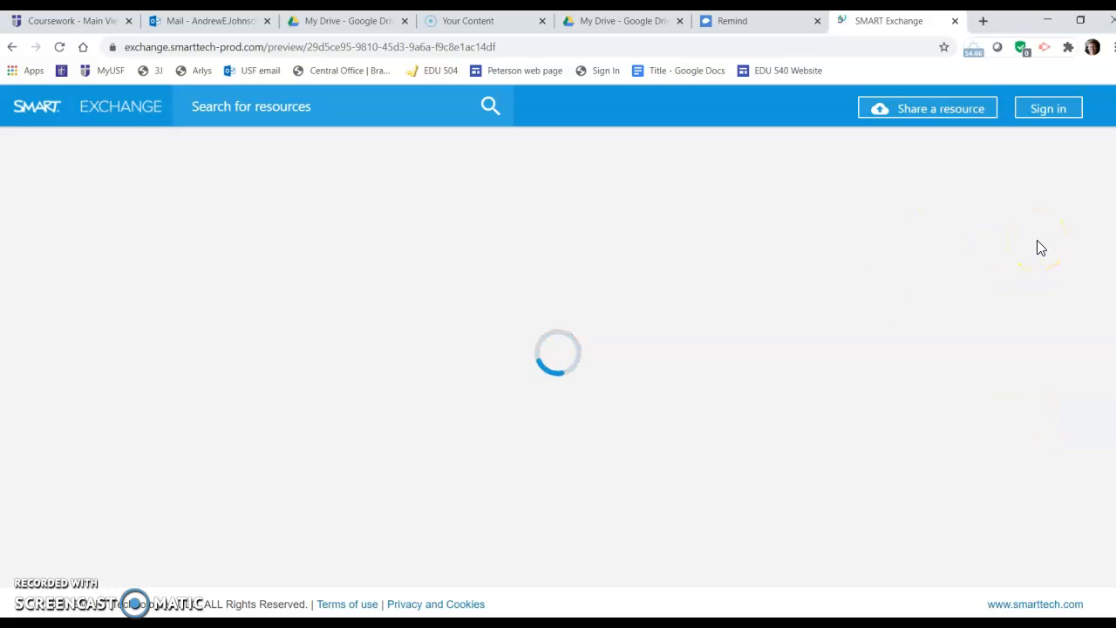
pyautogui.click(956, 21)
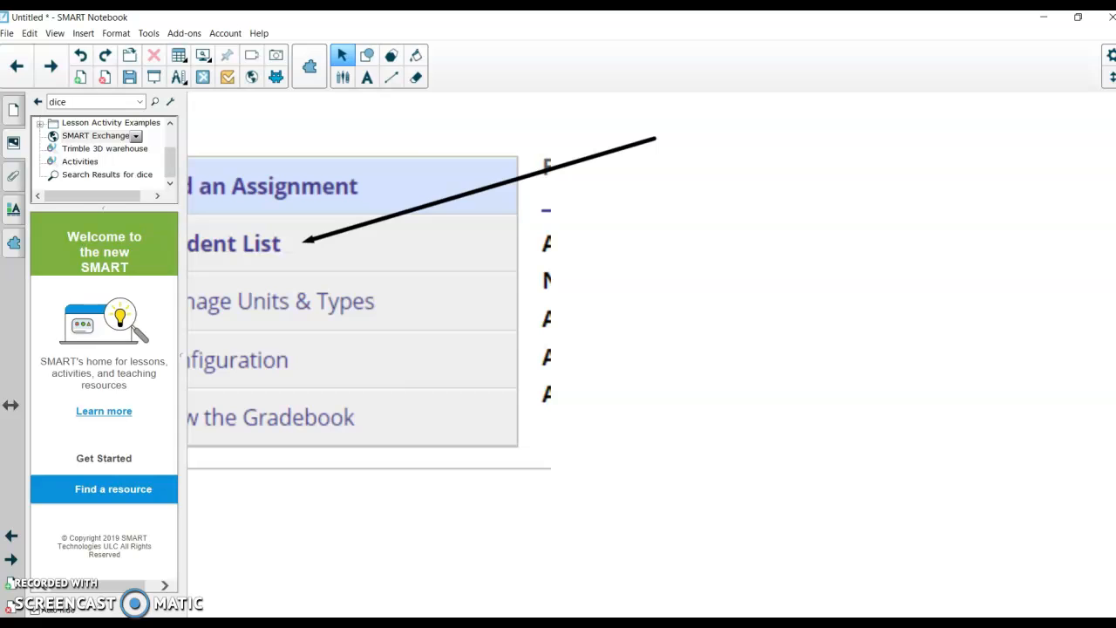
pyautogui.click(776, 218)
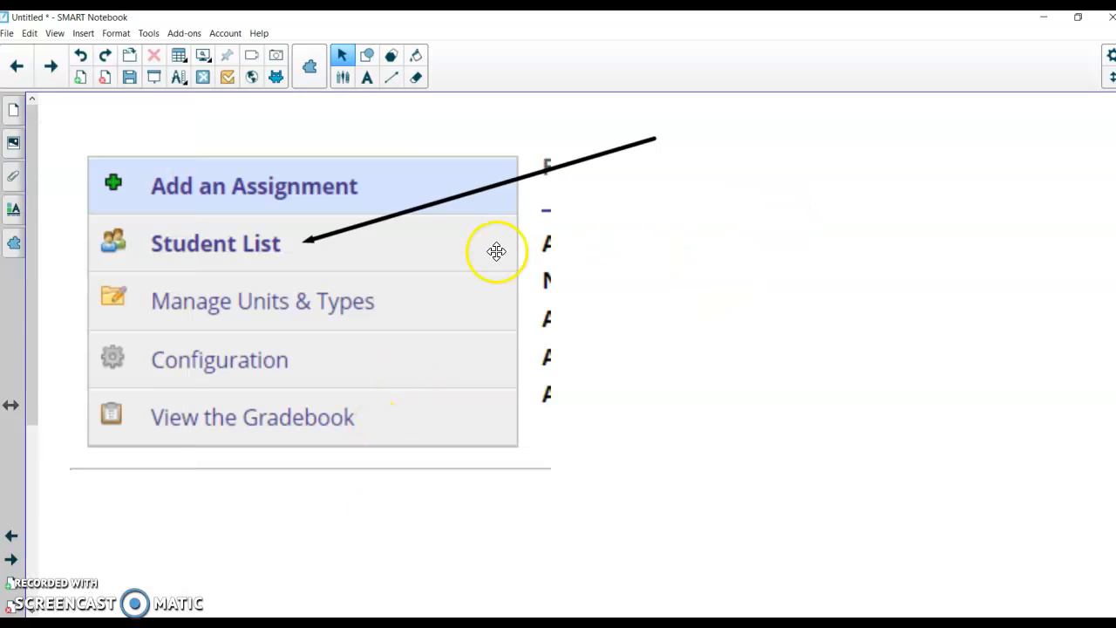